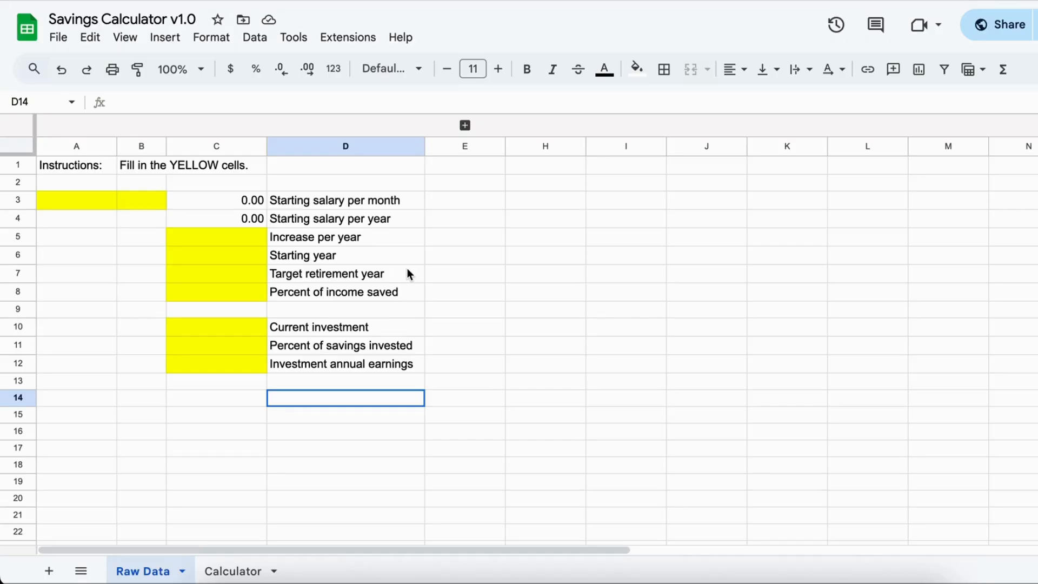
- Fill in 2025 as the target retirement year and 1986 as the starting year
{"action": "left_click", "coordinate": [230, 279]}
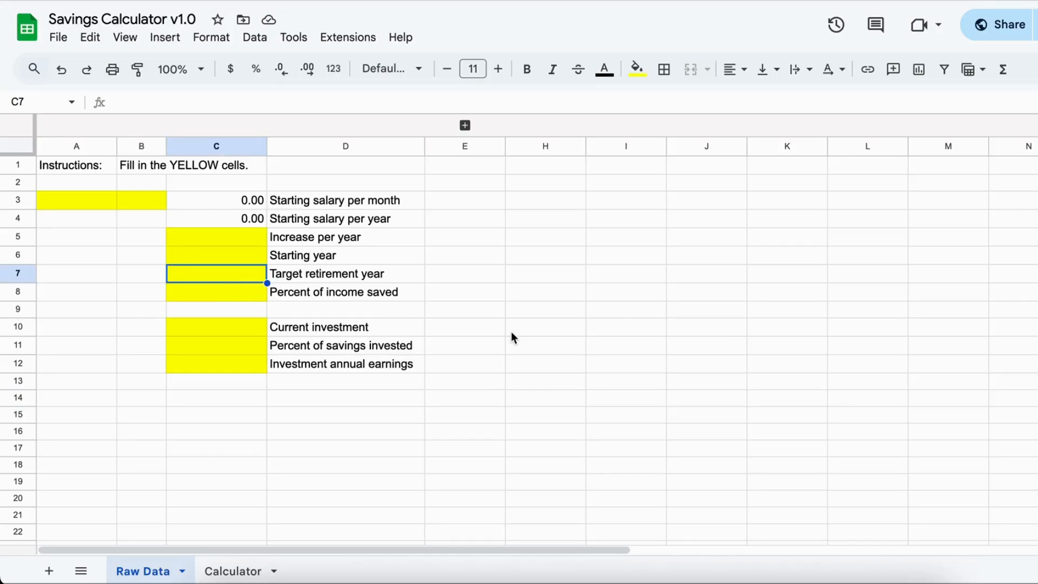
{"action": "type", "text": "2025"}
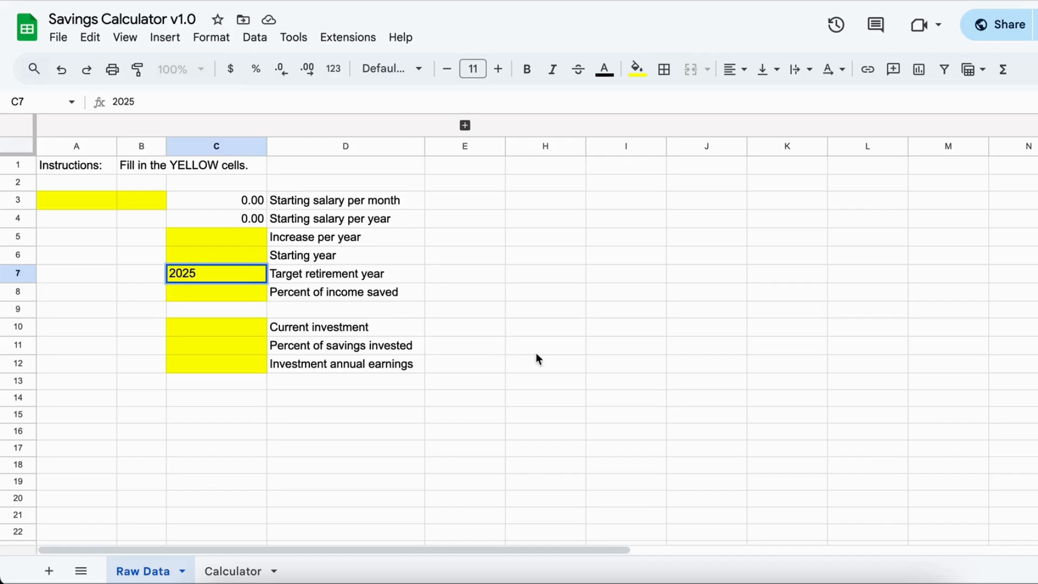
{"action": "key", "text": "Tab"}
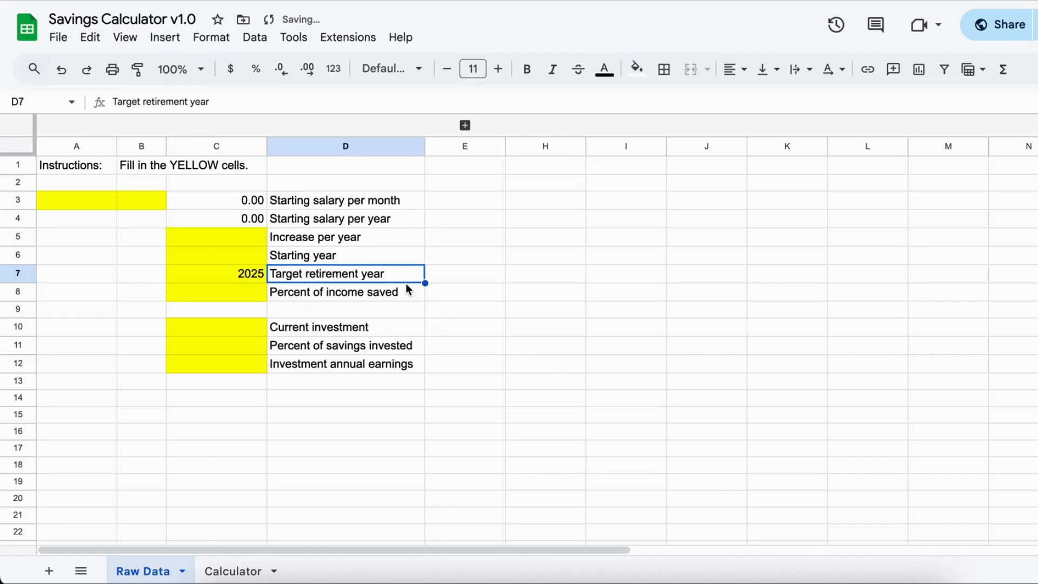
{"action": "left_click", "coordinate": [239, 258]}
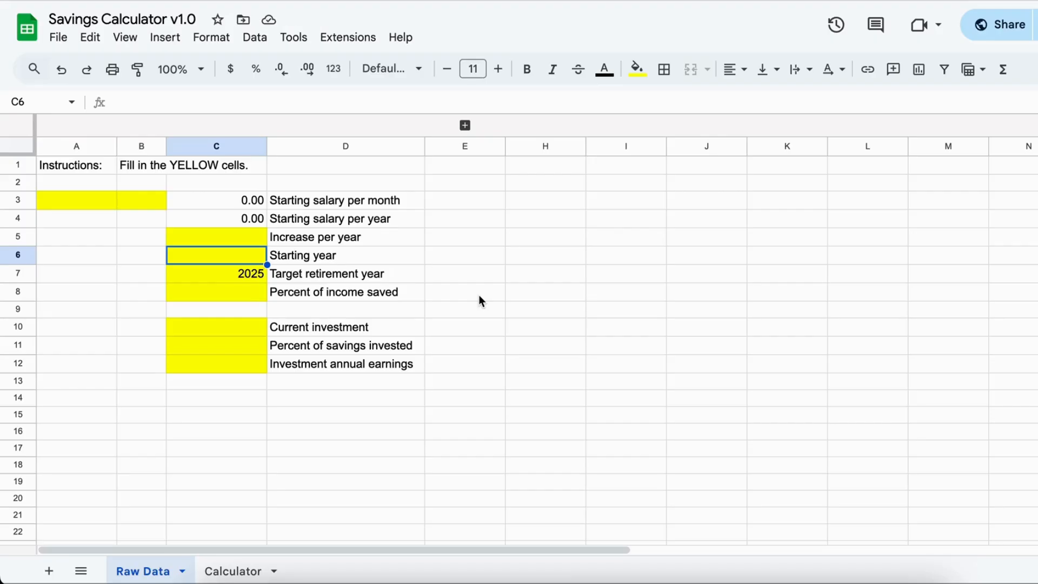
{"action": "type", "text": "1986"}
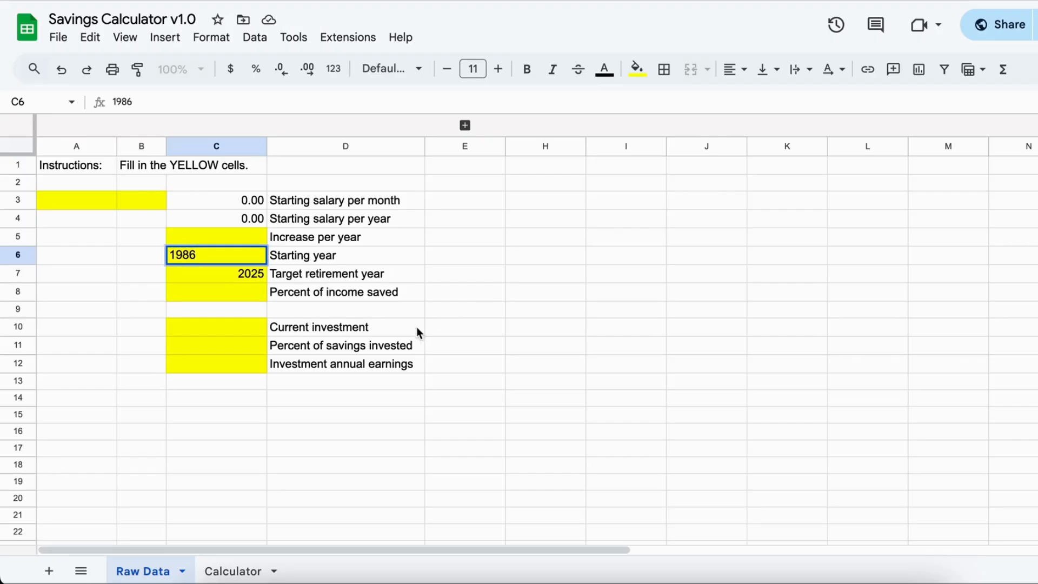
{"action": "left_click", "coordinate": [348, 297]}
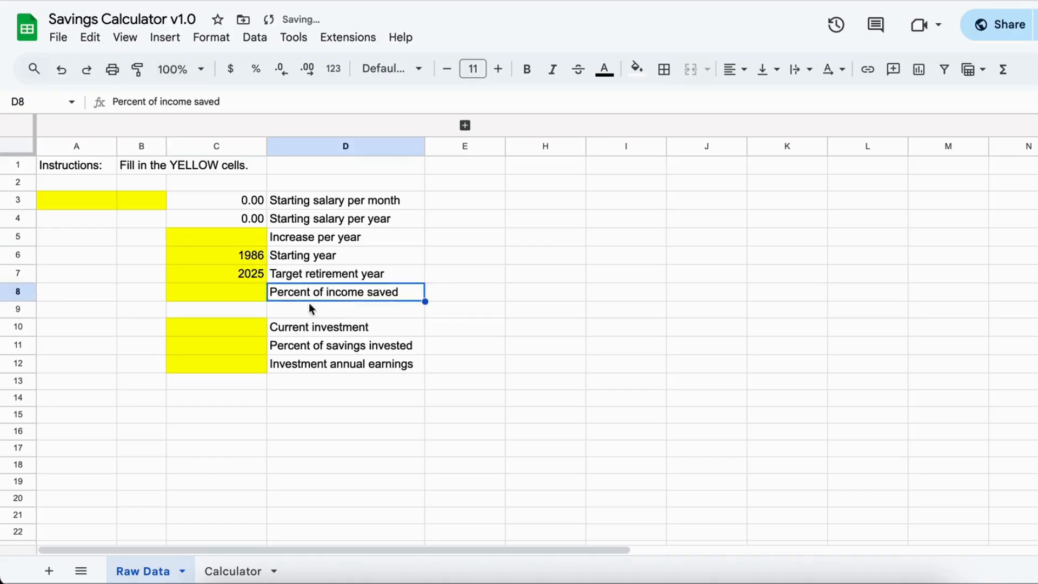
{"action": "left_click", "coordinate": [240, 260]}
{"action": "left_click", "coordinate": [232, 277]}
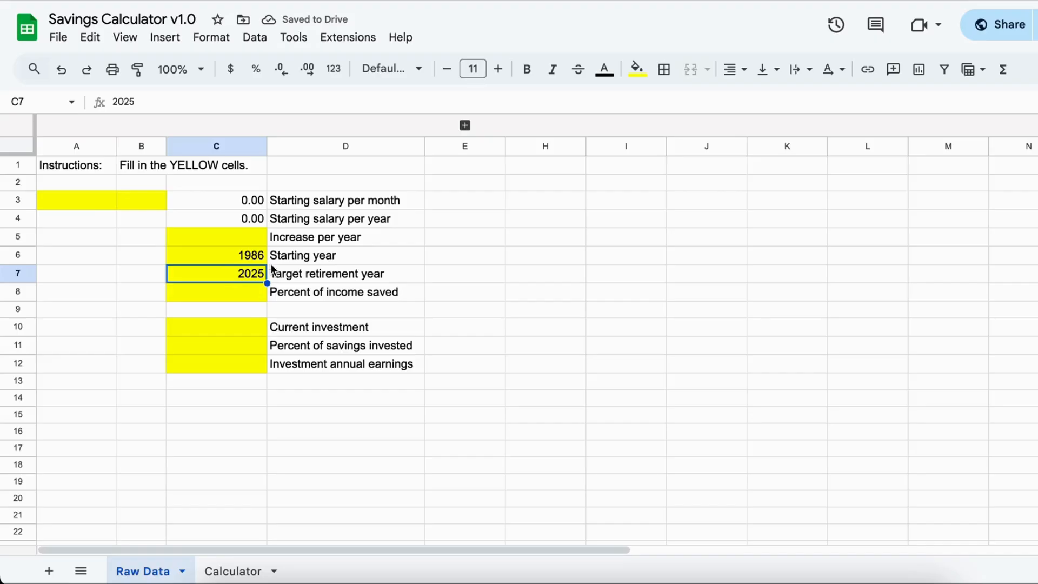
- Expand the collapsed column group F:G to show the yearly minimum wage table
{"action": "left_click", "coordinate": [88, 207]}
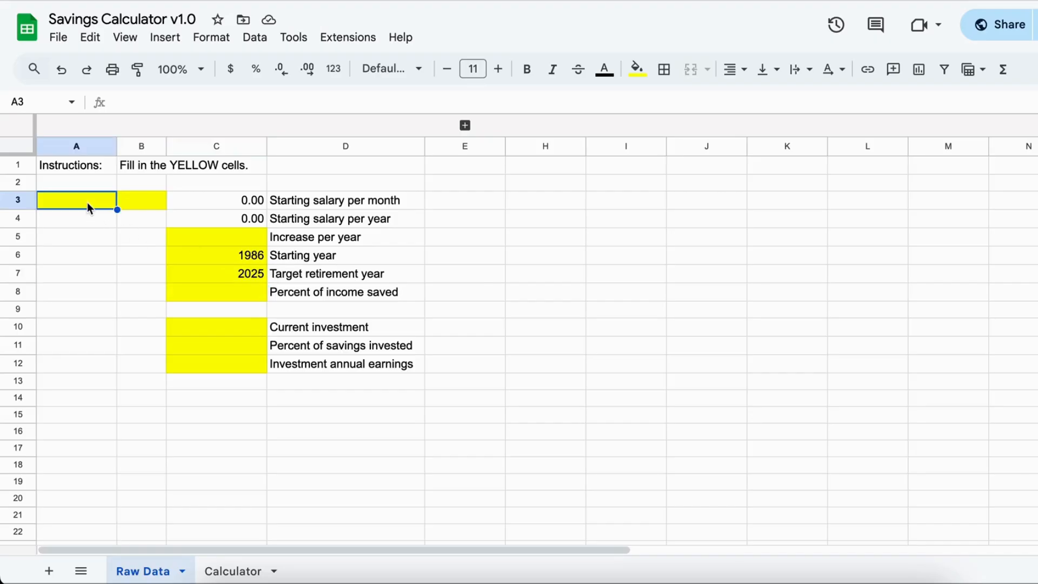
{"action": "left_click", "coordinate": [464, 125]}
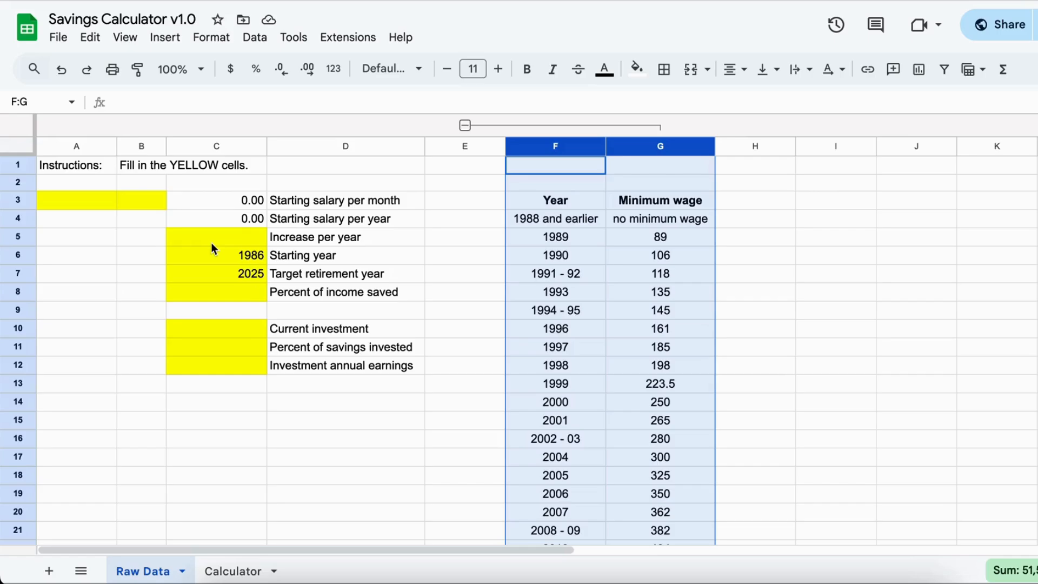
{"action": "left_click", "coordinate": [100, 201]}
{"action": "left_click", "coordinate": [593, 238]}
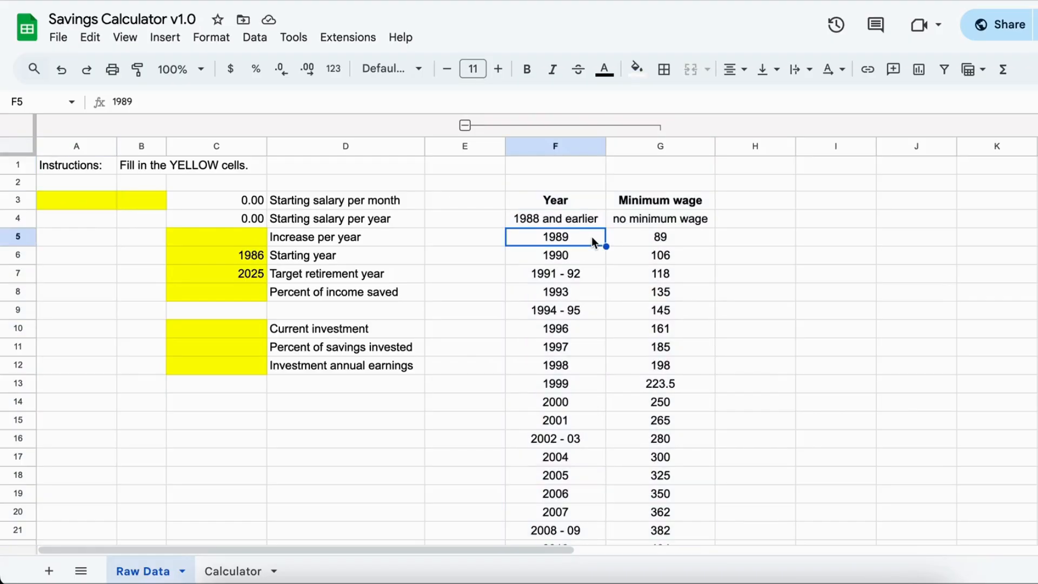
- Enter 89 in A3 and 22 in B3 as the two factors of the starting salary per month
{"action": "left_click", "coordinate": [89, 200]}
{"action": "type", "text": "89"}
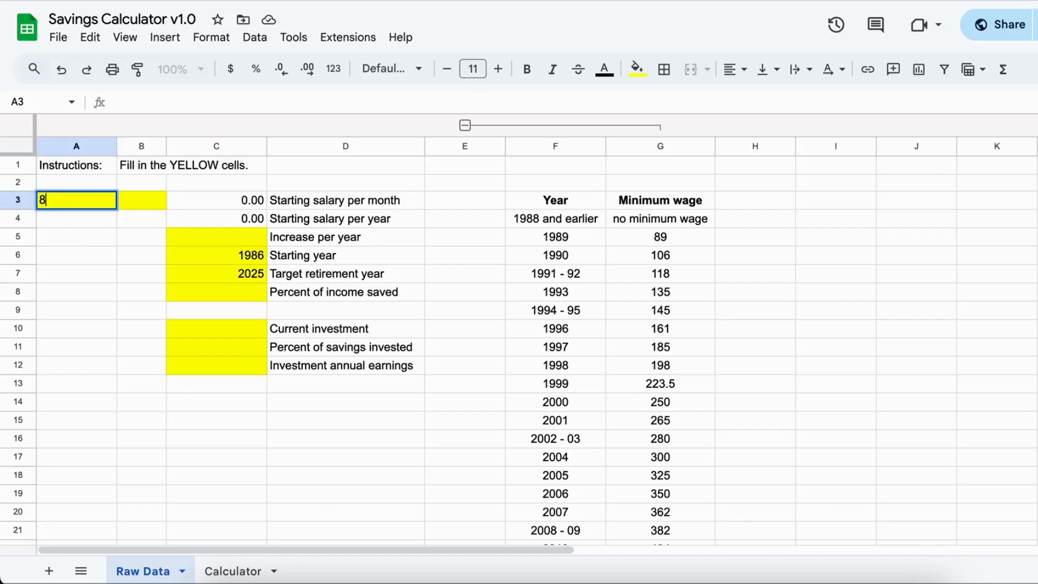
{"action": "left_click", "coordinate": [160, 206]}
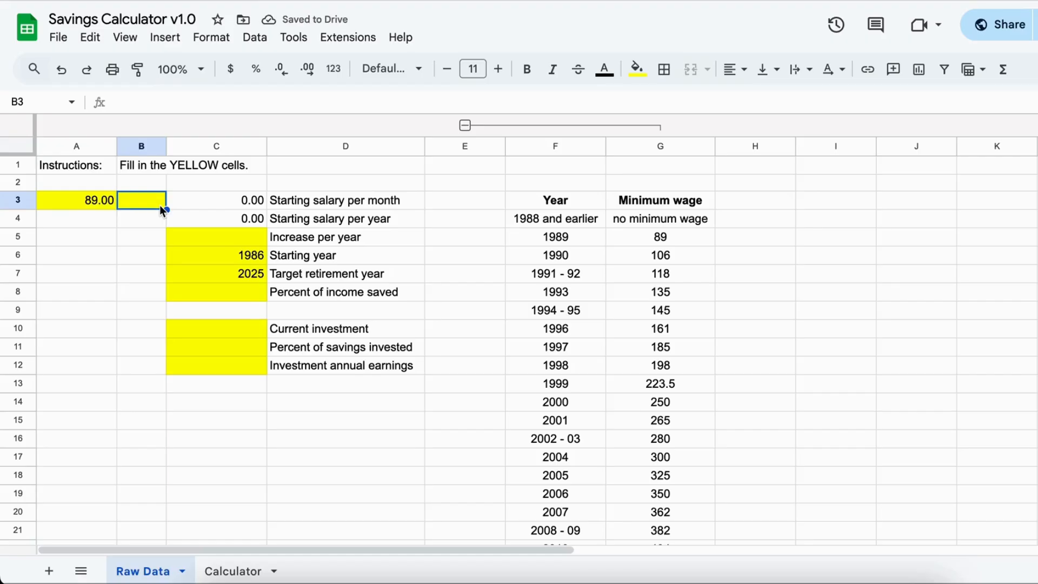
{"action": "type", "text": "22"}
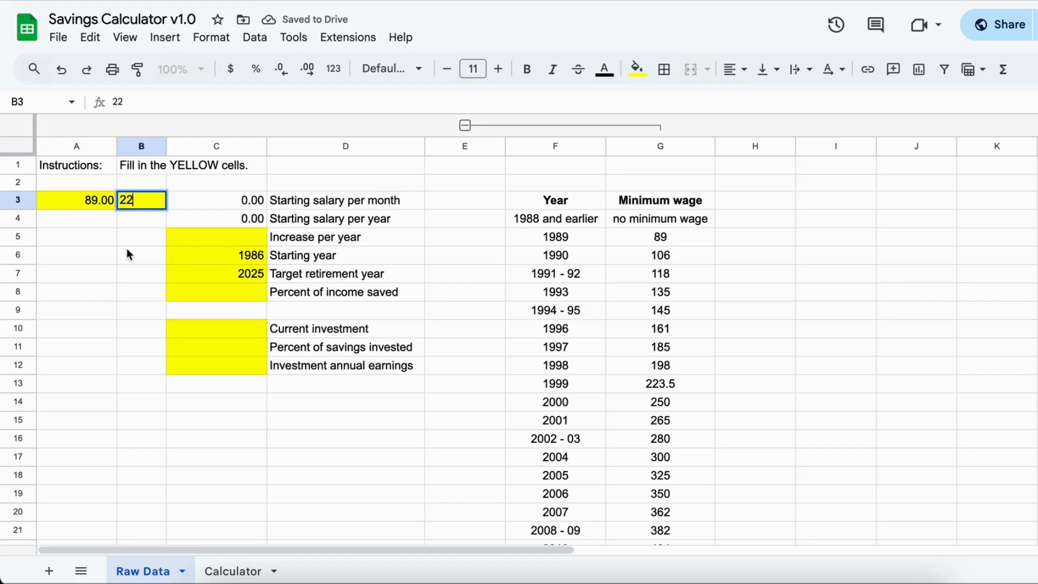
{"action": "left_click", "coordinate": [121, 254]}
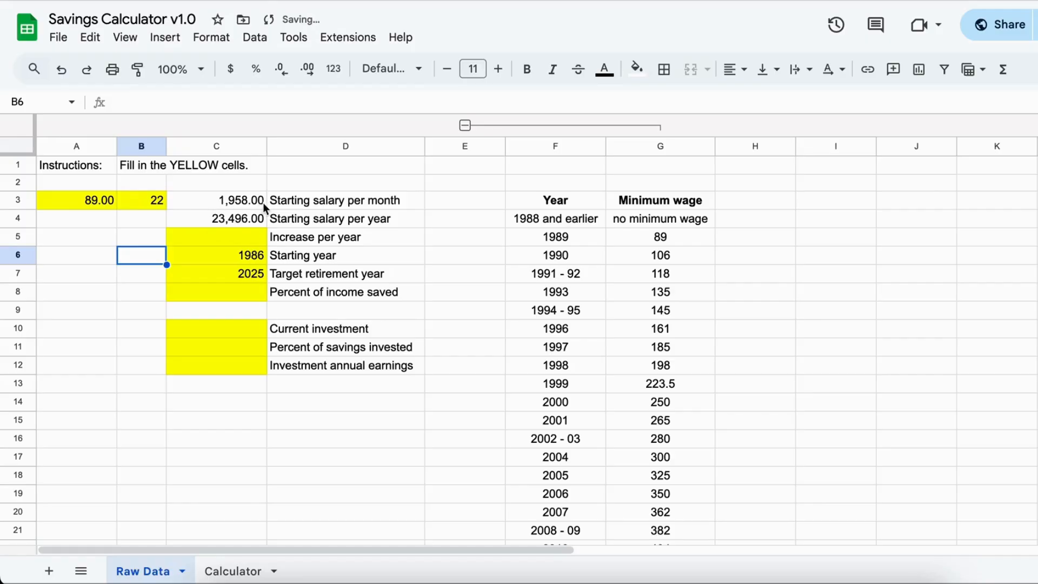
{"action": "left_click", "coordinate": [224, 201]}
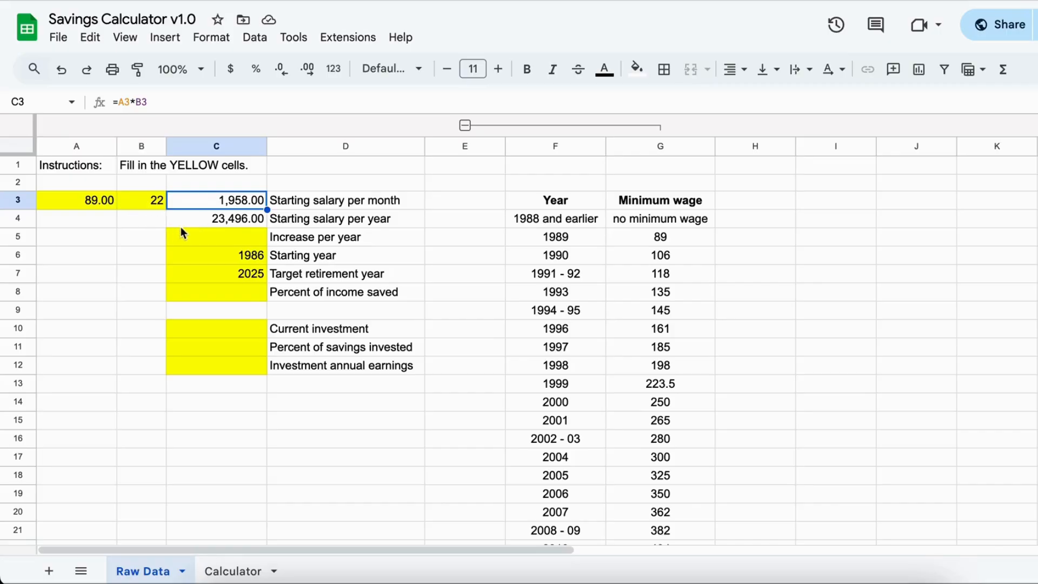
- Set the salary increase per year to 10%
{"action": "left_click", "coordinate": [218, 240]}
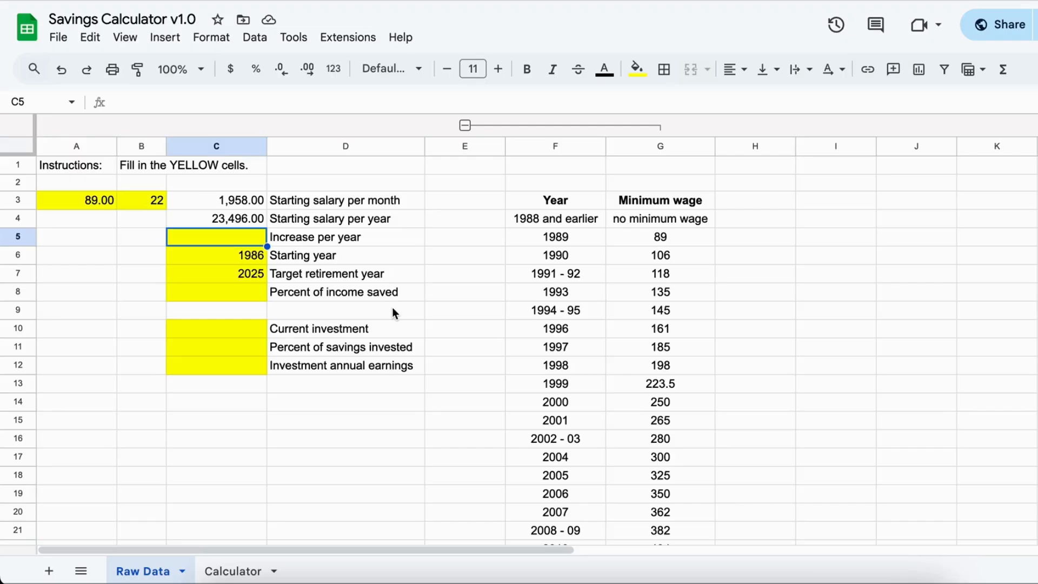
{"action": "type", "text": "10%%"}
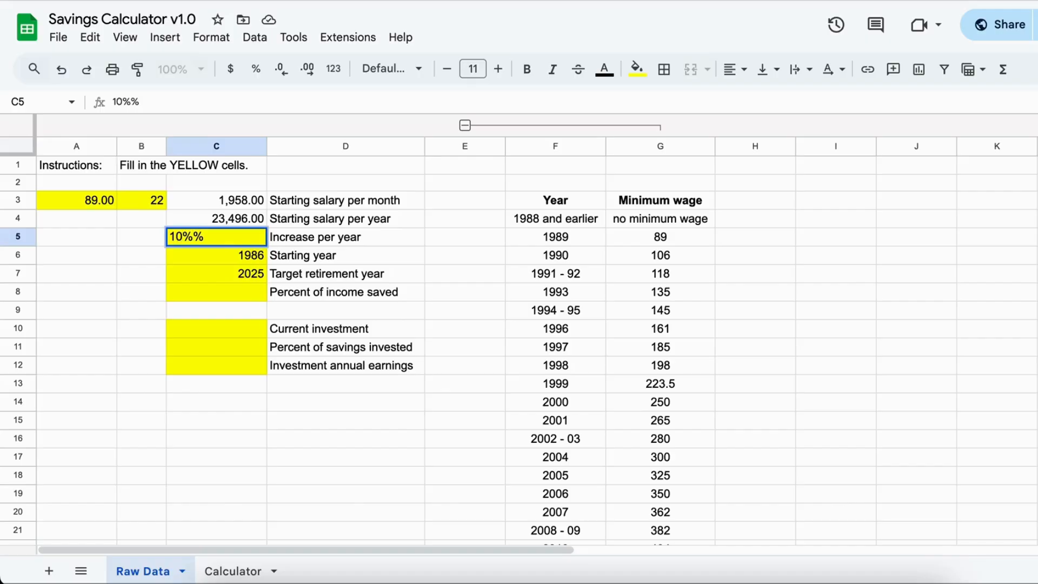
{"action": "key", "text": "BackSpace"}
{"action": "key", "text": "Return"}
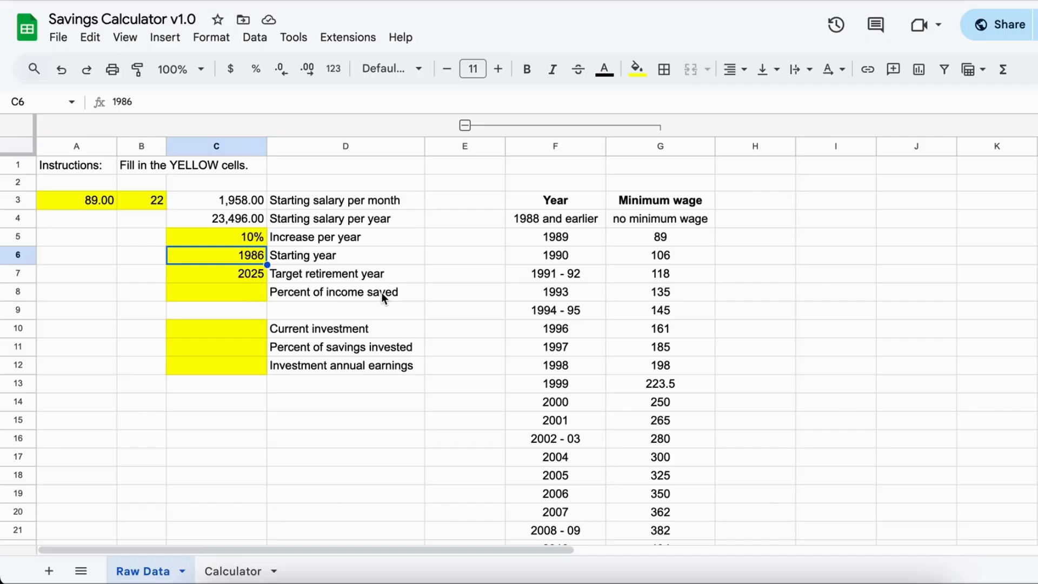
{"action": "left_click", "coordinate": [246, 240]}
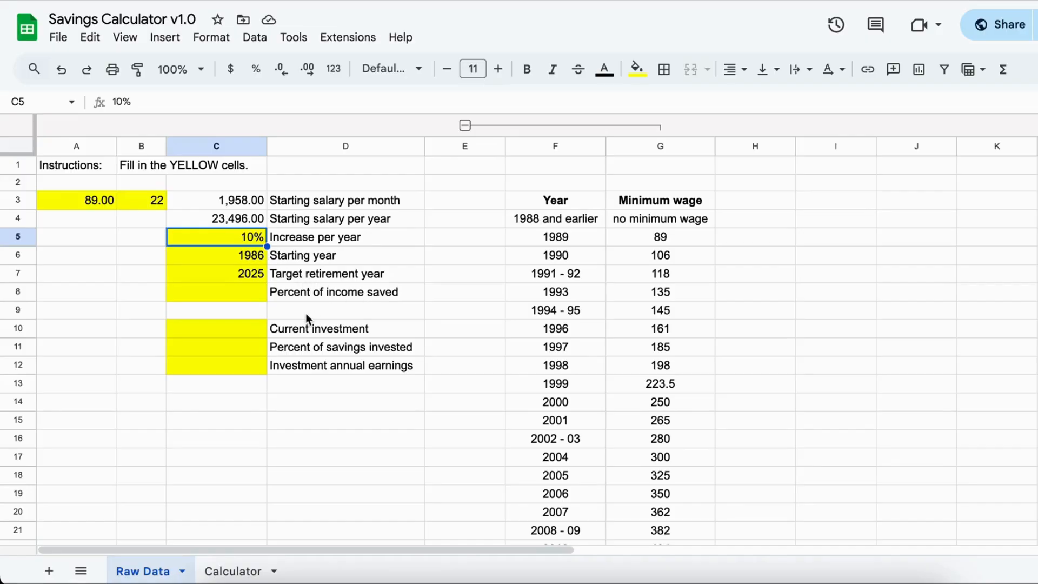
- Set the percent of income saved to 100%
{"action": "left_click", "coordinate": [232, 293]}
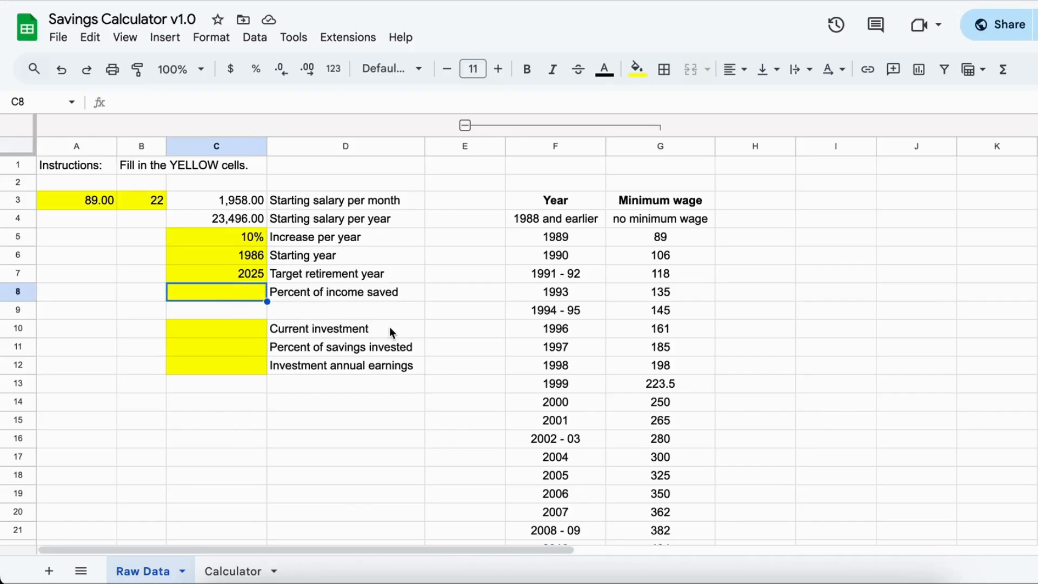
{"action": "type", "text": "100"}
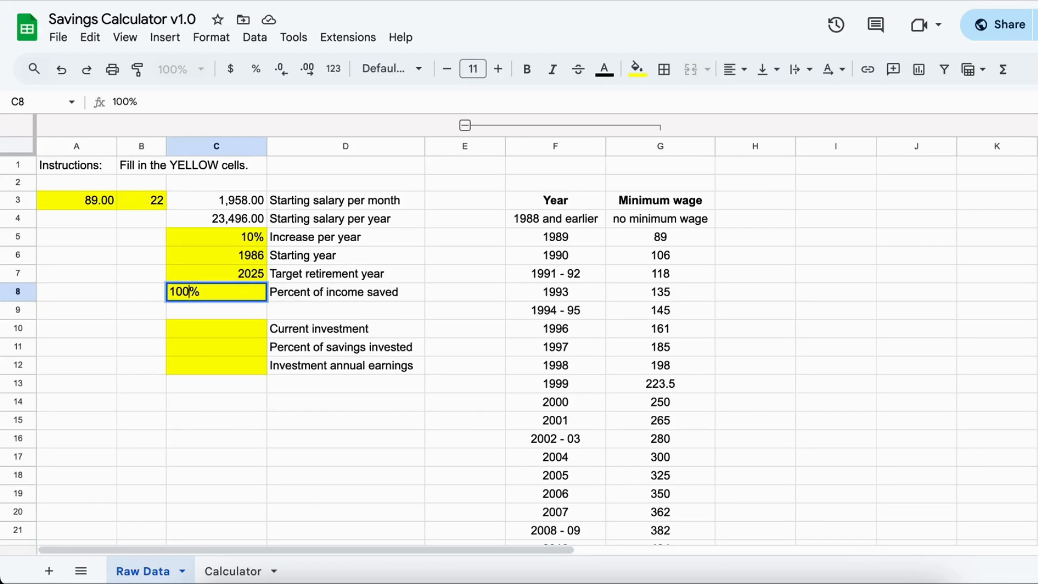
{"action": "key", "text": "Return"}
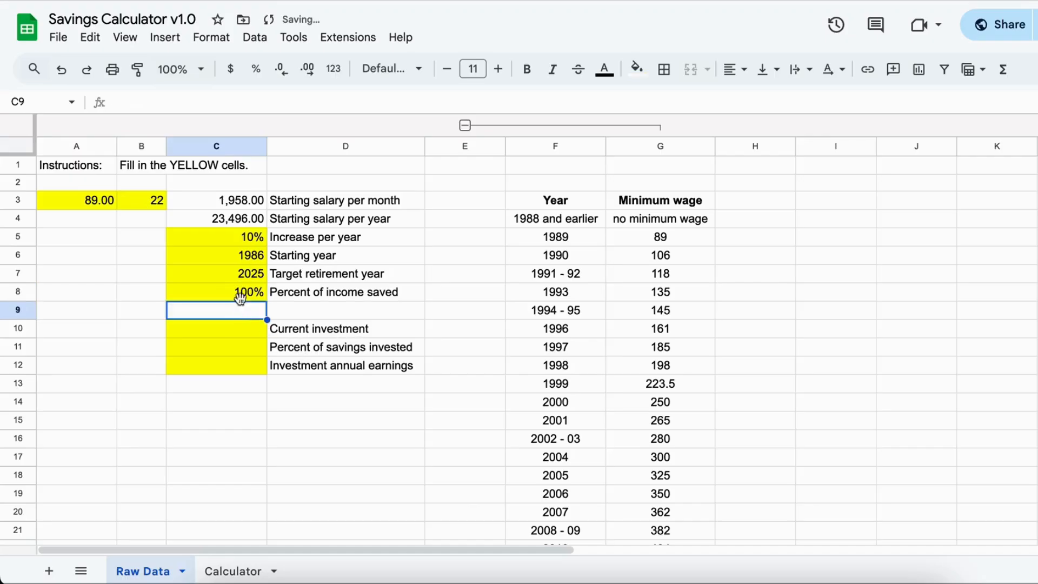
{"action": "left_click", "coordinate": [230, 221]}
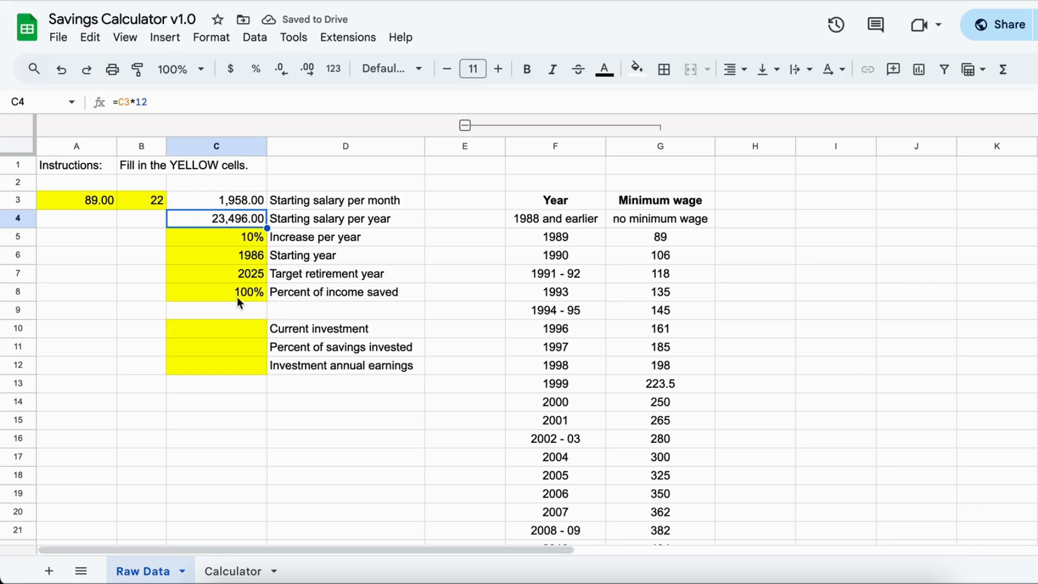
{"action": "left_click", "coordinate": [251, 309]}
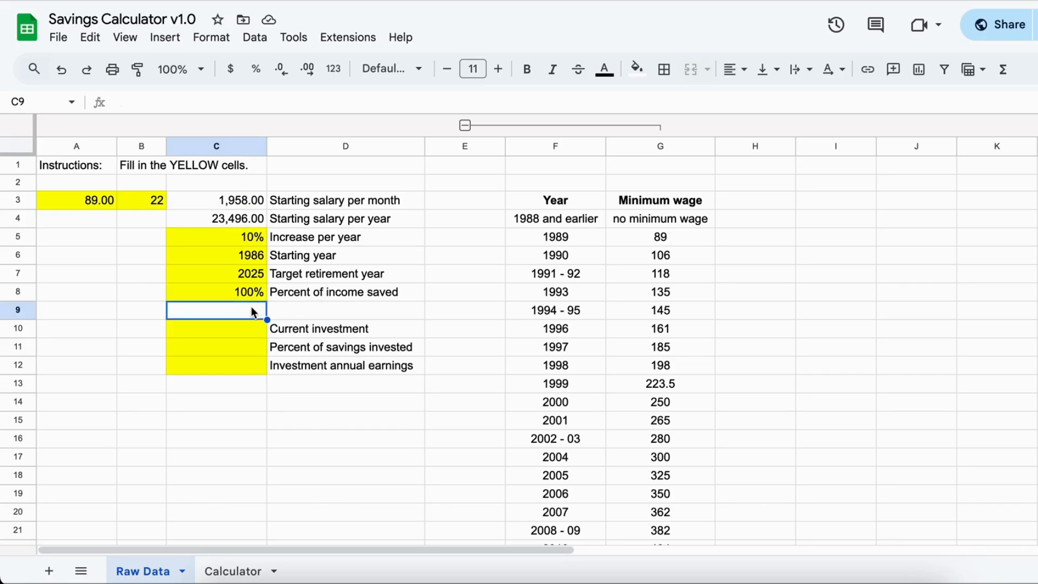
- Open the Calculator sheet and examine the 1986 income, amount saved for the year and running total saved
{"action": "left_click", "coordinate": [233, 572]}
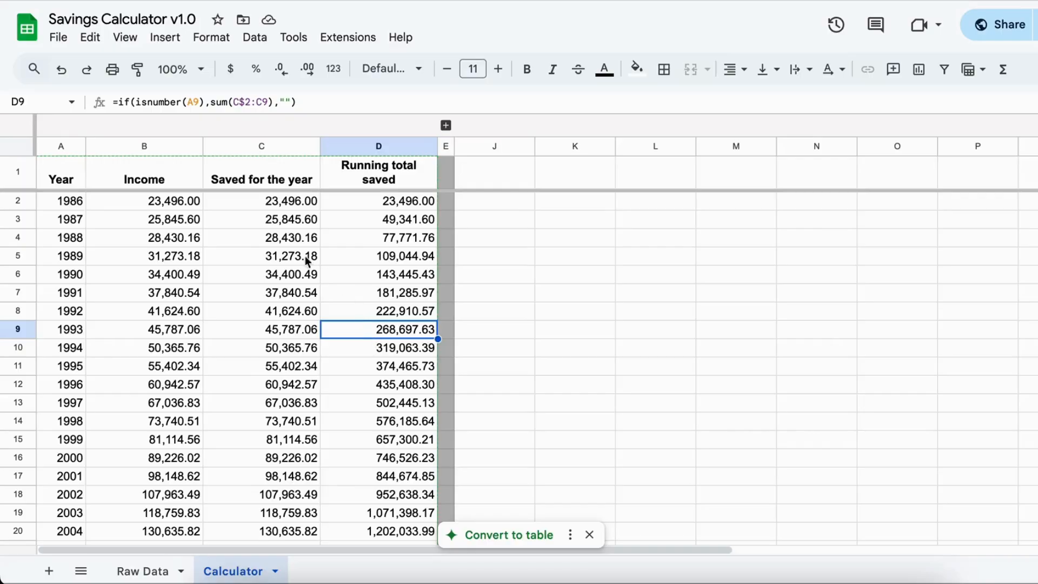
{"action": "left_click", "coordinate": [170, 204]}
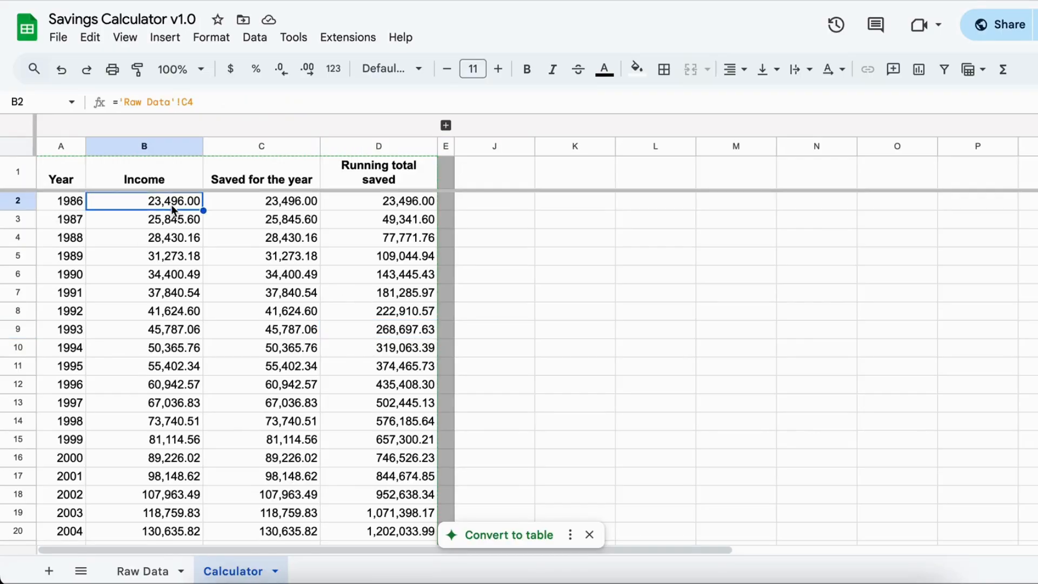
{"action": "left_click", "coordinate": [281, 201]}
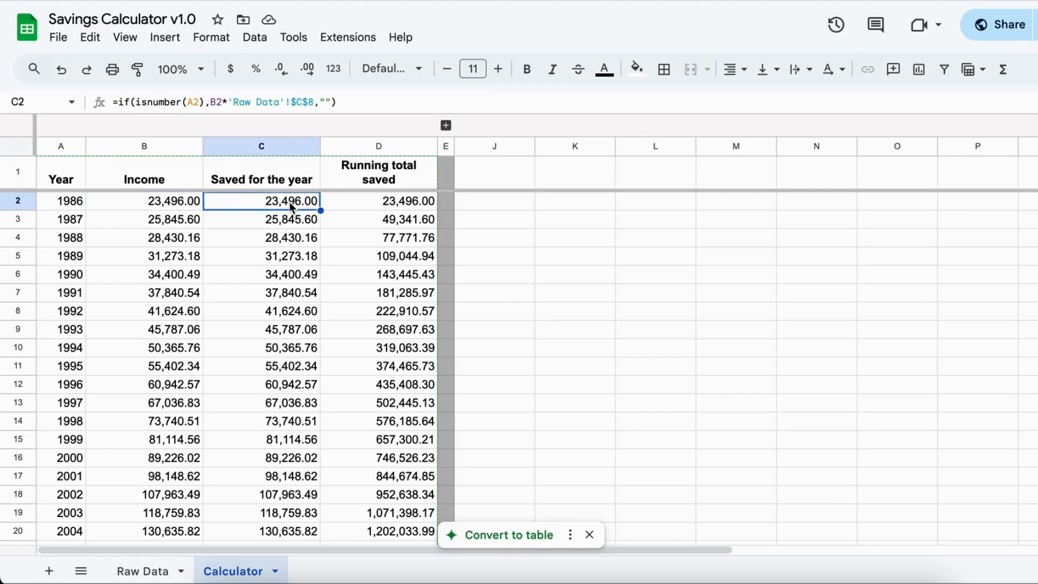
{"action": "left_click", "coordinate": [396, 202]}
{"action": "left_click", "coordinate": [387, 149]}
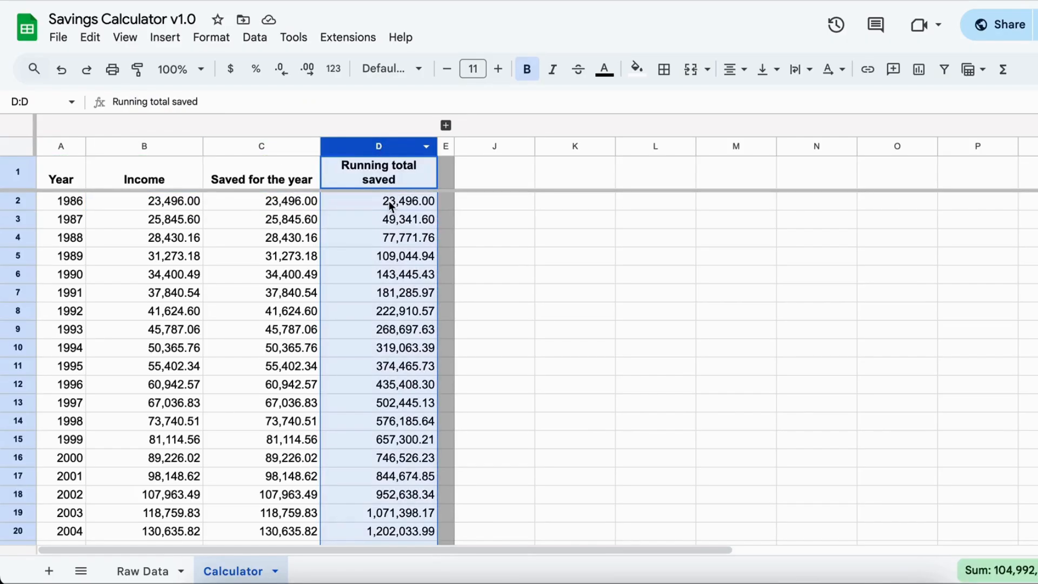
{"action": "left_click", "coordinate": [390, 205]}
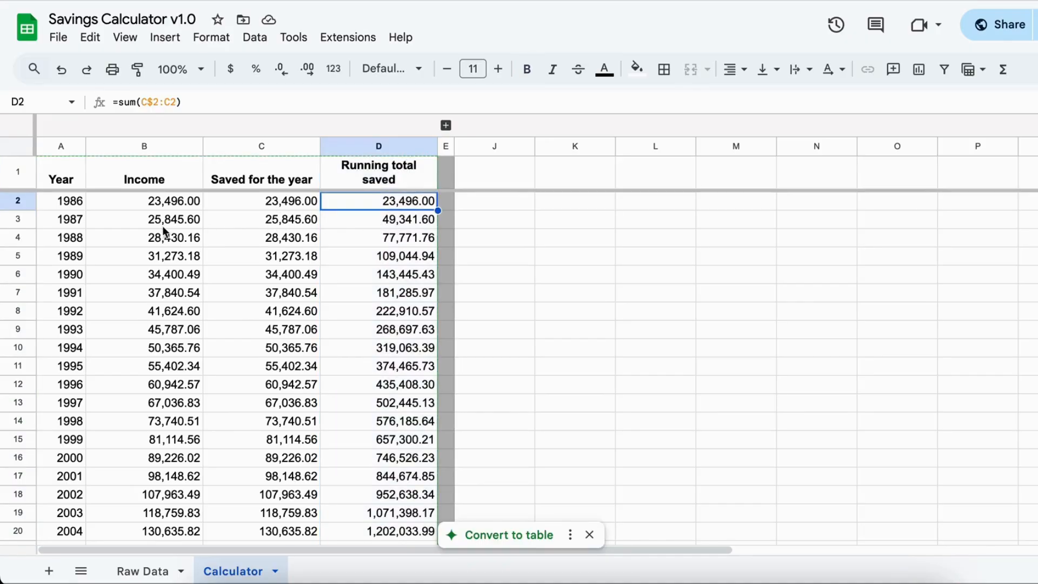
- Examine how the yearly income develops in the Income column from 1986 through 2025
{"action": "left_click", "coordinate": [158, 204]}
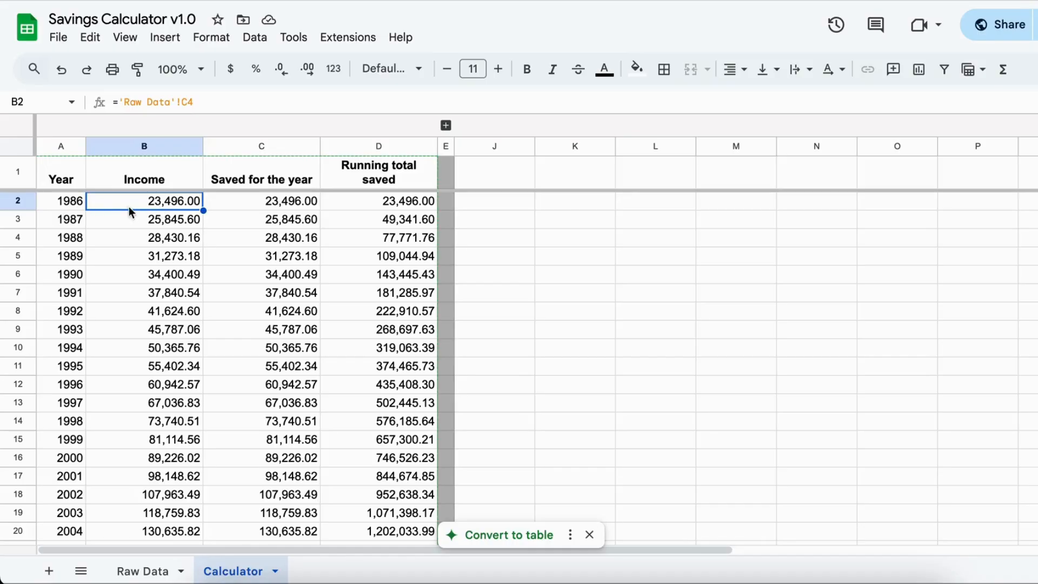
{"action": "left_click", "coordinate": [158, 224]}
{"action": "left_click", "coordinate": [162, 239]}
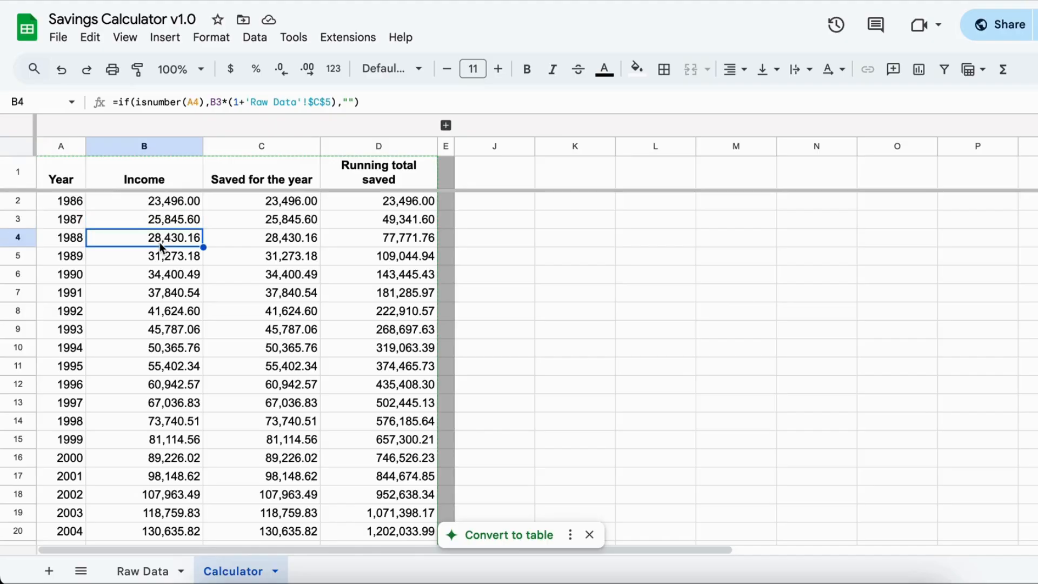
{"action": "left_click", "coordinate": [162, 258]}
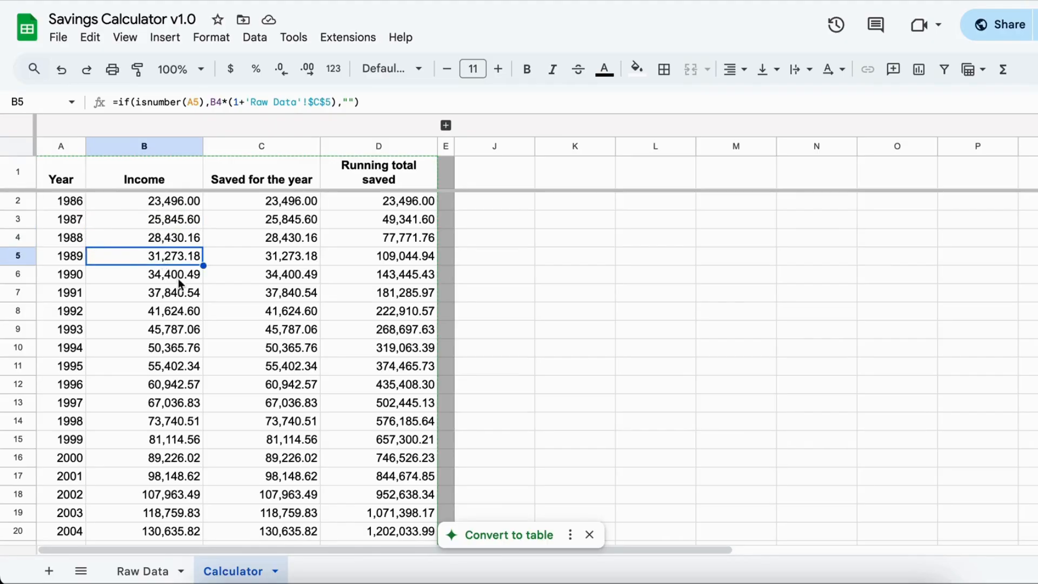
{"action": "scroll", "coordinate": [202, 359], "scroll_direction": "down", "scroll_amount": 1}
{"action": "scroll", "coordinate": [202, 366], "scroll_direction": "down", "scroll_amount": 6}
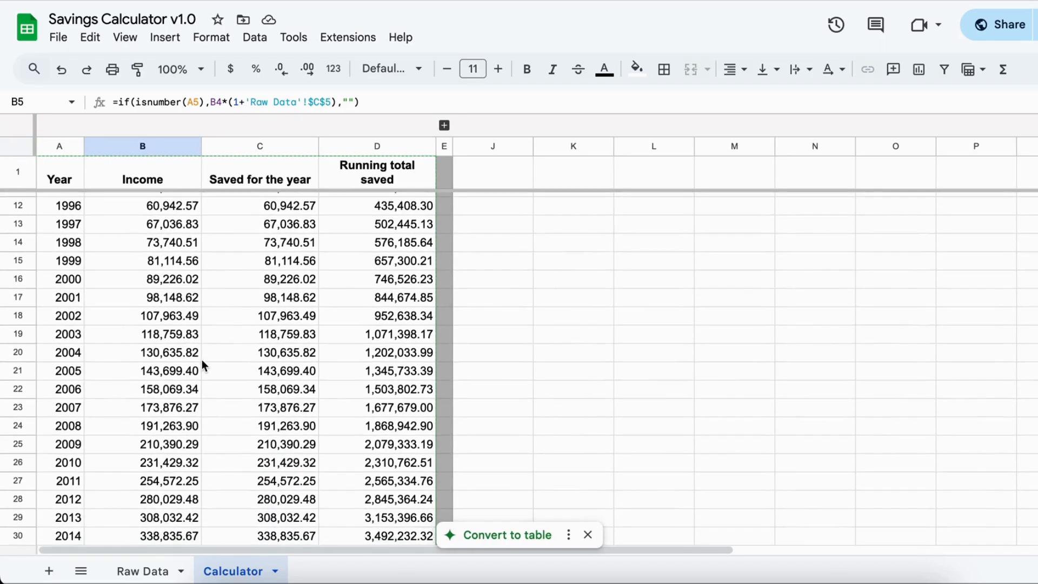
{"action": "scroll", "coordinate": [202, 359], "scroll_direction": "down", "scroll_amount": 2}
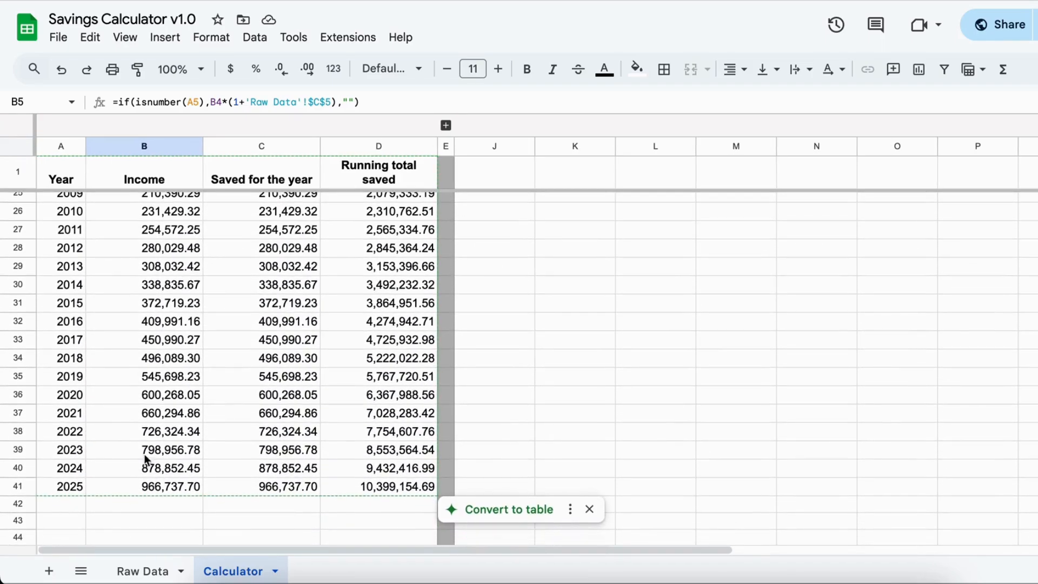
{"action": "left_click", "coordinate": [125, 486]}
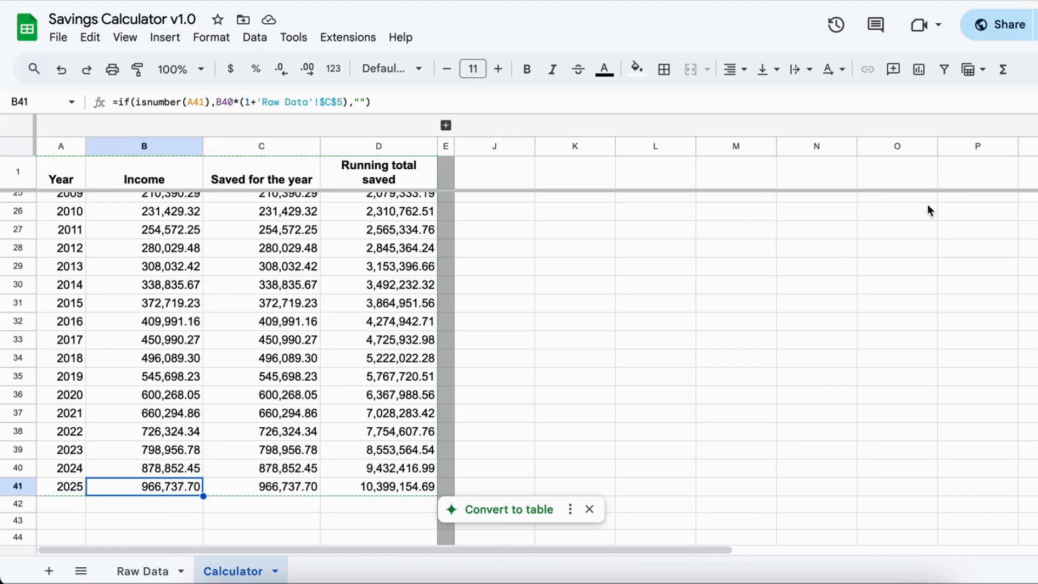
- Calculate the 2025 monthly income in cell N1 with =B41/12, and clear the cell again
{"action": "left_click", "coordinate": [818, 174]}
{"action": "type", "text": "="}
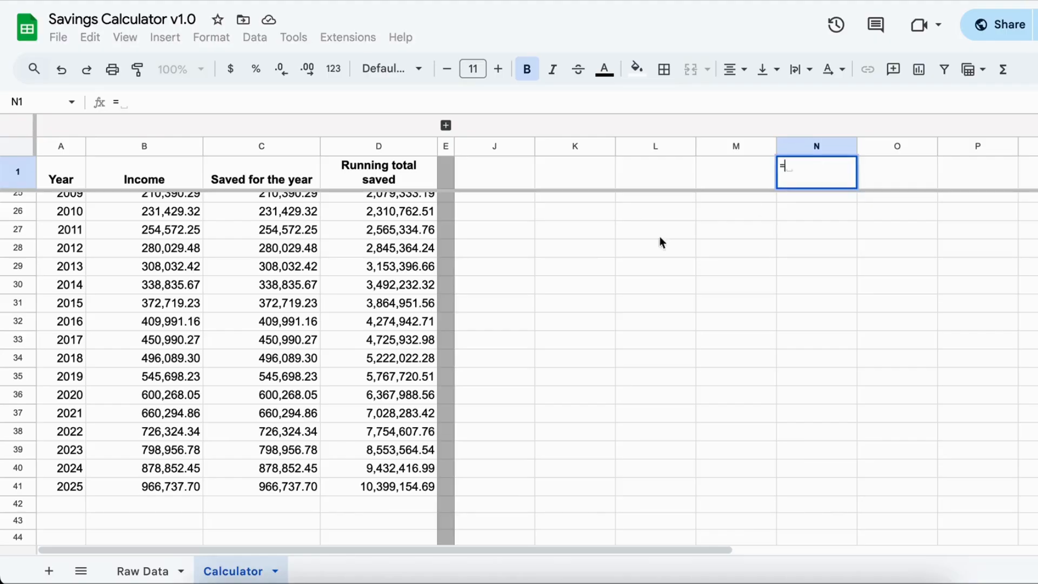
{"action": "left_click", "coordinate": [174, 488]}
{"action": "type", "text": "/"}
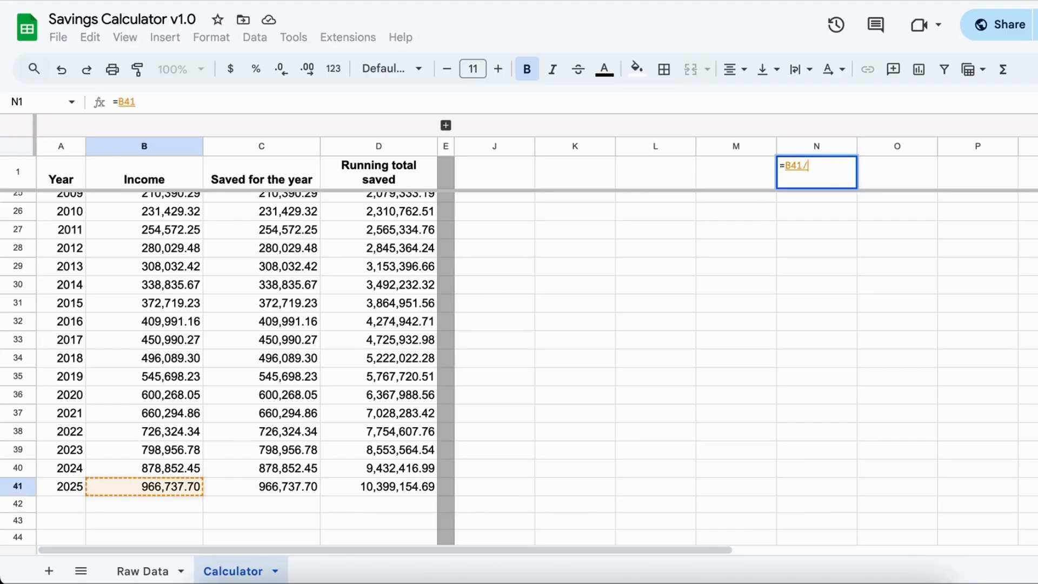
{"action": "type", "text": "12"}
{"action": "key", "text": "Return"}
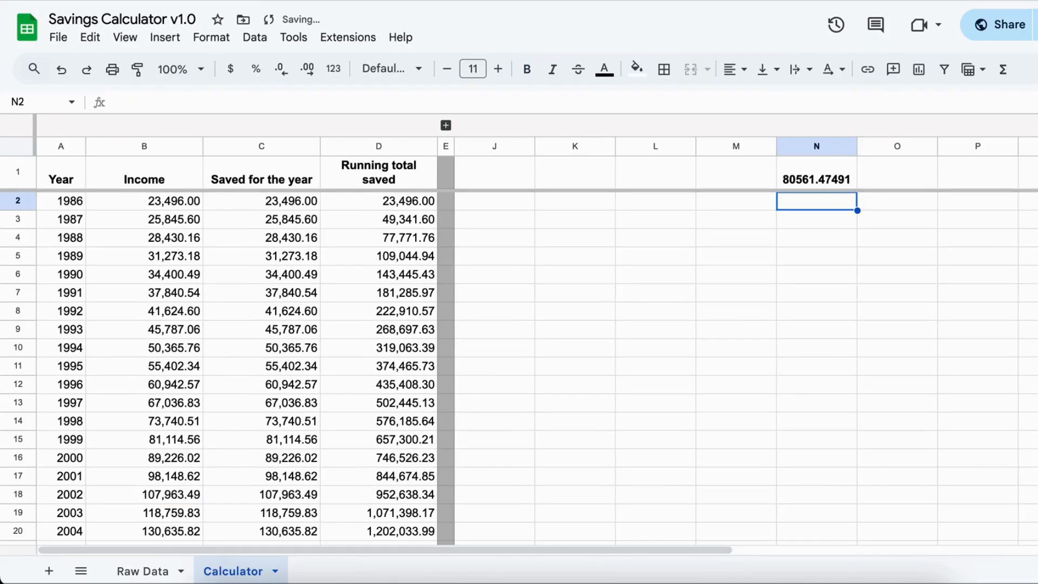
{"action": "key", "text": "Up"}
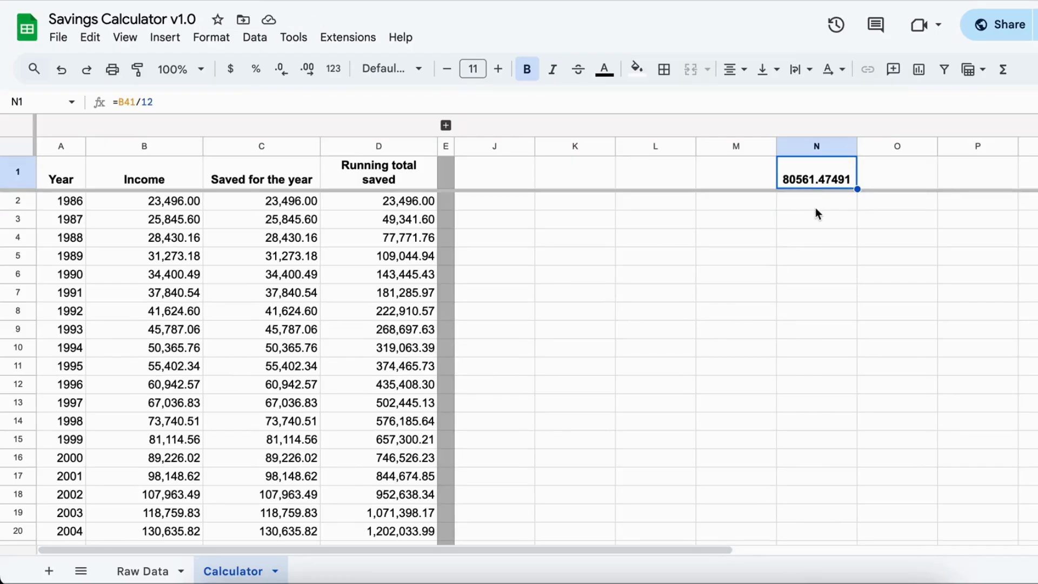
{"action": "key", "text": "Delete"}
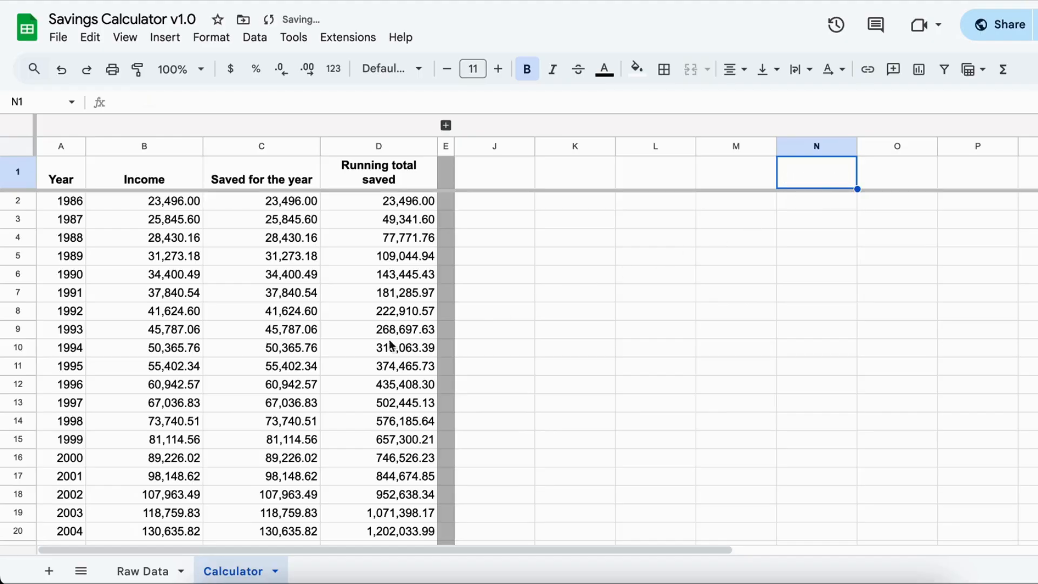
- Examine the 2025 income and the running total saved in the last year of the projection
{"action": "scroll", "coordinate": [372, 348], "scroll_direction": "down", "scroll_amount": 2}
{"action": "scroll", "coordinate": [372, 346], "scroll_direction": "down", "scroll_amount": 6}
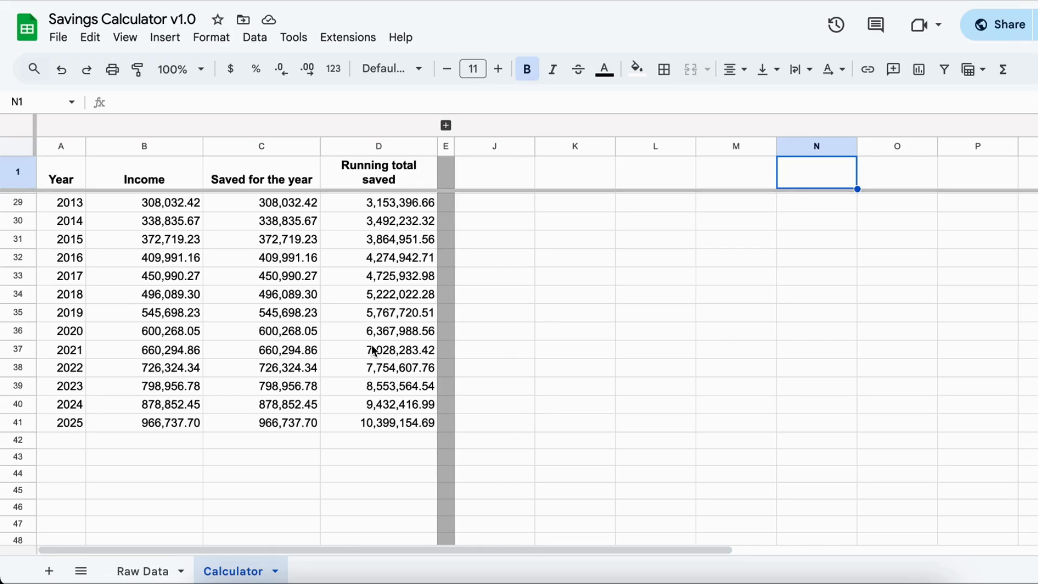
{"action": "left_click", "coordinate": [183, 431]}
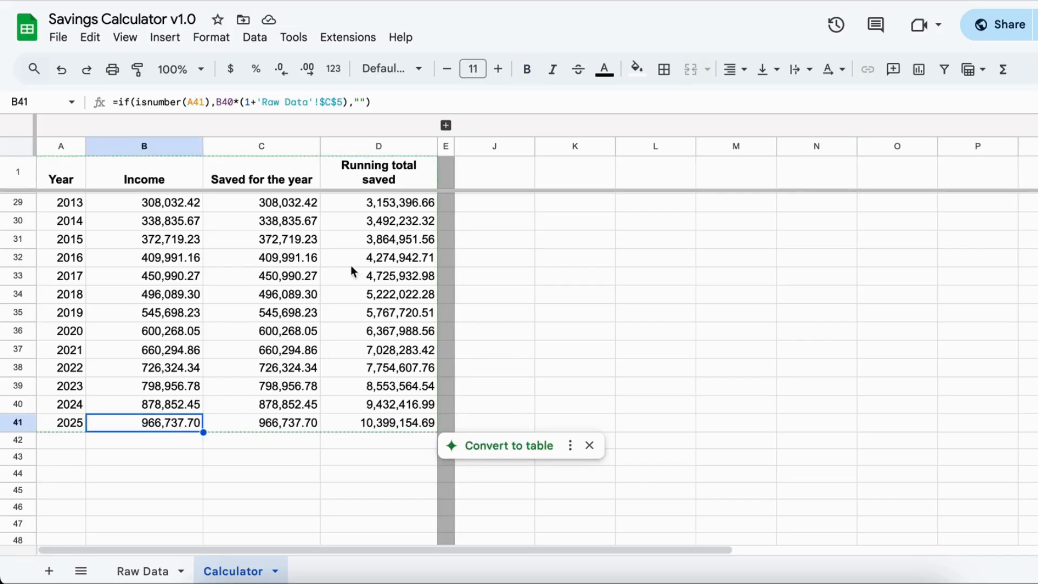
{"action": "left_click", "coordinate": [398, 424]}
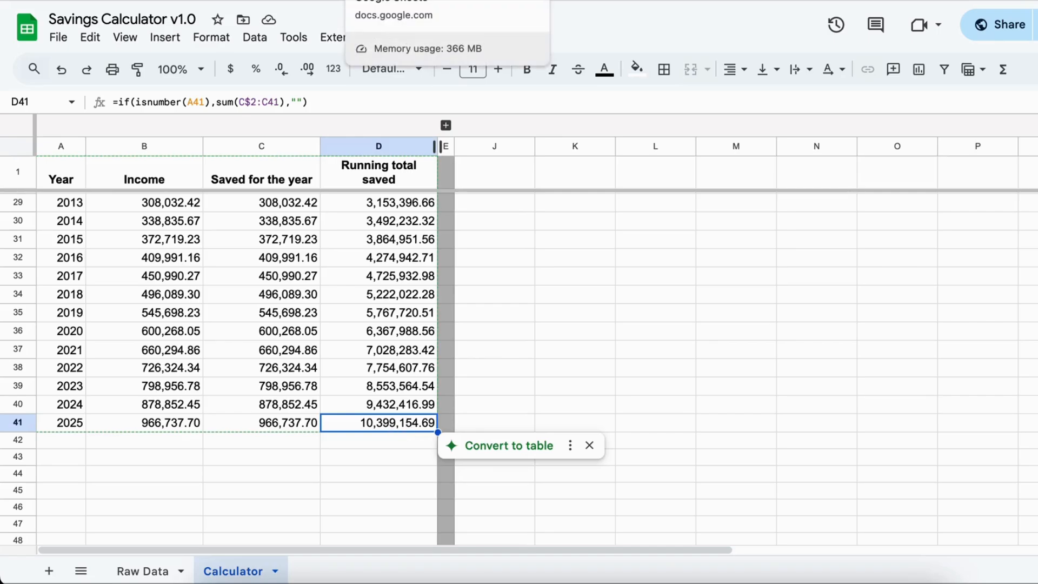
- Switch to the Retirement Fund Calculator spreadsheet and check the planned retirement year and the current age
{"action": "left_click", "coordinate": [400, 0]}
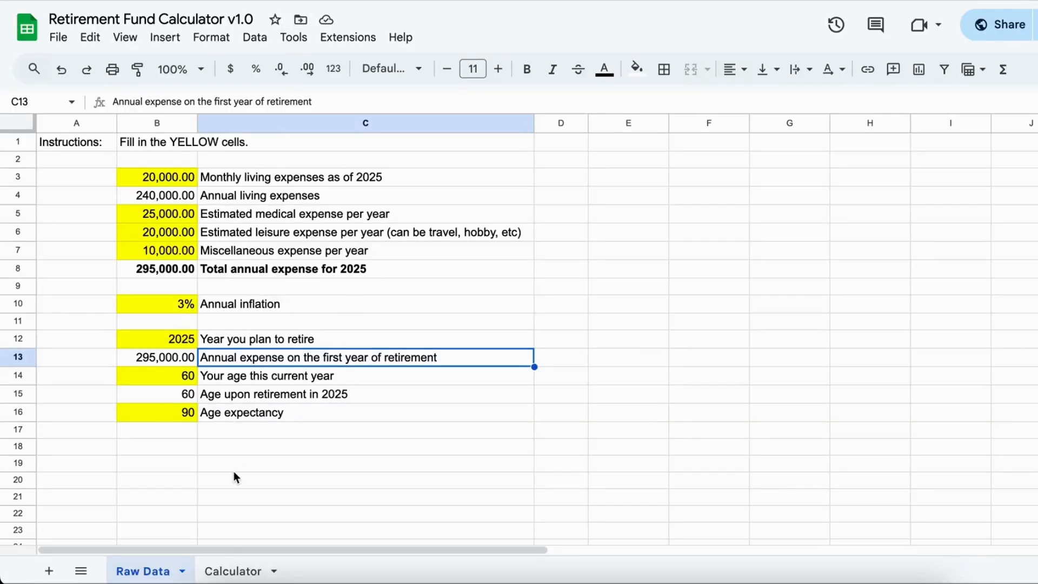
{"action": "left_click", "coordinate": [179, 341]}
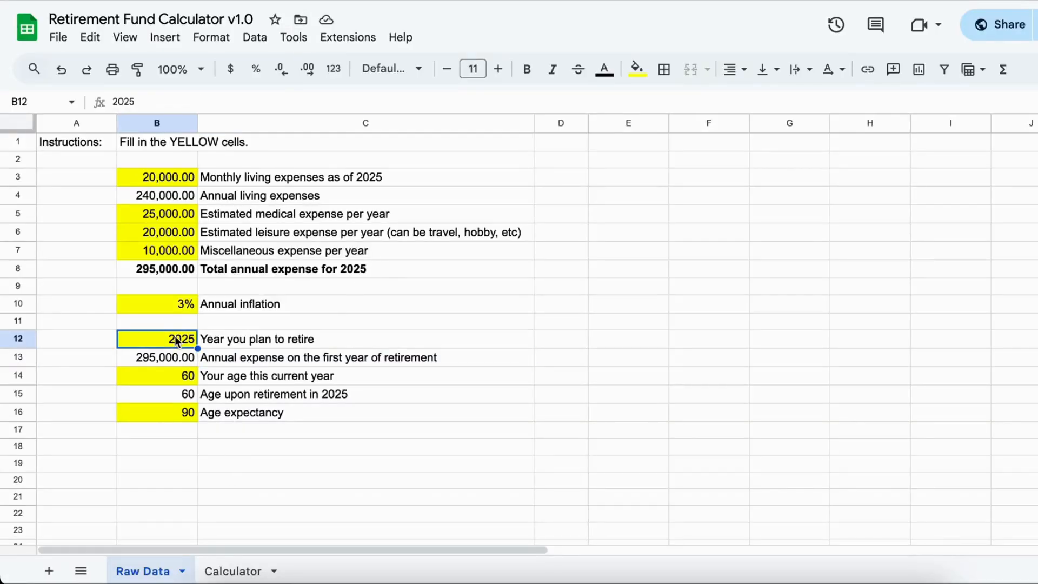
{"action": "left_click", "coordinate": [181, 383]}
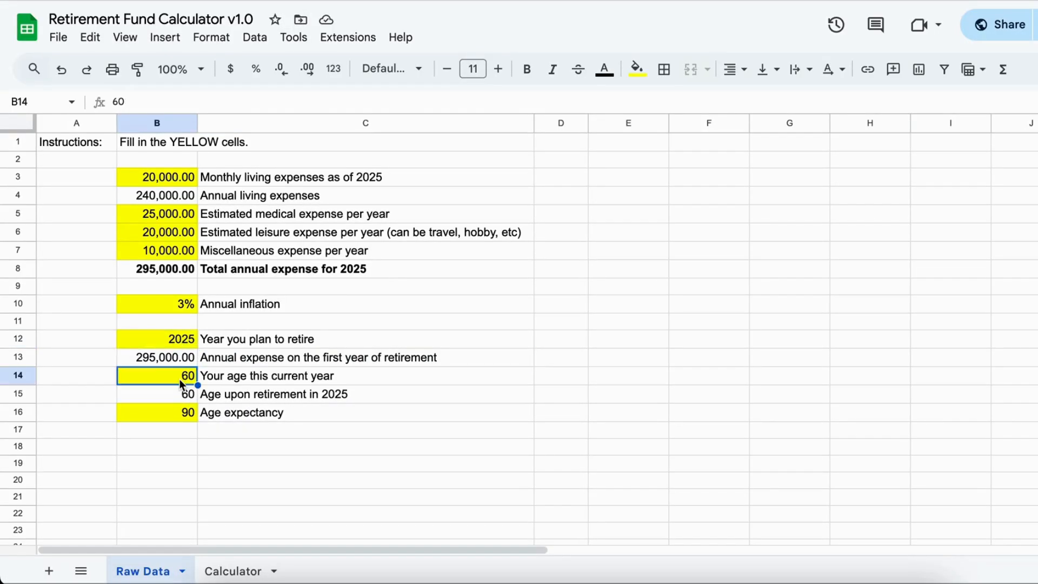
{"action": "left_click", "coordinate": [179, 341]}
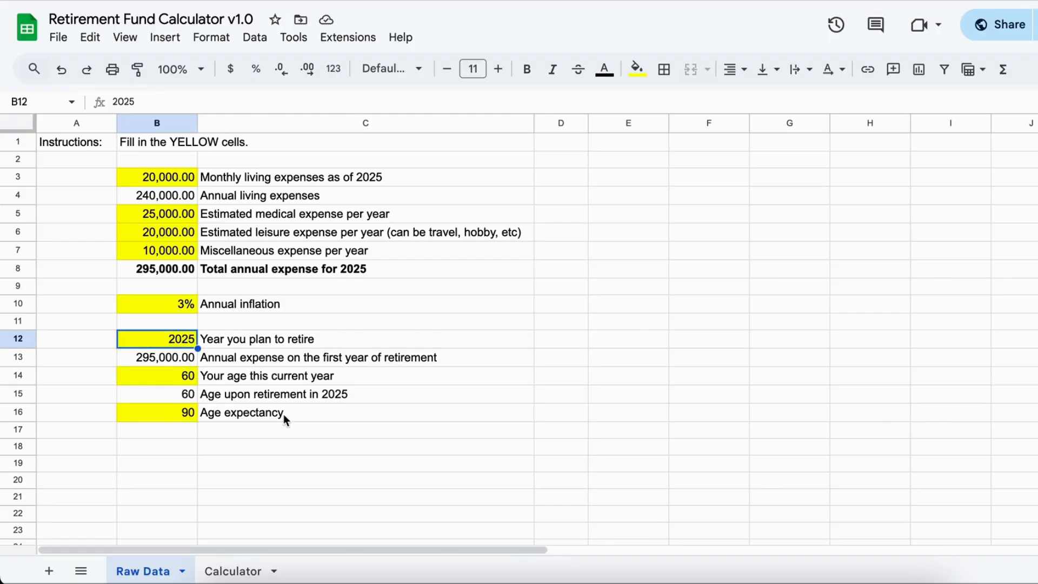
- Open the Retirement Fund Calculator's Calculator sheet and select the entire row for year 2048
{"action": "left_click", "coordinate": [221, 573]}
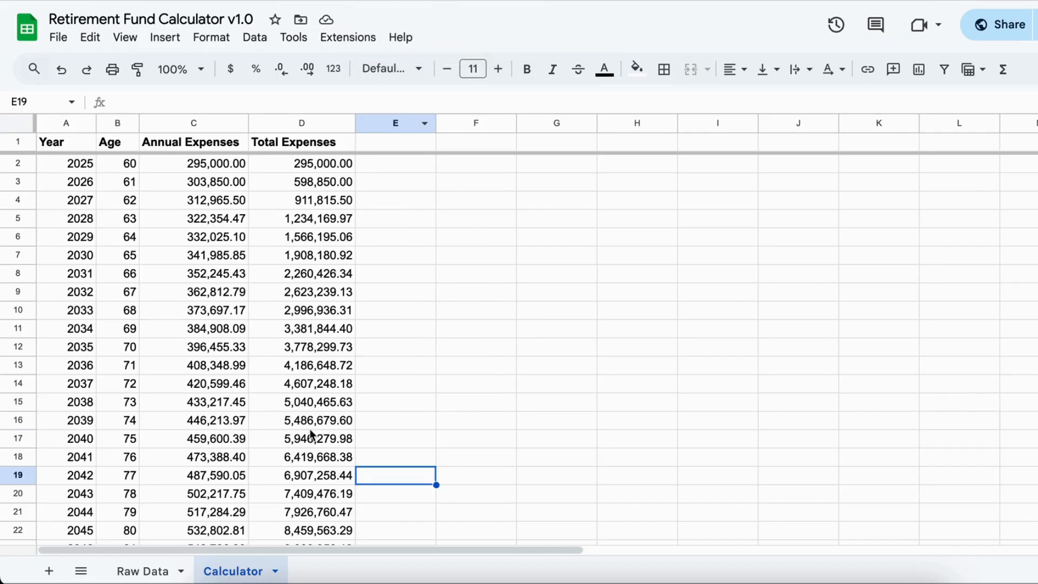
{"action": "scroll", "coordinate": [311, 432], "scroll_direction": "down", "scroll_amount": 5}
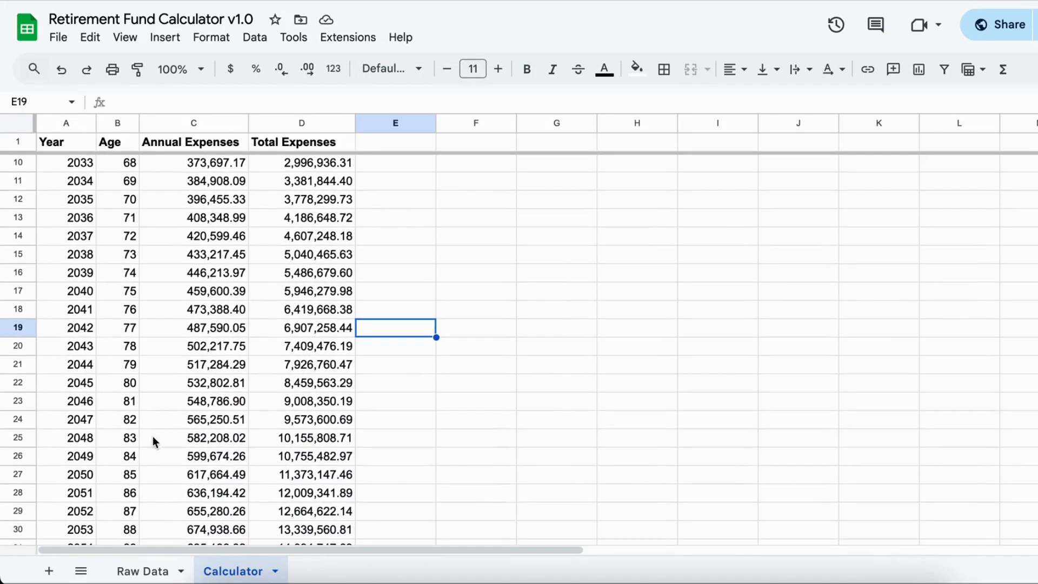
{"action": "left_click", "coordinate": [86, 439]}
{"action": "key", "text": "shift+space"}
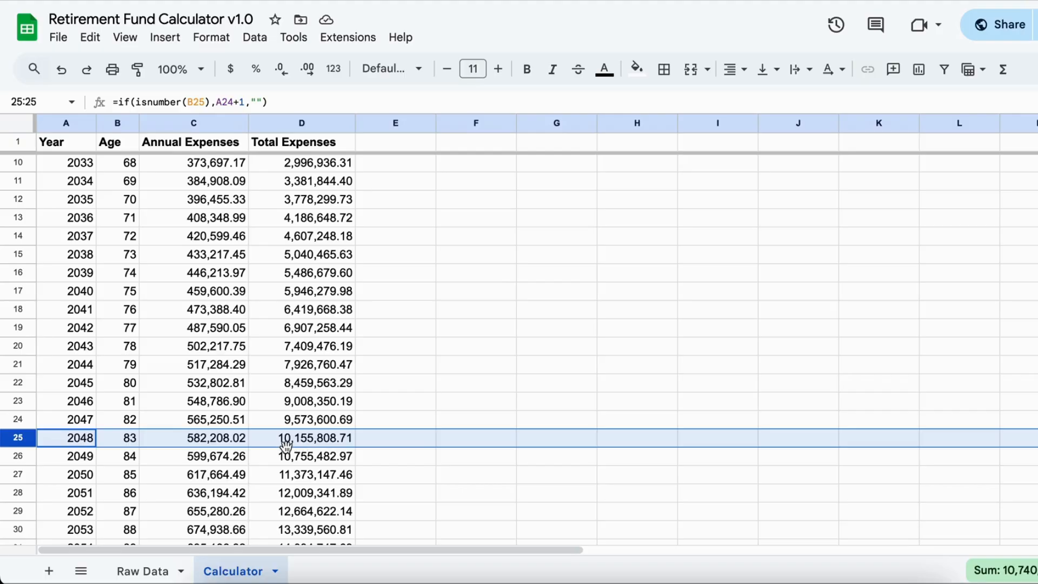
- Review the expenses from 2025 onward, checking the 2048 total expenses and selecting that year's whole row again
{"action": "scroll", "coordinate": [286, 446], "scroll_direction": "up", "scroll_amount": 5}
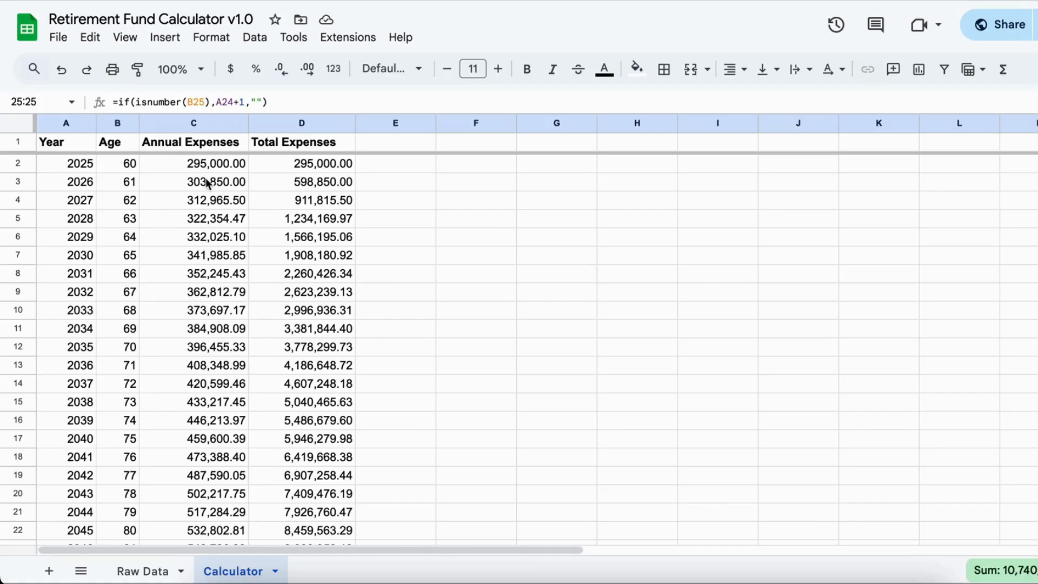
{"action": "scroll", "coordinate": [342, 352], "scroll_direction": "down", "scroll_amount": 2}
{"action": "scroll", "coordinate": [342, 352], "scroll_direction": "down", "scroll_amount": 2}
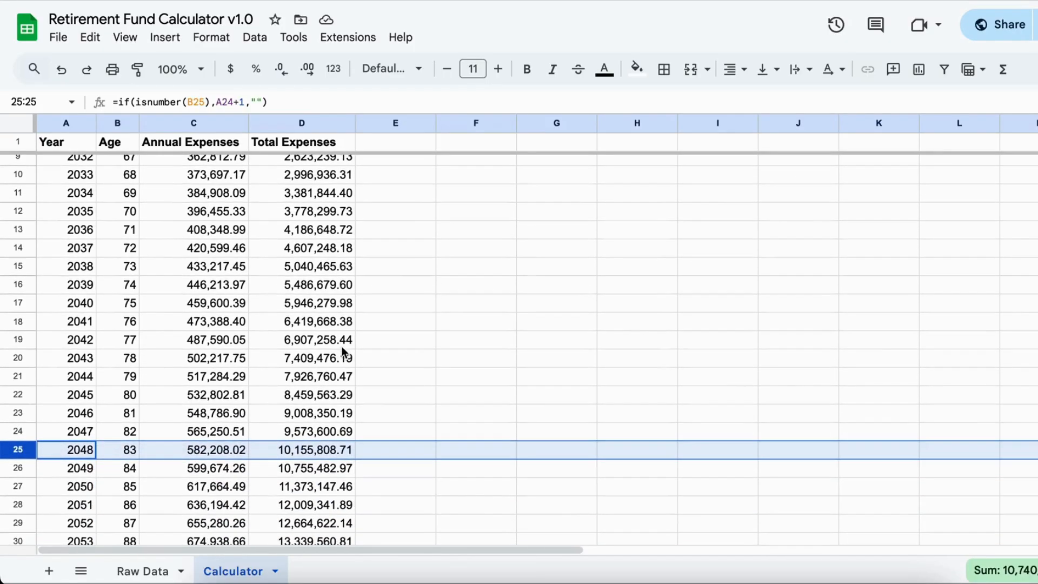
{"action": "left_click", "coordinate": [272, 455]}
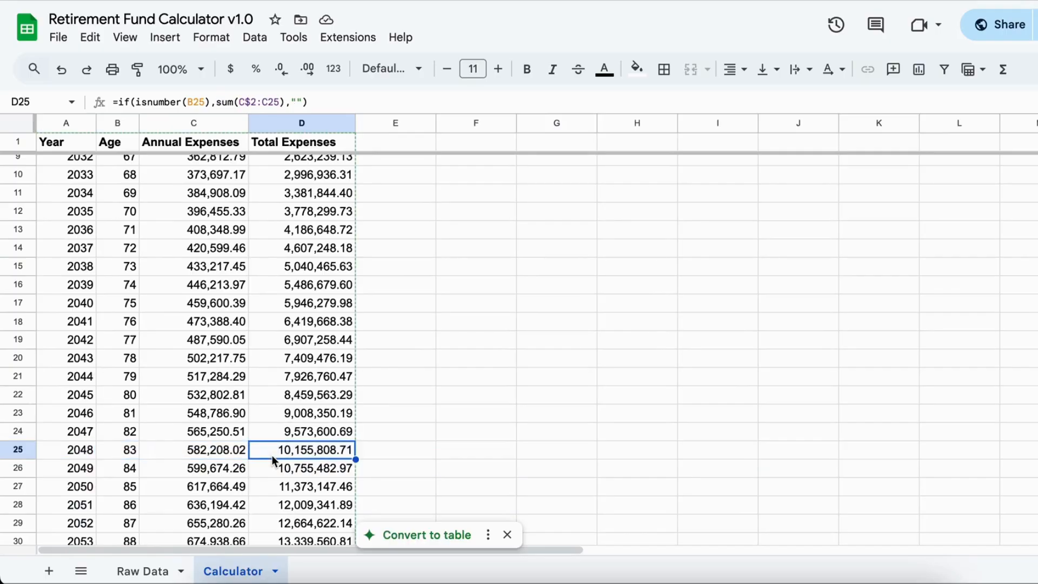
{"action": "left_click", "coordinate": [18, 449]}
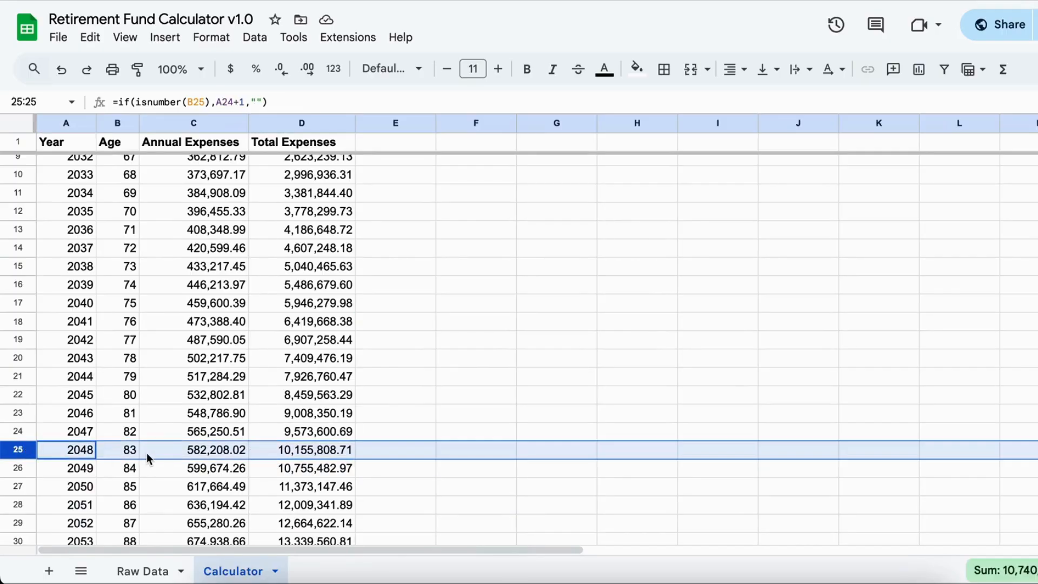
{"action": "scroll", "coordinate": [147, 454], "scroll_direction": "up", "scroll_amount": 2}
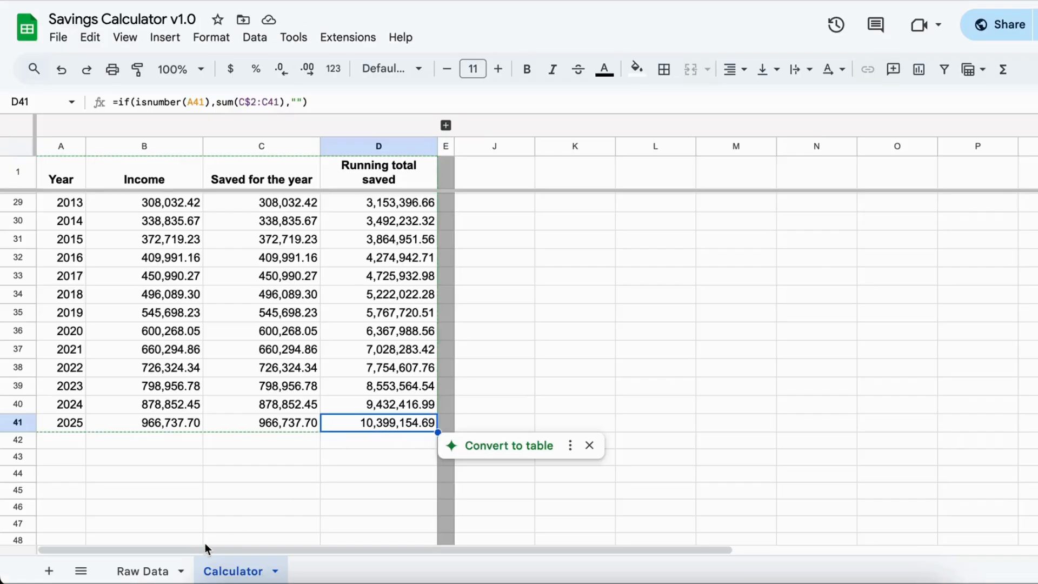
- In the Savings Calculator's Raw Data sheet, set the percent of income saved to 20%
{"action": "left_click", "coordinate": [157, 571]}
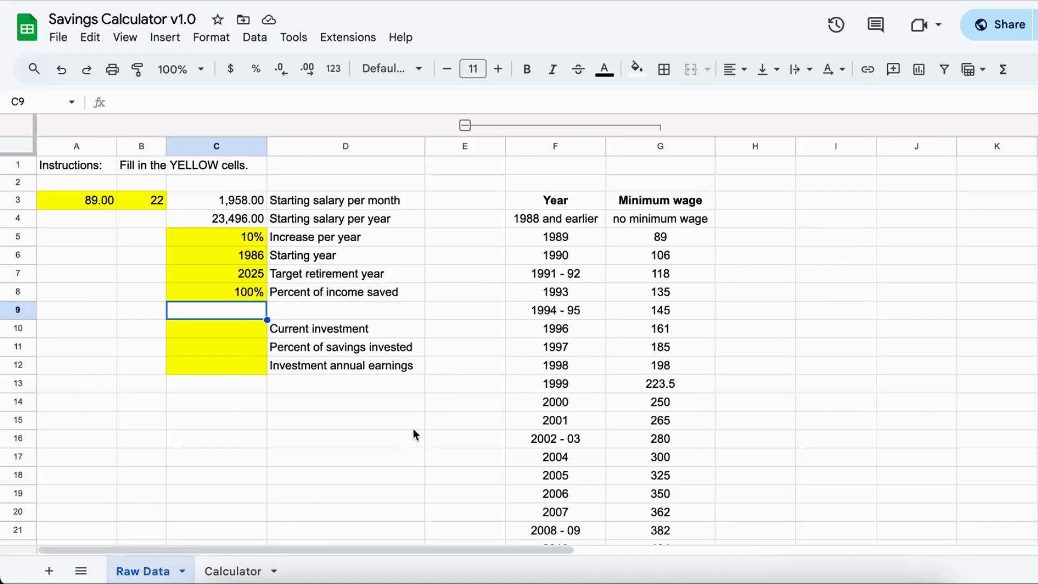
{"action": "key", "text": "Up"}
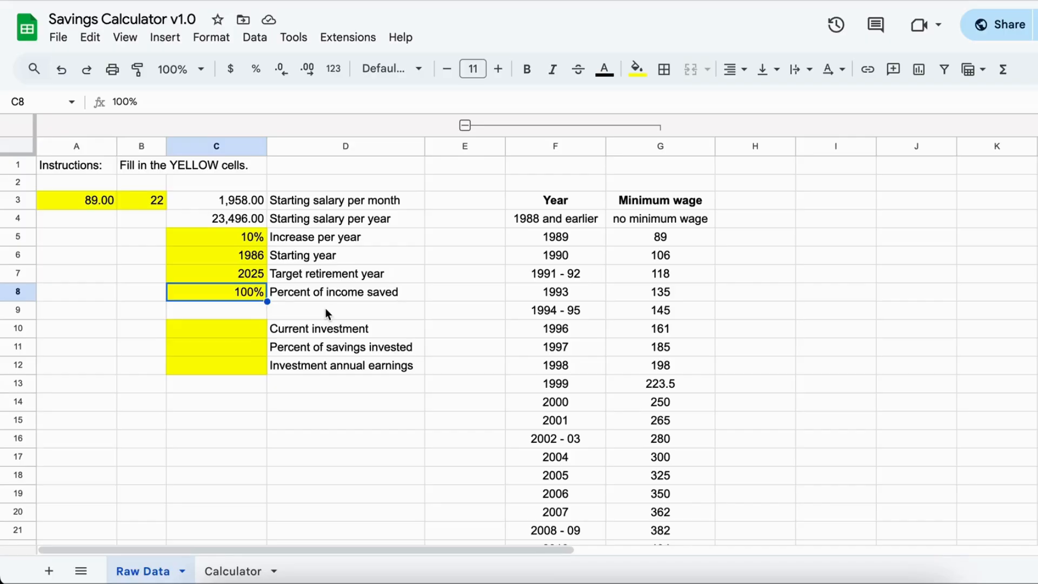
{"action": "type", "text": "20"}
{"action": "key", "text": "Return"}
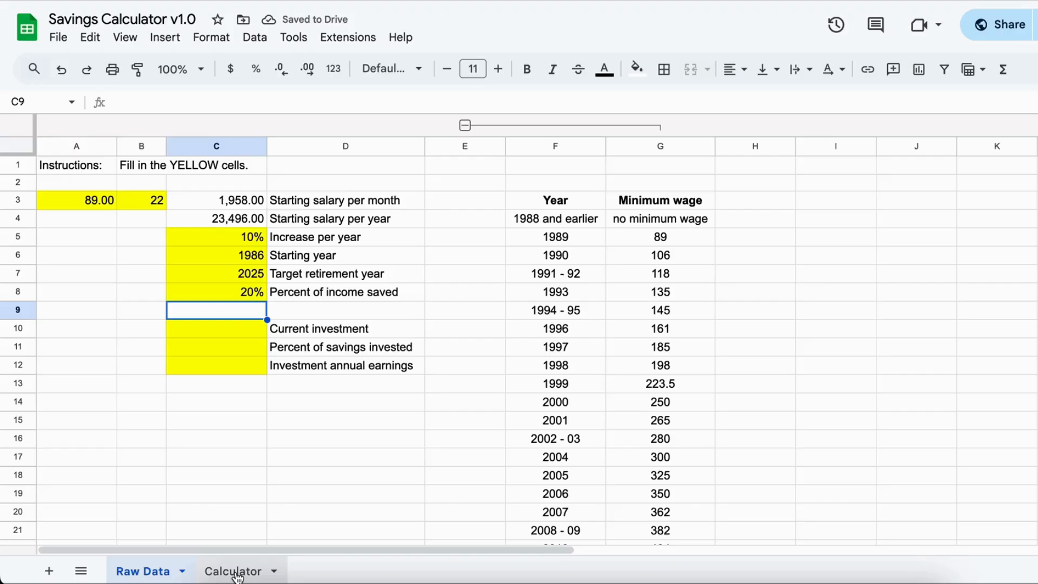
- Compare the 2025 running total saved with the Retirement Fund Calculator's total expenses, selecting the 2030 row there
{"action": "left_click", "coordinate": [237, 572]}
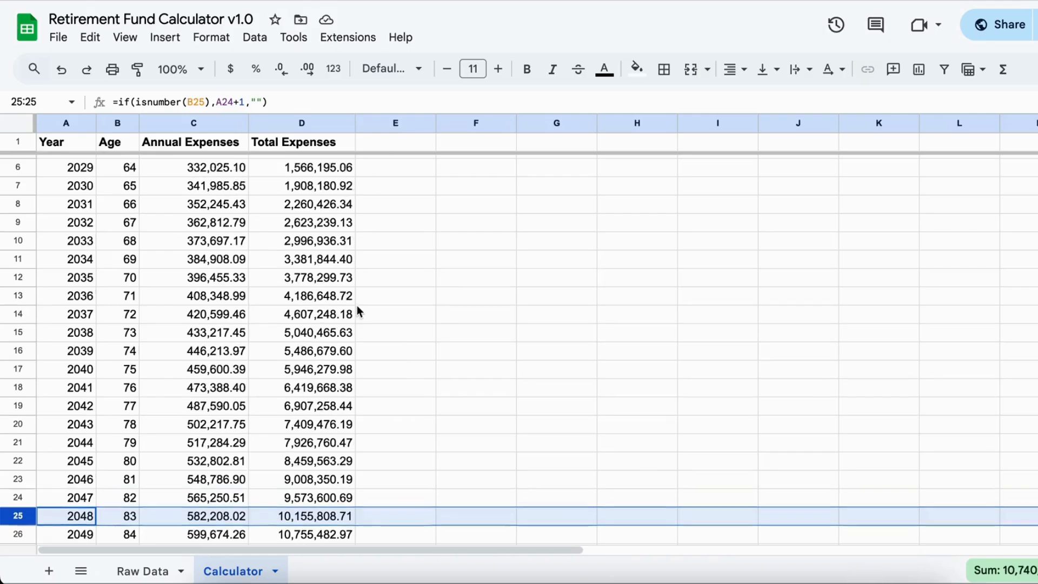
{"action": "scroll", "coordinate": [357, 311], "scroll_direction": "up", "scroll_amount": 2}
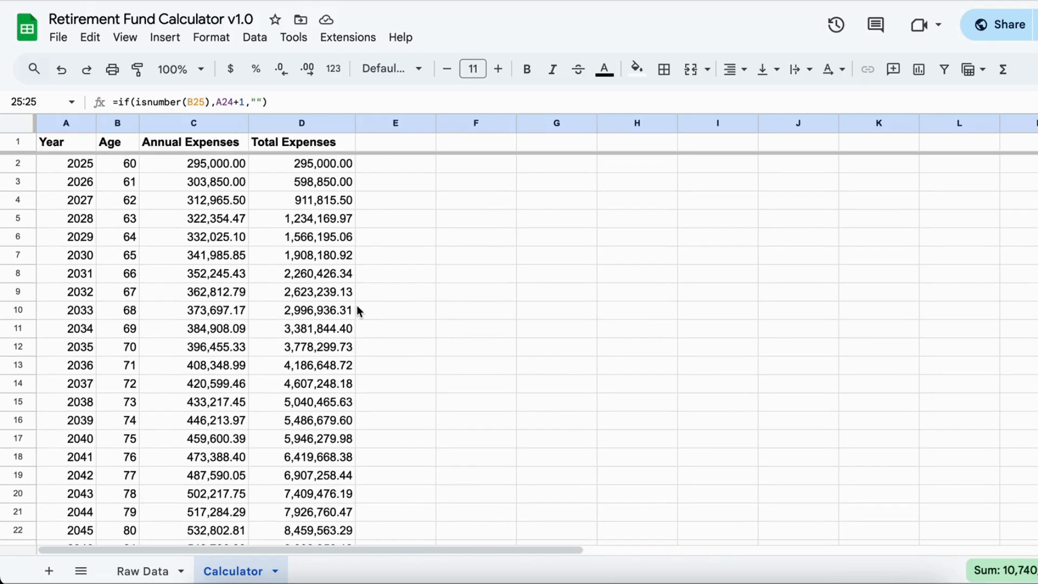
{"action": "left_click", "coordinate": [326, 261]}
{"action": "left_click", "coordinate": [16, 253]}
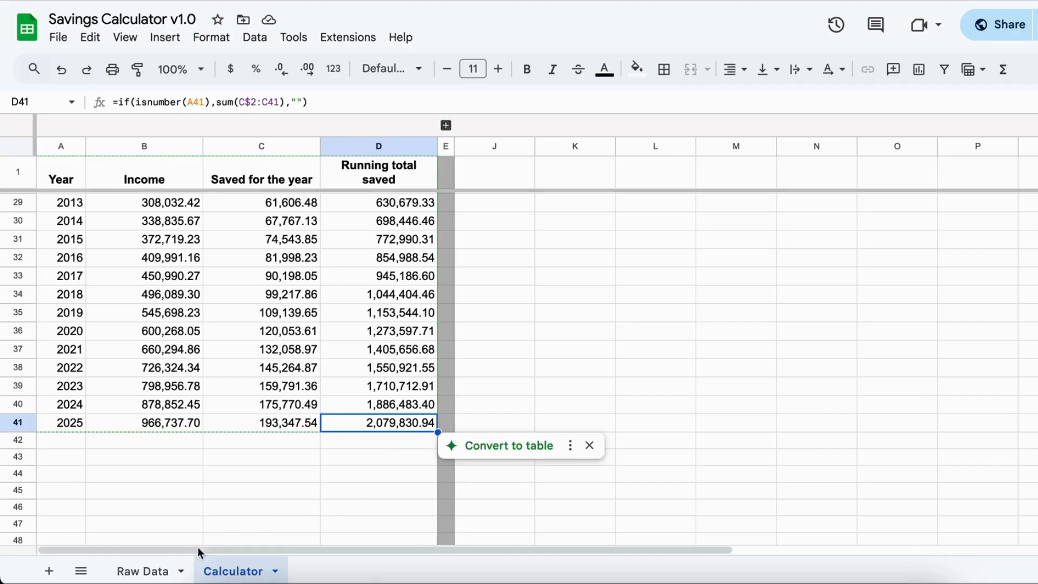
- In the Savings Calculator's Raw Data sheet, set the current investment to 0
{"action": "left_click", "coordinate": [143, 571]}
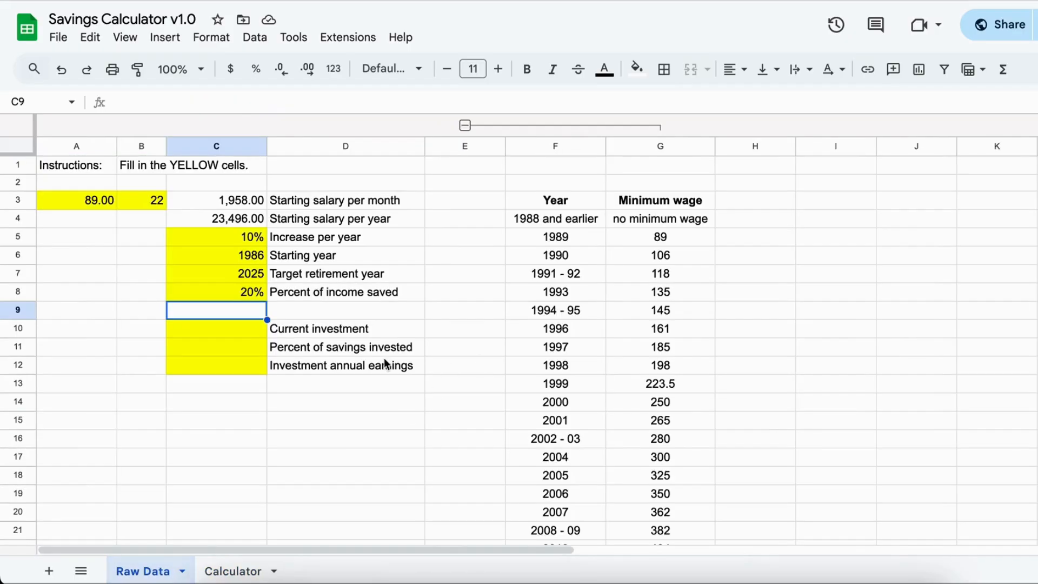
{"action": "left_click", "coordinate": [231, 330]}
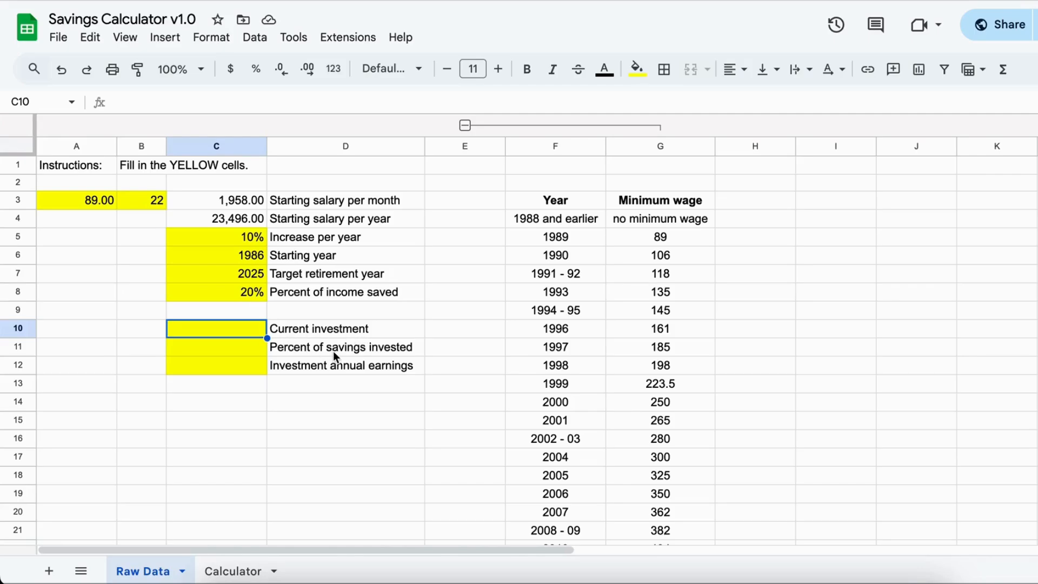
{"action": "type", "text": "0"}
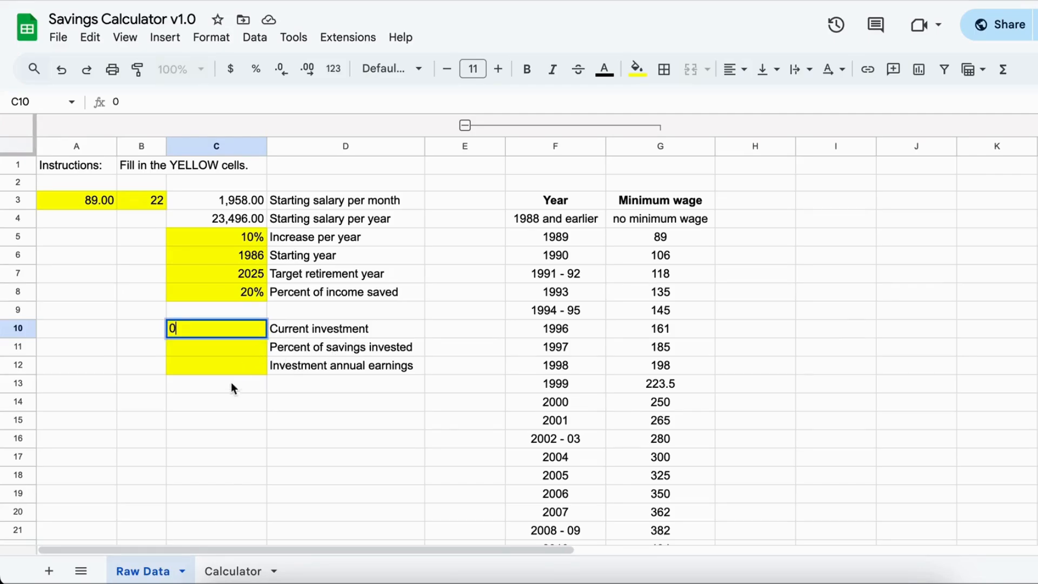
{"action": "left_click", "coordinate": [224, 398]}
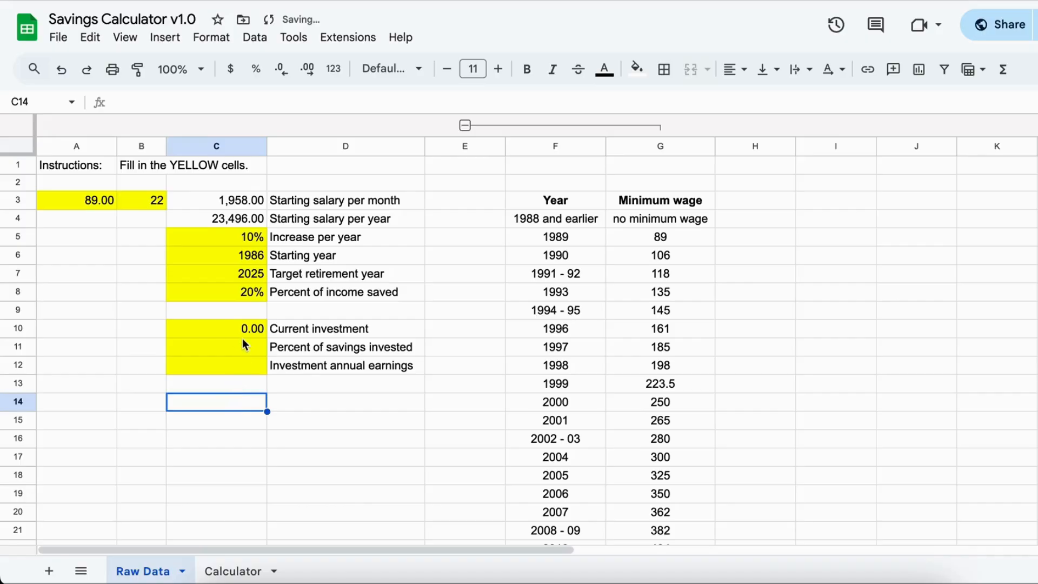
{"action": "left_click", "coordinate": [235, 326]}
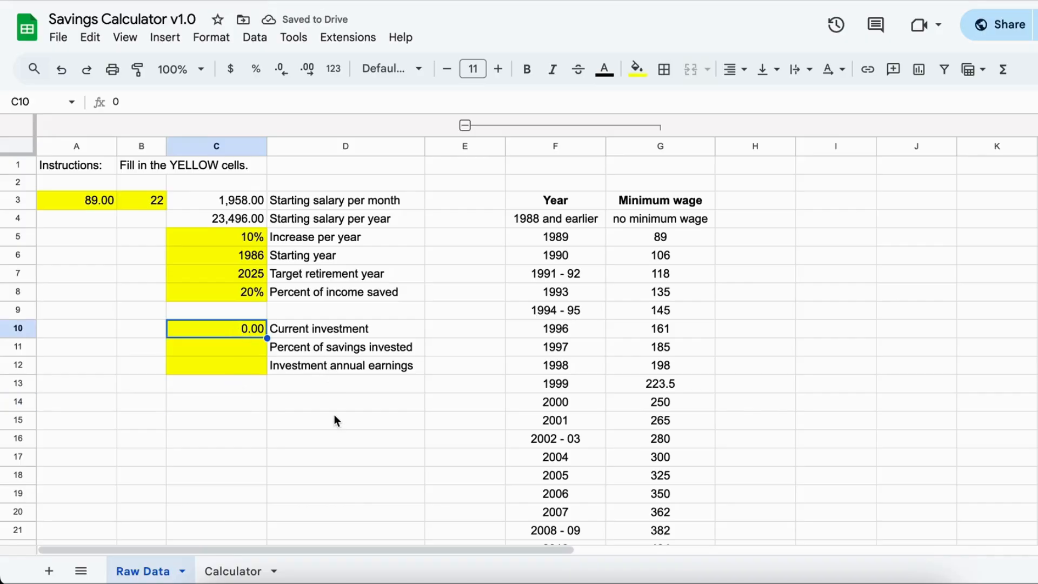
- Set the percent of savings invested to 100%
{"action": "left_click", "coordinate": [223, 353]}
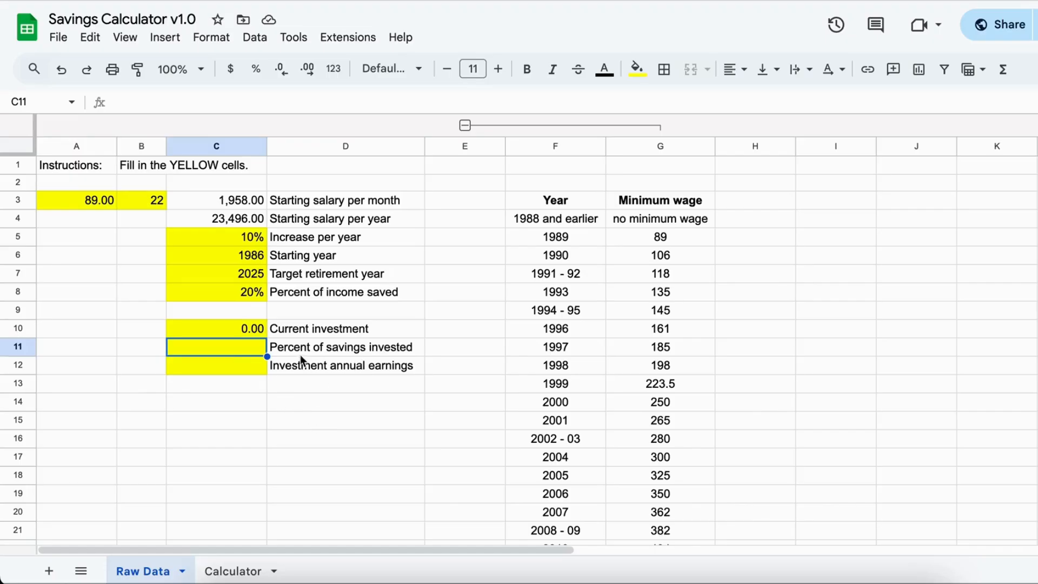
{"action": "left_click", "coordinate": [241, 293]}
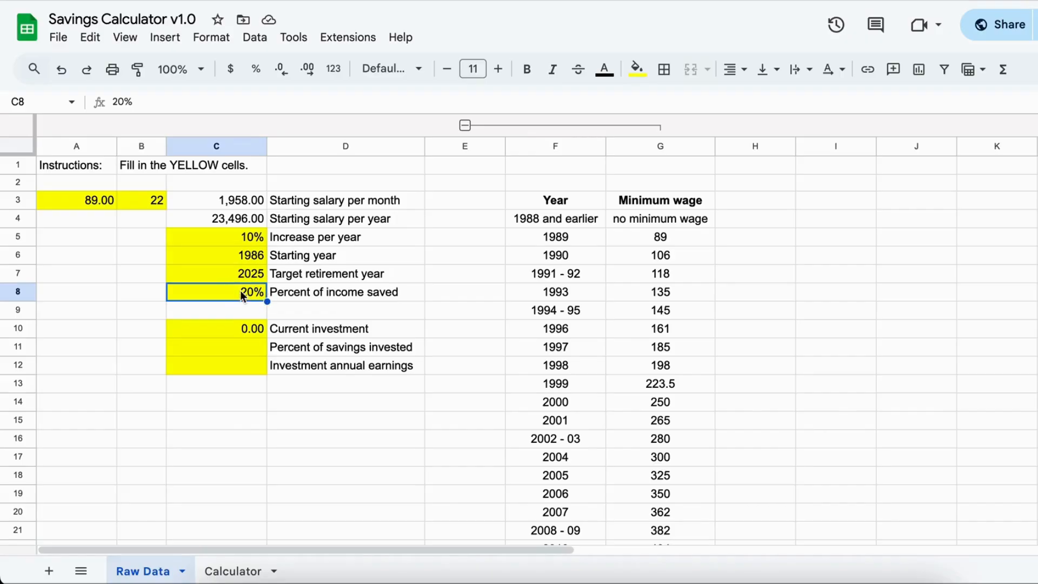
{"action": "left_click", "coordinate": [250, 347]}
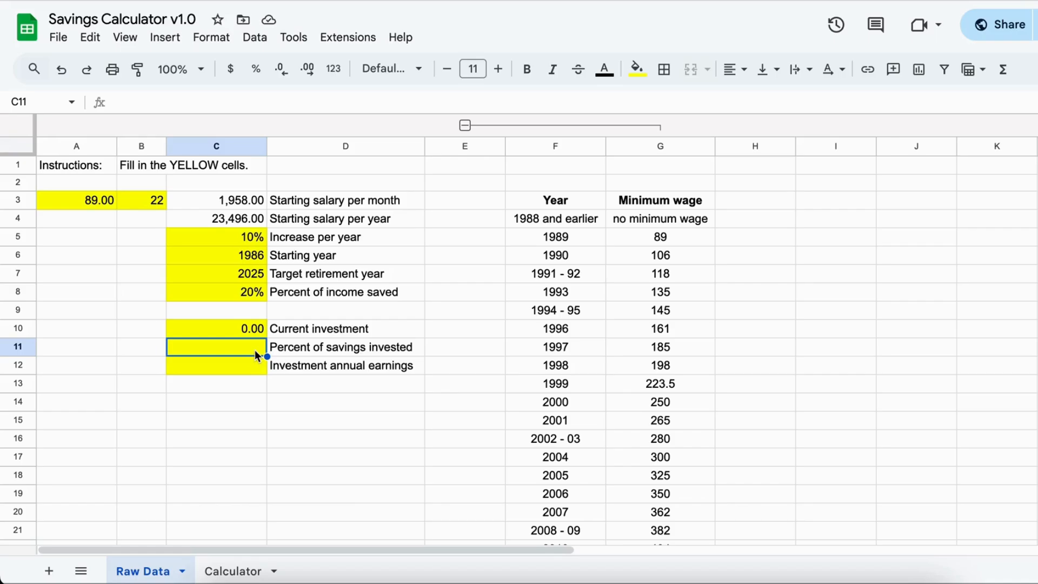
{"action": "type", "text": "100"}
{"action": "key", "text": "Return"}
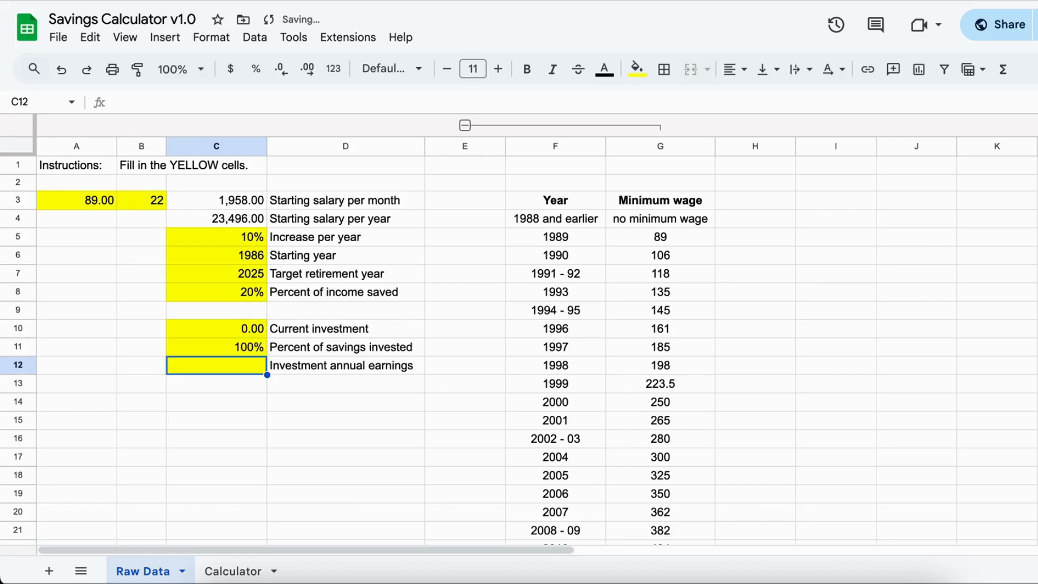
- Review the percent of income saved and percent of savings invested, and set the investment annual earnings to 5%
{"action": "left_click", "coordinate": [242, 292]}
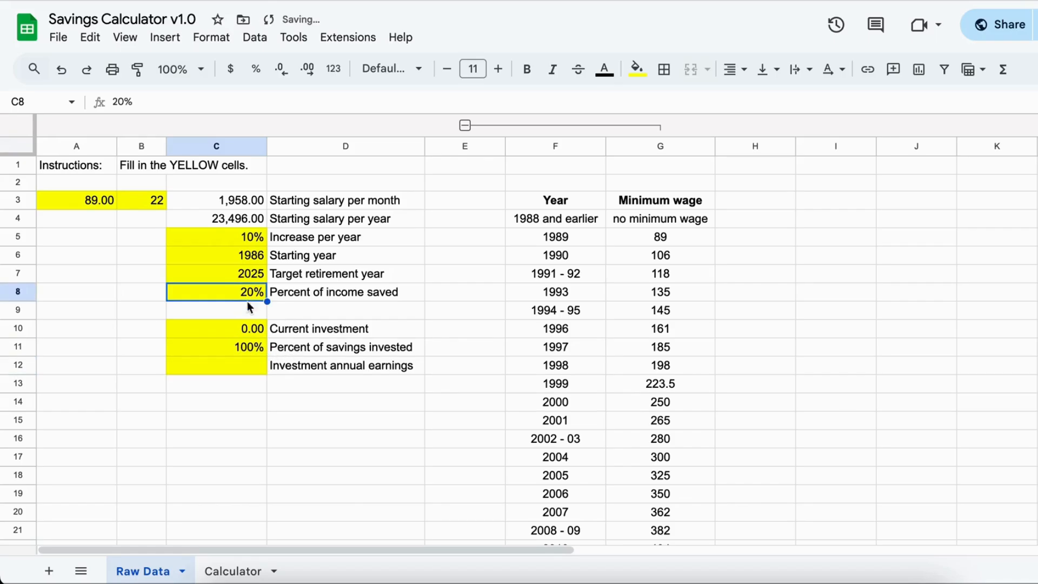
{"action": "left_click", "coordinate": [245, 351]}
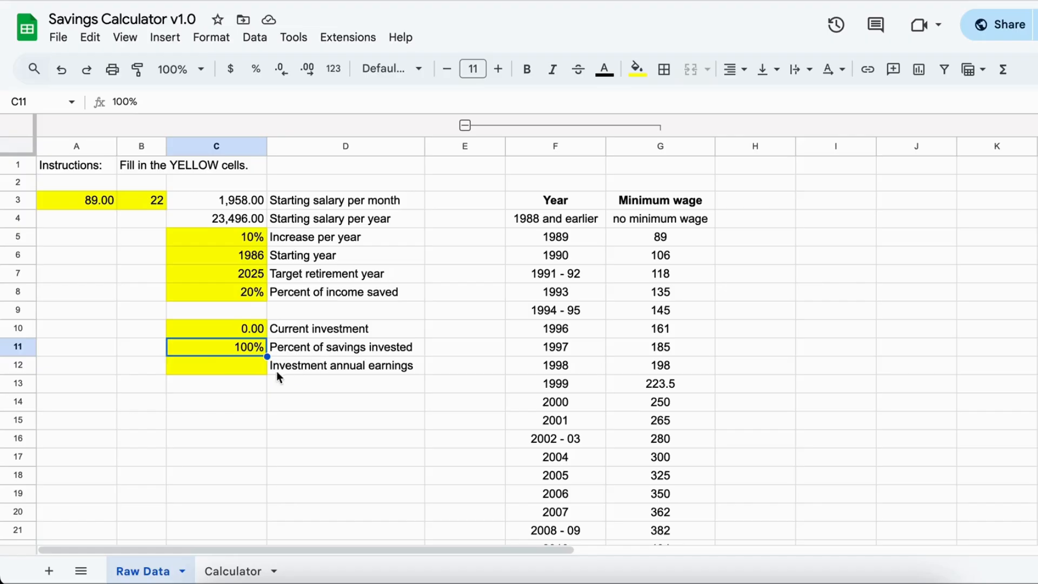
{"action": "left_click", "coordinate": [227, 367]}
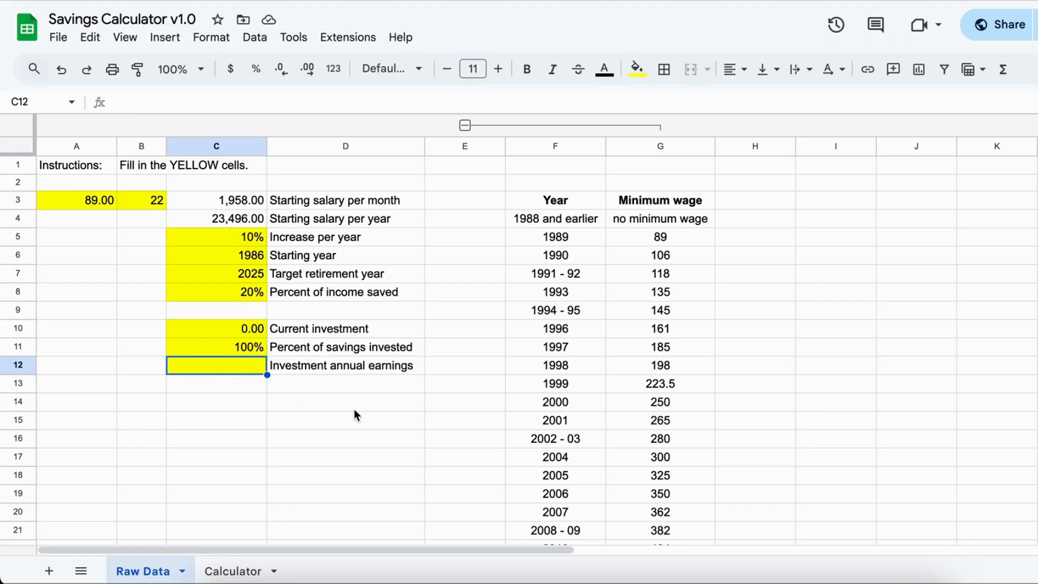
{"action": "type", "text": "5%"}
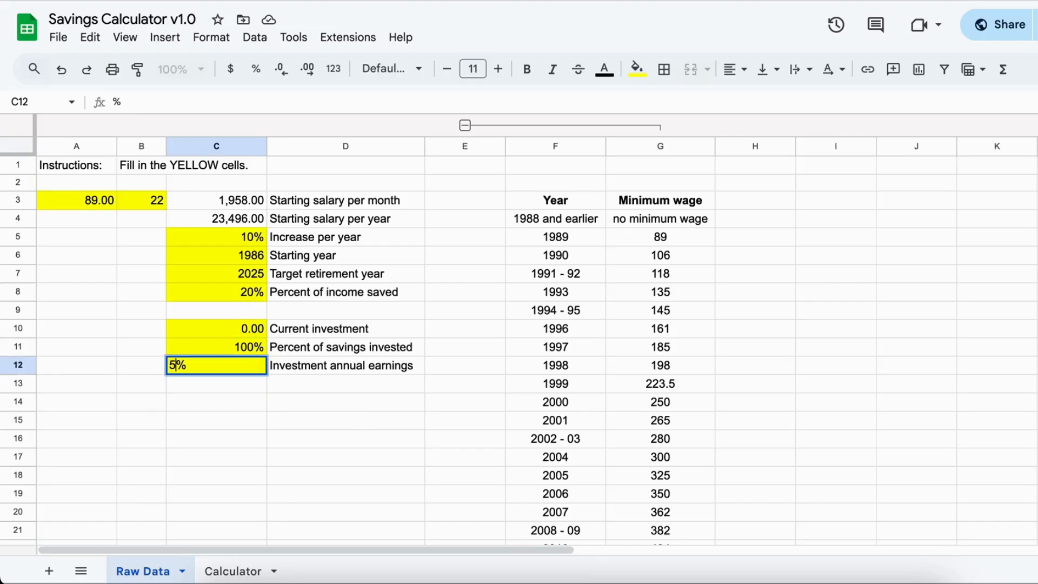
{"action": "left_click", "coordinate": [277, 404]}
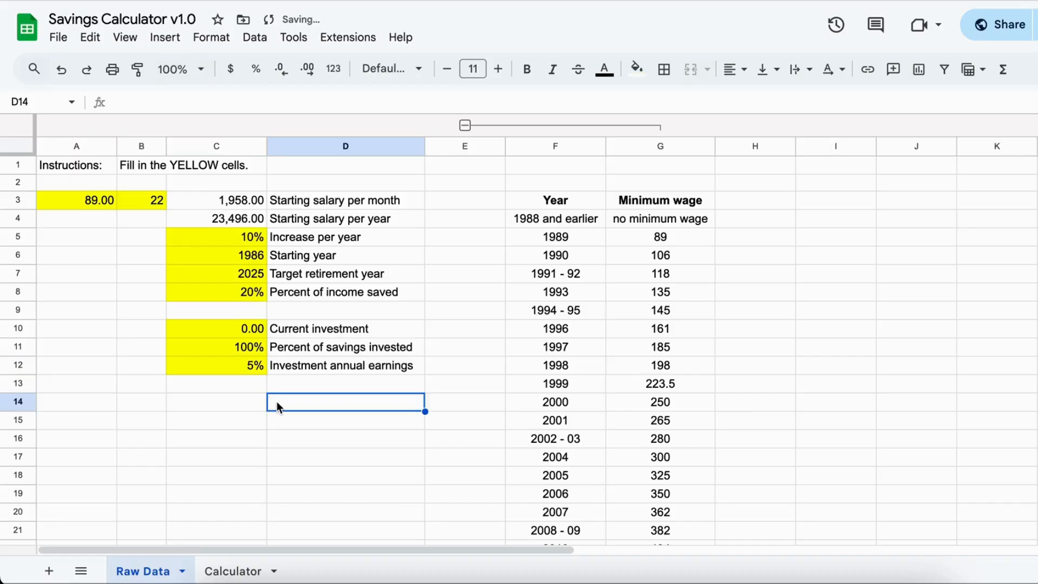
- In the Calculator sheet, expand the collapsed investment columns F to I and view their yearly rows
{"action": "left_click", "coordinate": [236, 570]}
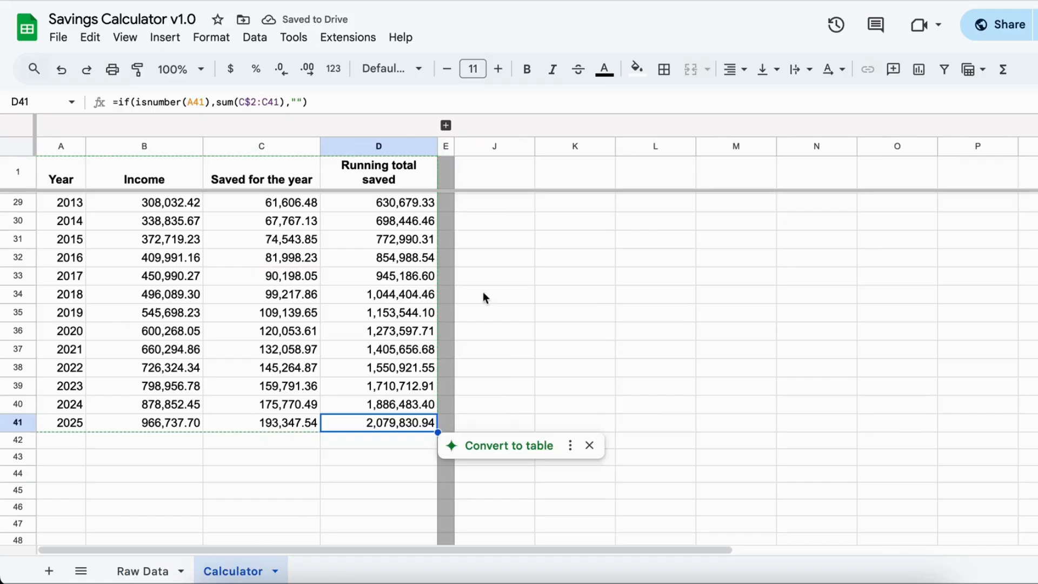
{"action": "left_click", "coordinate": [446, 126]}
{"action": "scroll", "coordinate": [809, 325], "scroll_direction": "up", "scroll_amount": 1}
{"action": "scroll", "coordinate": [808, 319], "scroll_direction": "up", "scroll_amount": 1}
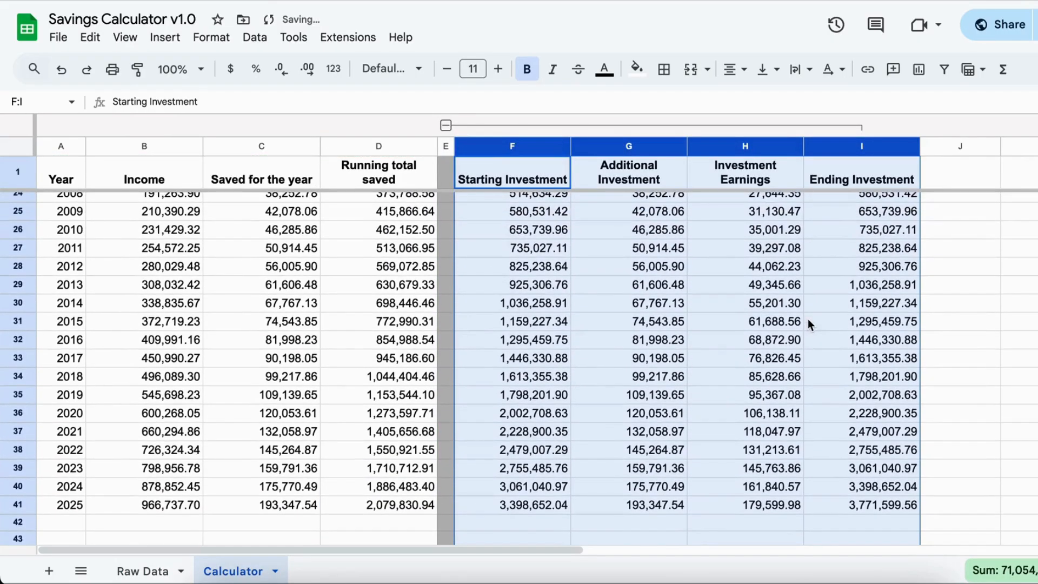
{"action": "scroll", "coordinate": [808, 319], "scroll_direction": "up", "scroll_amount": 7}
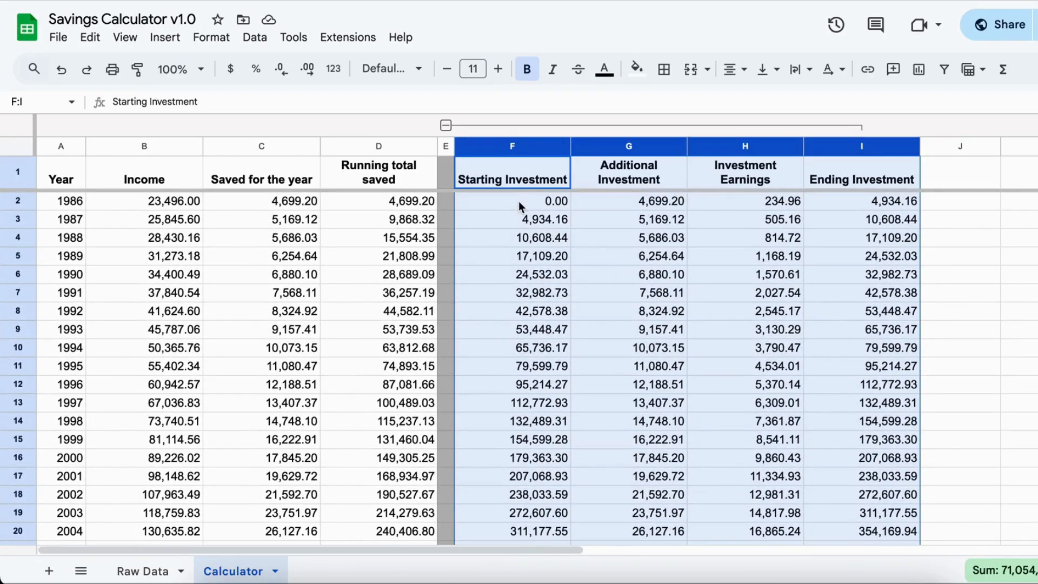
{"action": "scroll", "coordinate": [773, 364], "scroll_direction": "down", "scroll_amount": 1}
{"action": "scroll", "coordinate": [773, 365], "scroll_direction": "up", "scroll_amount": 1}
- Examine how the starting investment, additional investment, investment earnings and ending investment are calculated in the 1986 and 1987 rows
{"action": "left_click", "coordinate": [549, 203]}
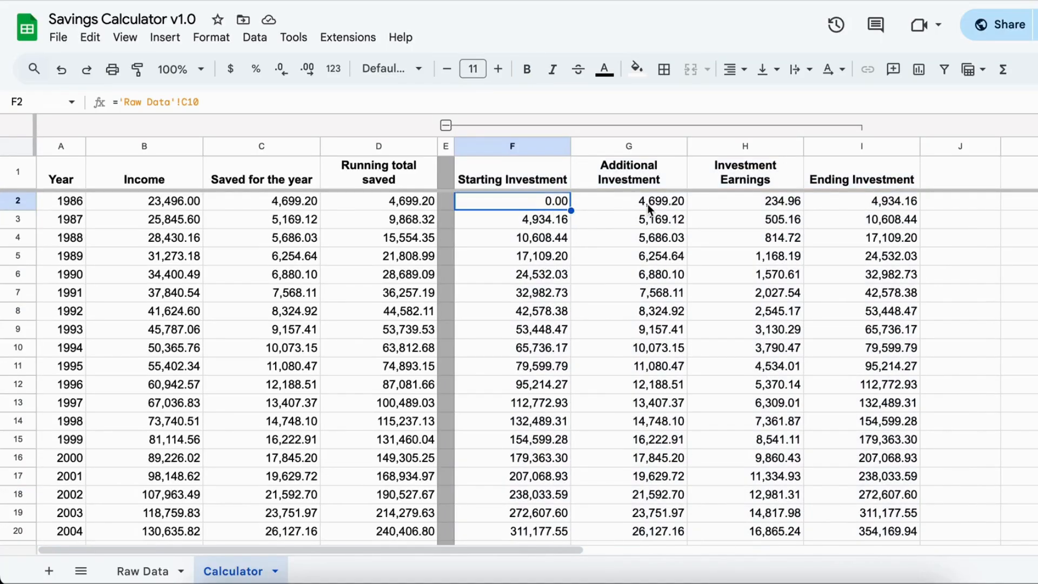
{"action": "left_click", "coordinate": [358, 206]}
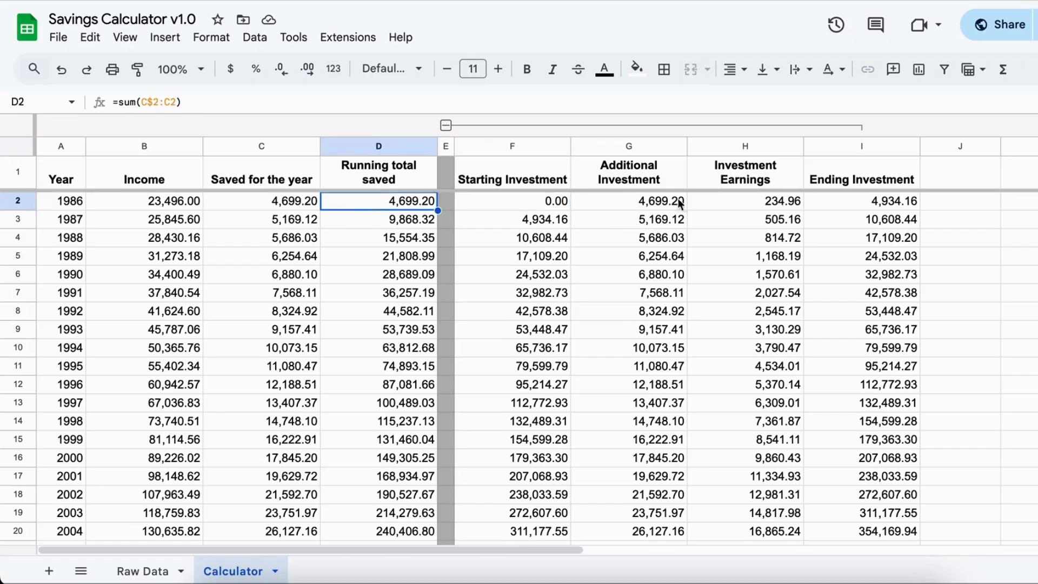
{"action": "left_click", "coordinate": [676, 204]}
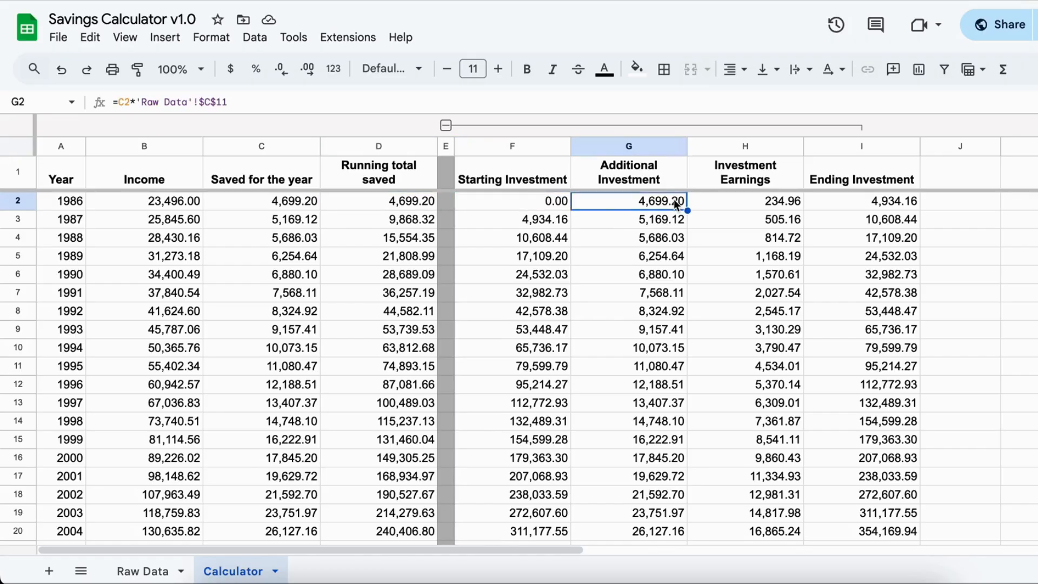
{"action": "left_click", "coordinate": [768, 207]}
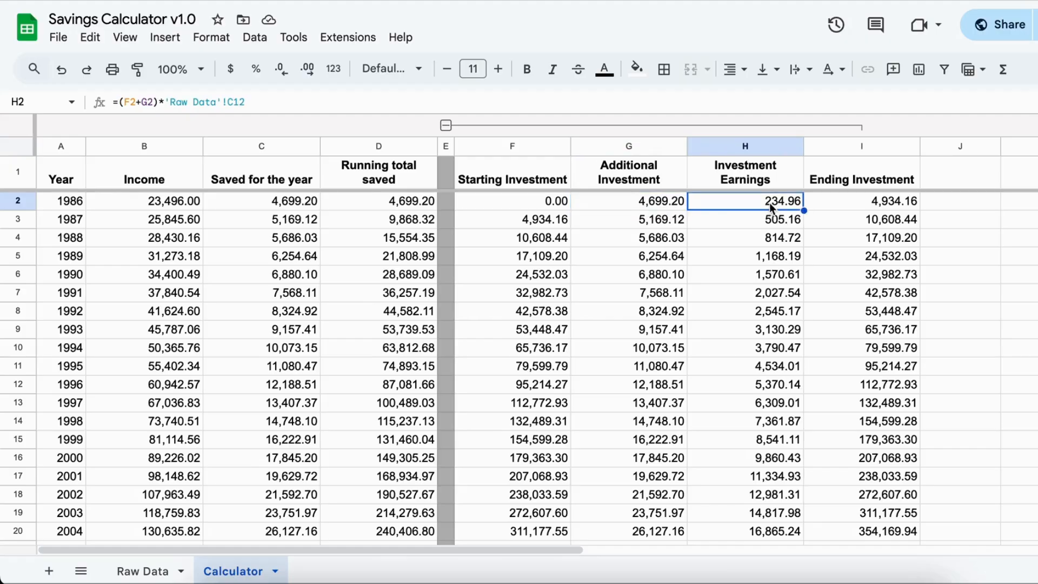
{"action": "left_click", "coordinate": [884, 202]}
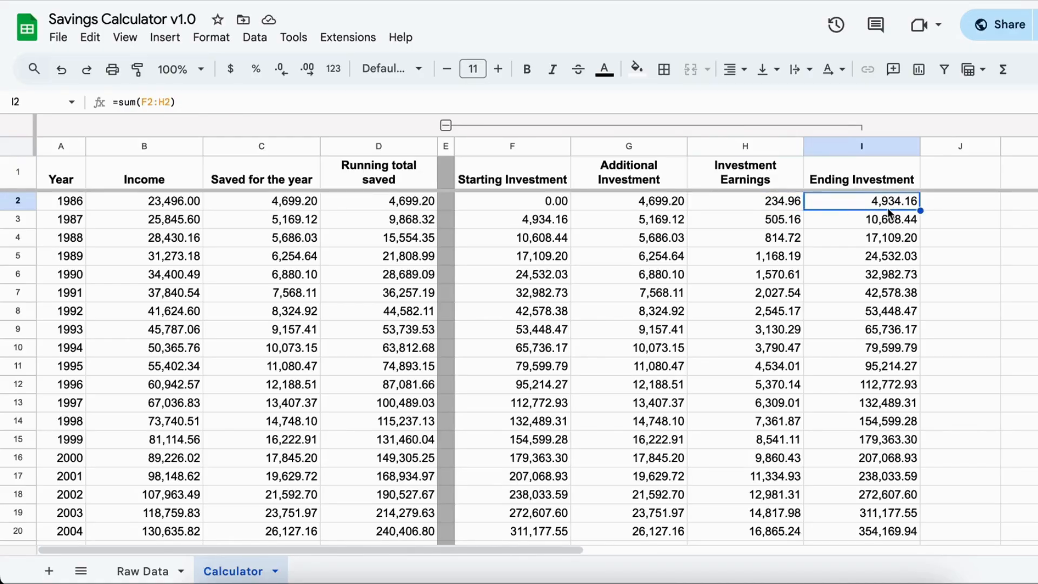
{"action": "left_click", "coordinate": [534, 222]}
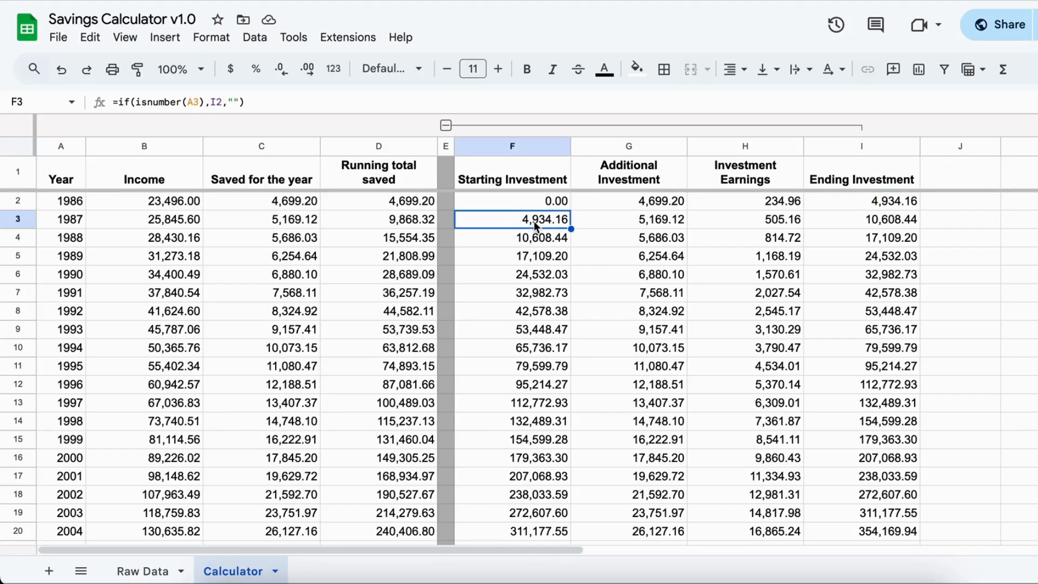
{"action": "left_click", "coordinate": [631, 222]}
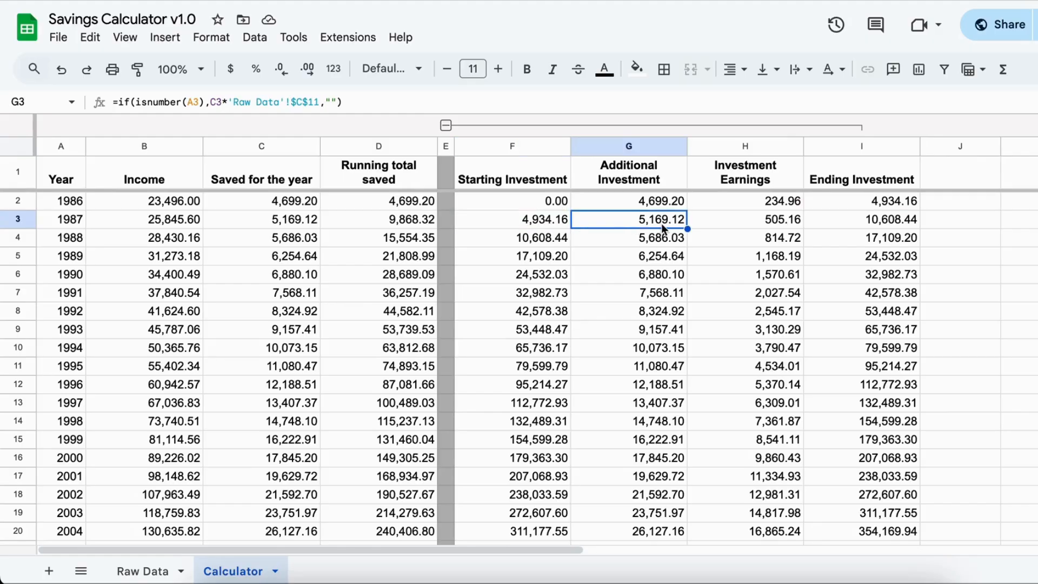
{"action": "left_click", "coordinate": [785, 223]}
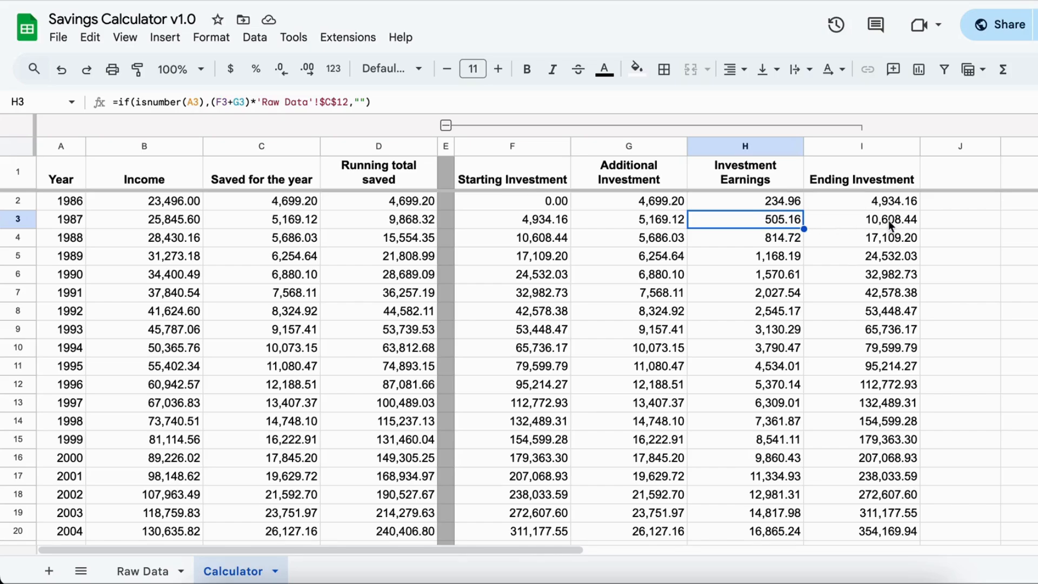
- Compare the 2025 running total saved and ending investment with the Retirement Fund Calculator's total expenses, selecting the 2035 row there
{"action": "scroll", "coordinate": [865, 378], "scroll_direction": "down", "scroll_amount": 10}
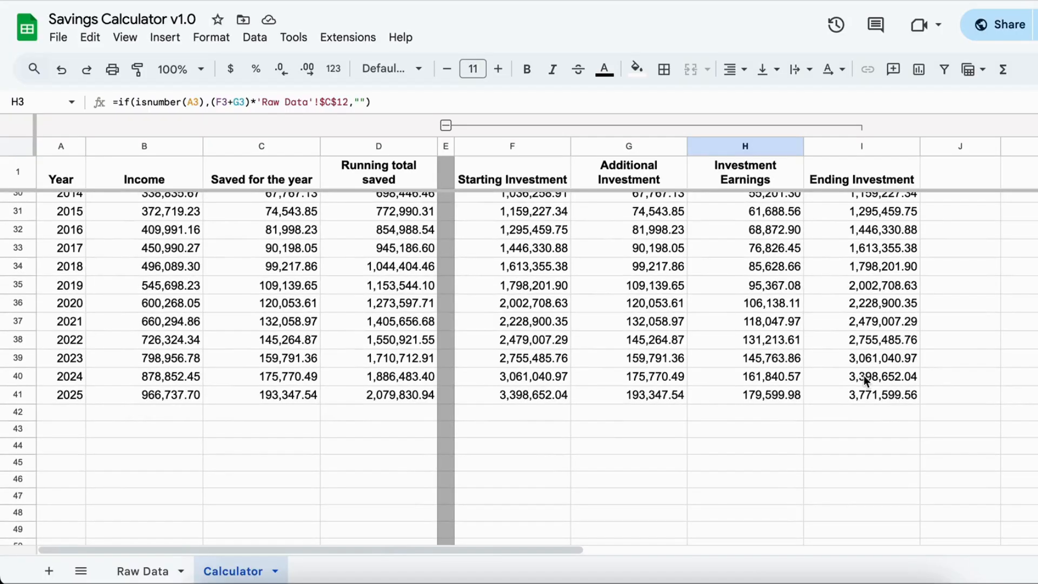
{"action": "left_click", "coordinate": [399, 396]}
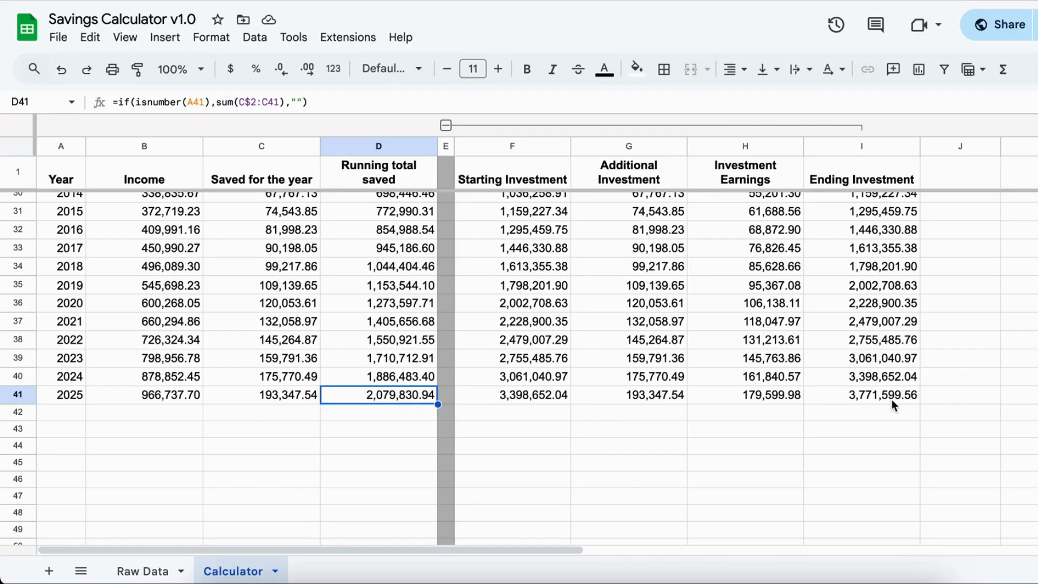
{"action": "left_click", "coordinate": [878, 403]}
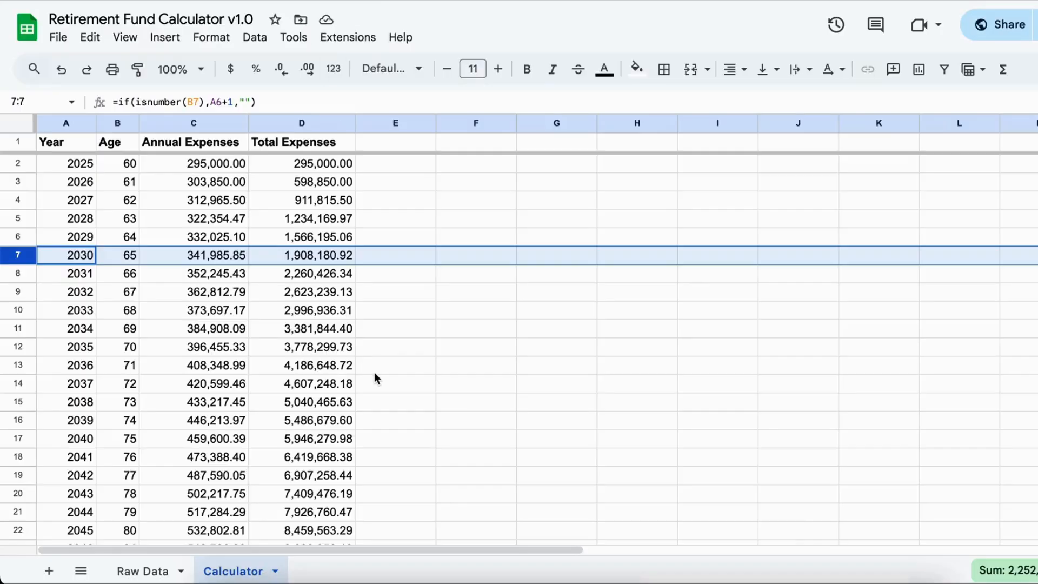
{"action": "left_click", "coordinate": [317, 348]}
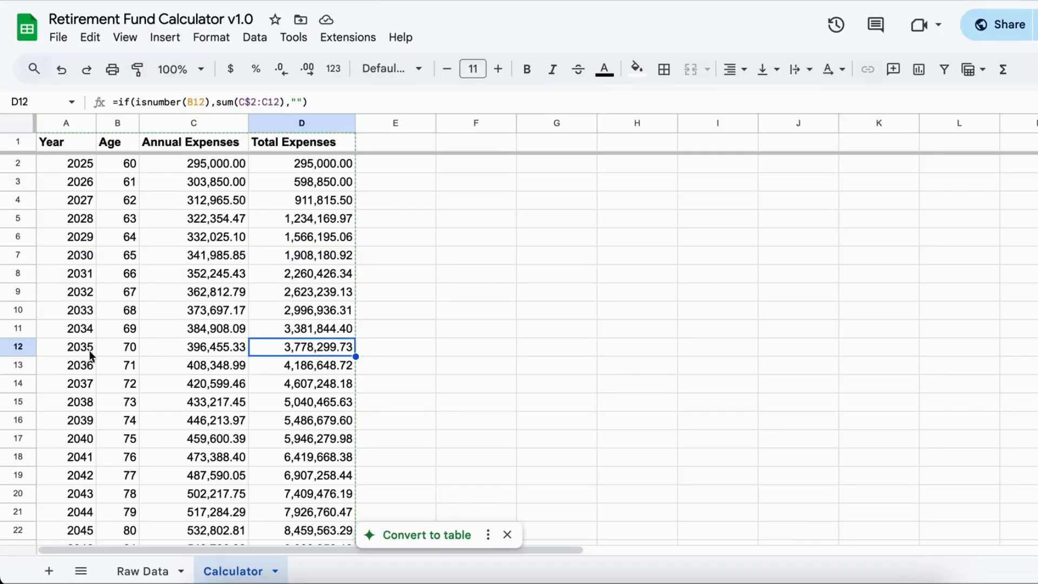
{"action": "left_click", "coordinate": [12, 347]}
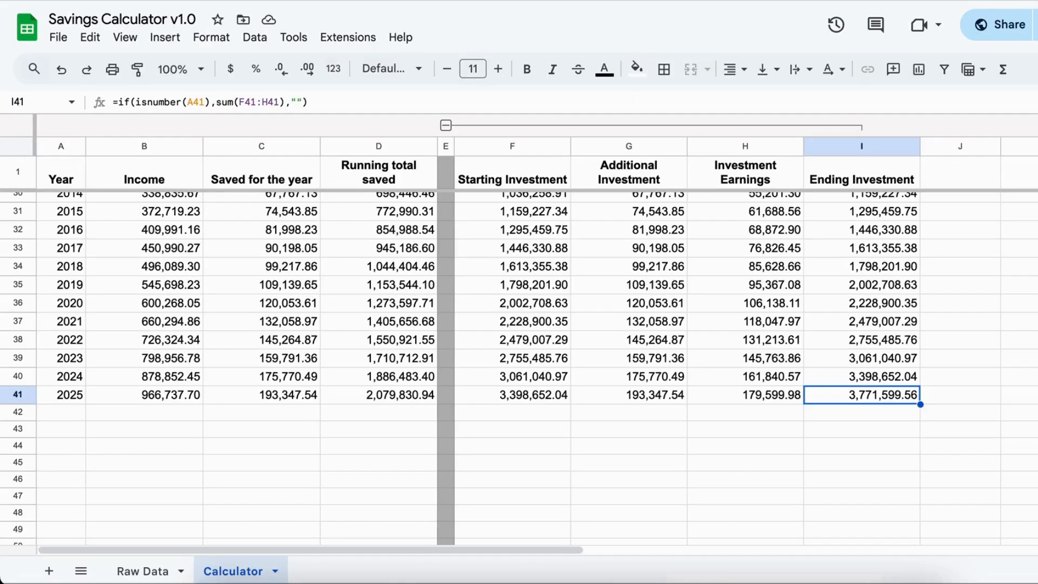
- In the Savings Calculator's Raw Data sheet, set the starting year to 2025
{"action": "left_click", "coordinate": [152, 572]}
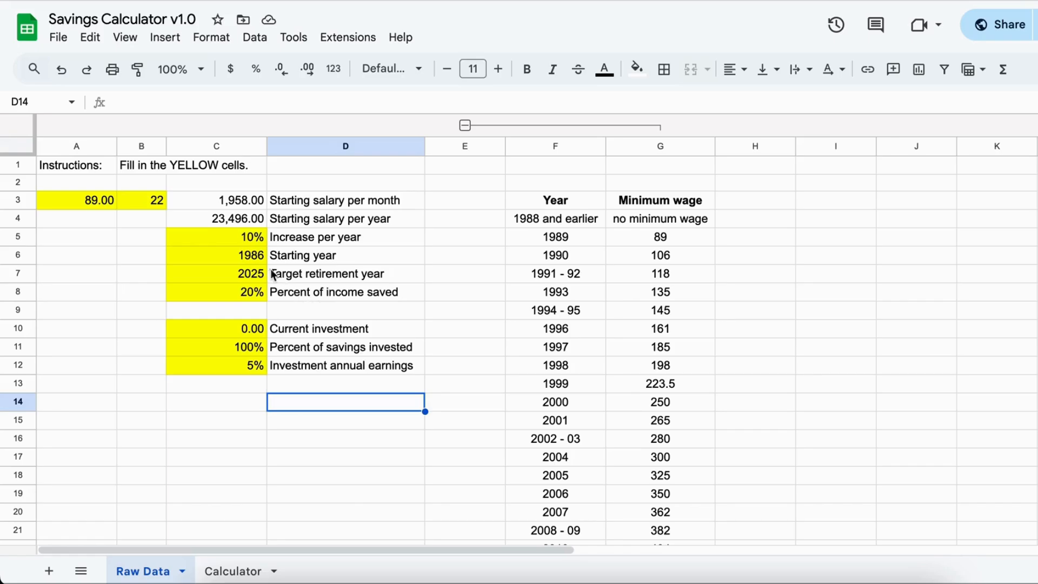
{"action": "left_click", "coordinate": [240, 256]}
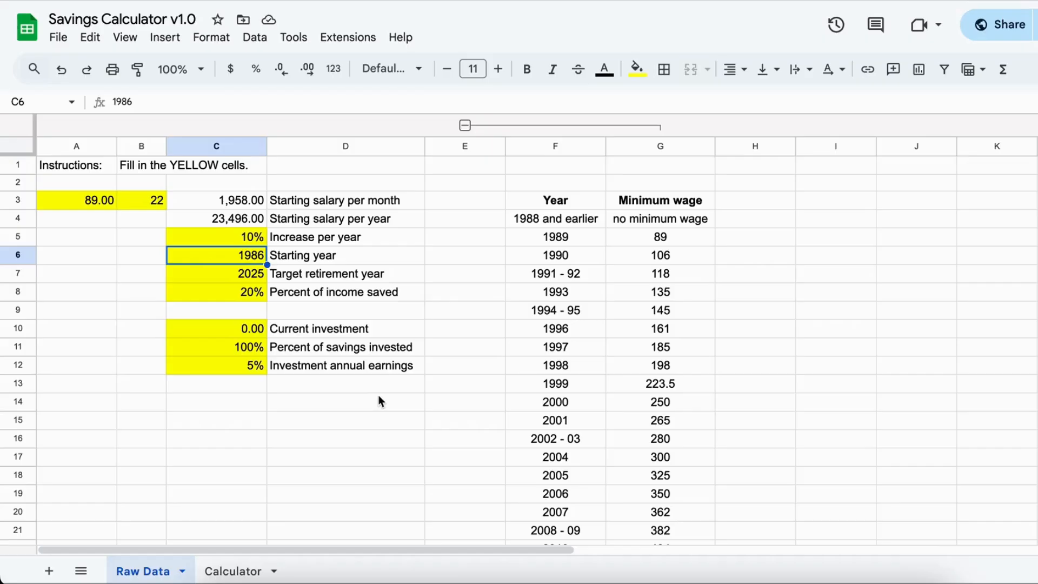
{"action": "type", "text": "2025"}
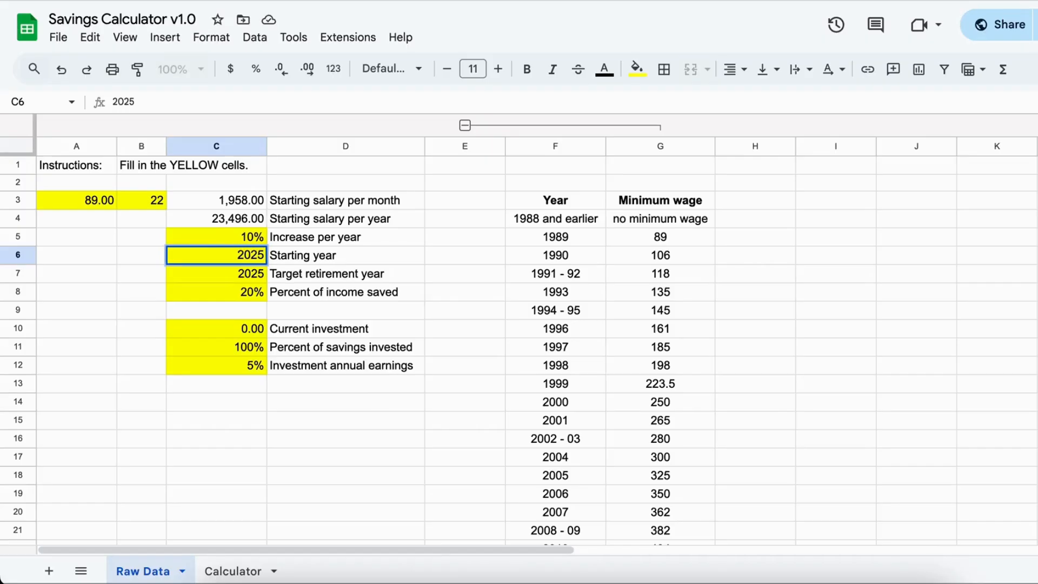
- Set the target retirement year to 2054
{"action": "left_click", "coordinate": [231, 278]}
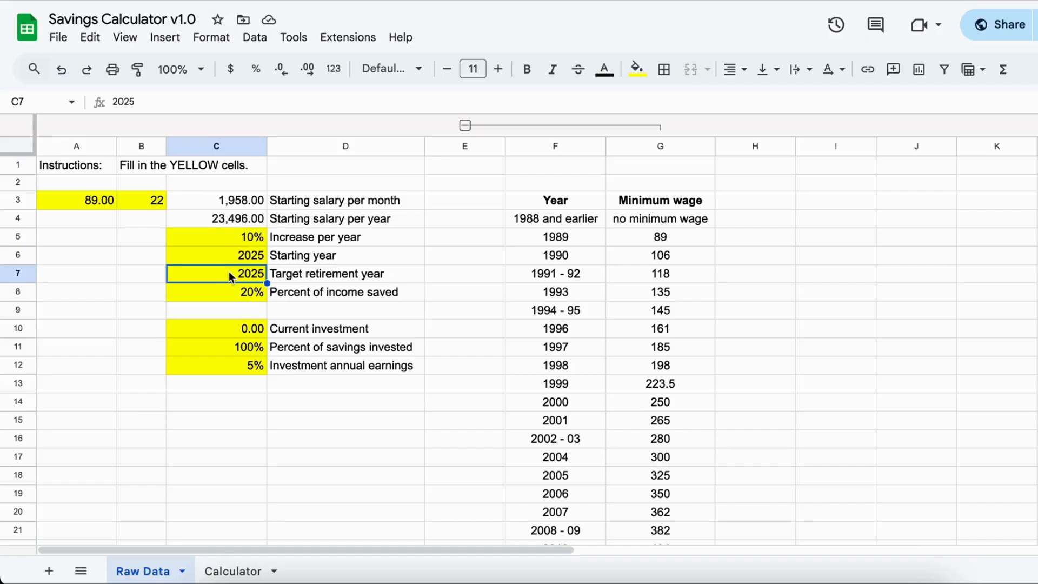
{"action": "type", "text": "20"}
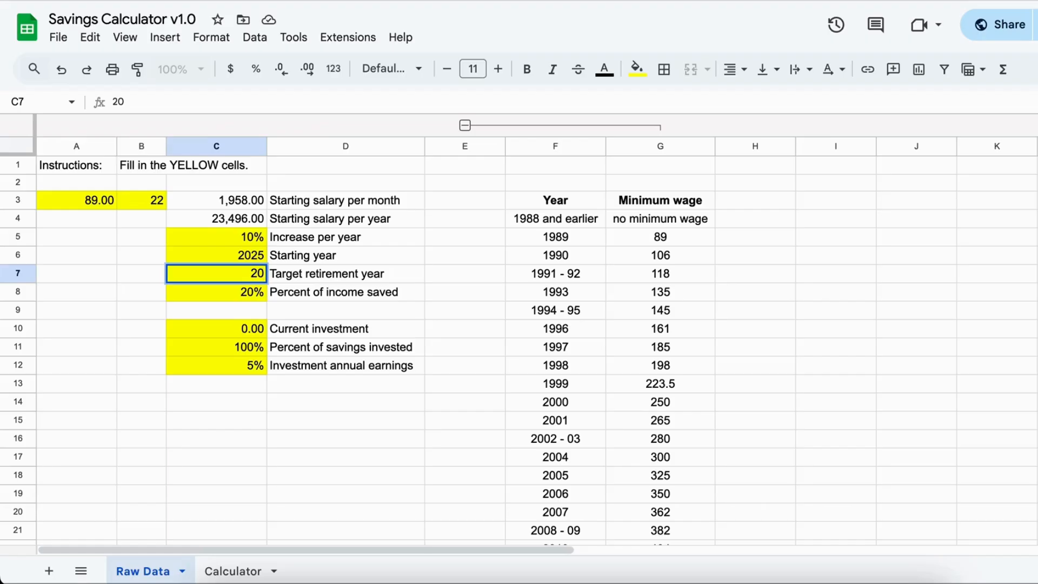
{"action": "type", "text": "54"}
{"action": "left_click", "coordinate": [102, 312]}
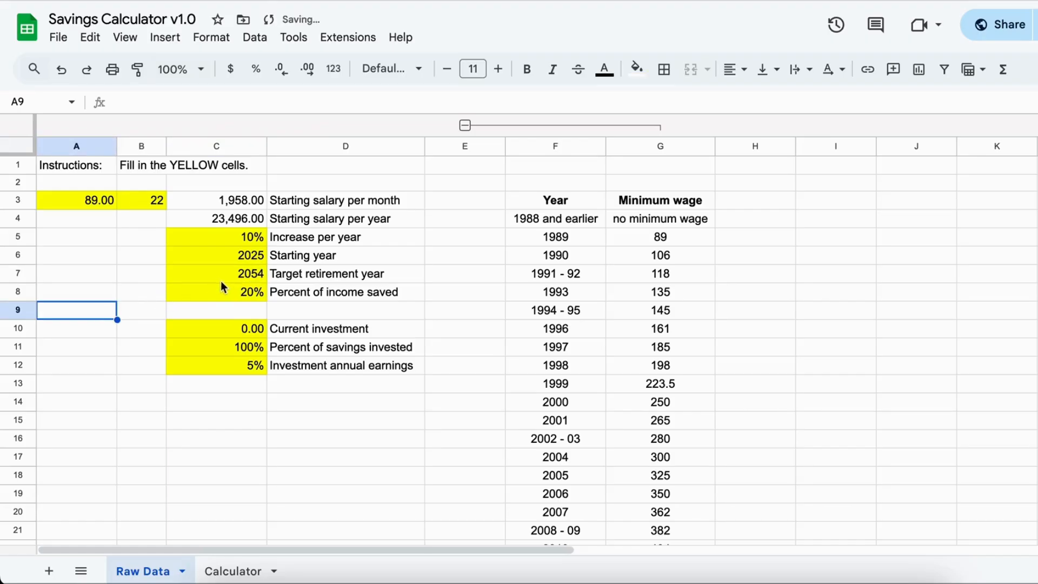
- Check the 2024 - 25 minimum wage in the reference table and set the daily starting wage in cell A3 to 700
{"action": "left_click", "coordinate": [92, 201]}
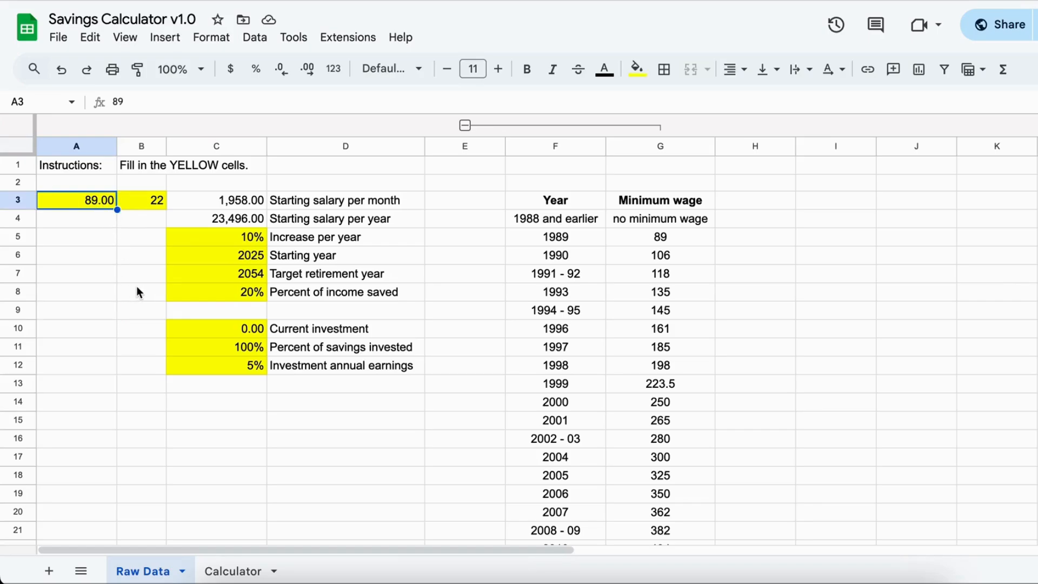
{"action": "scroll", "coordinate": [696, 447], "scroll_direction": "down", "scroll_amount": 5}
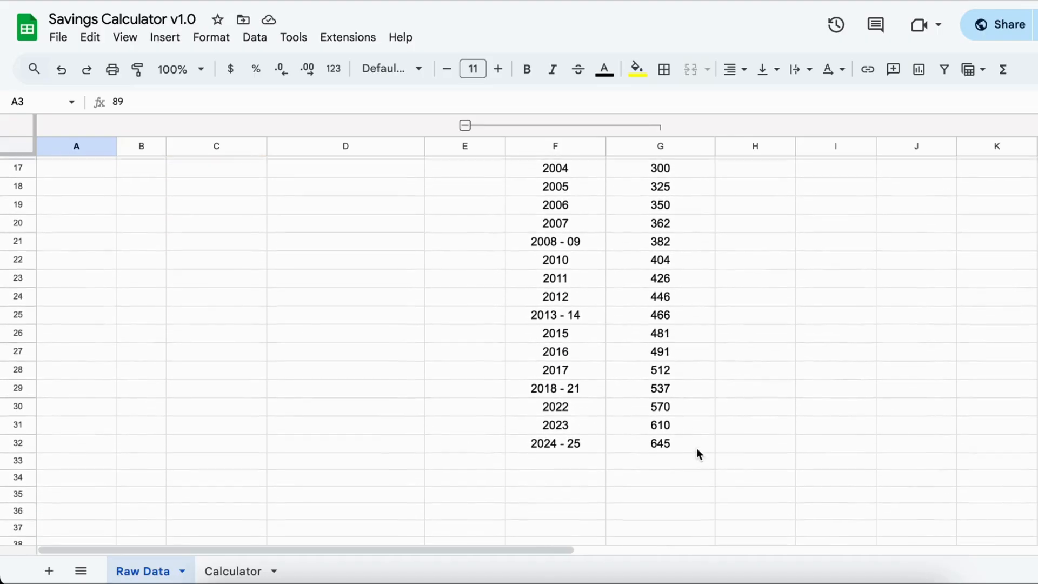
{"action": "left_click", "coordinate": [679, 439]}
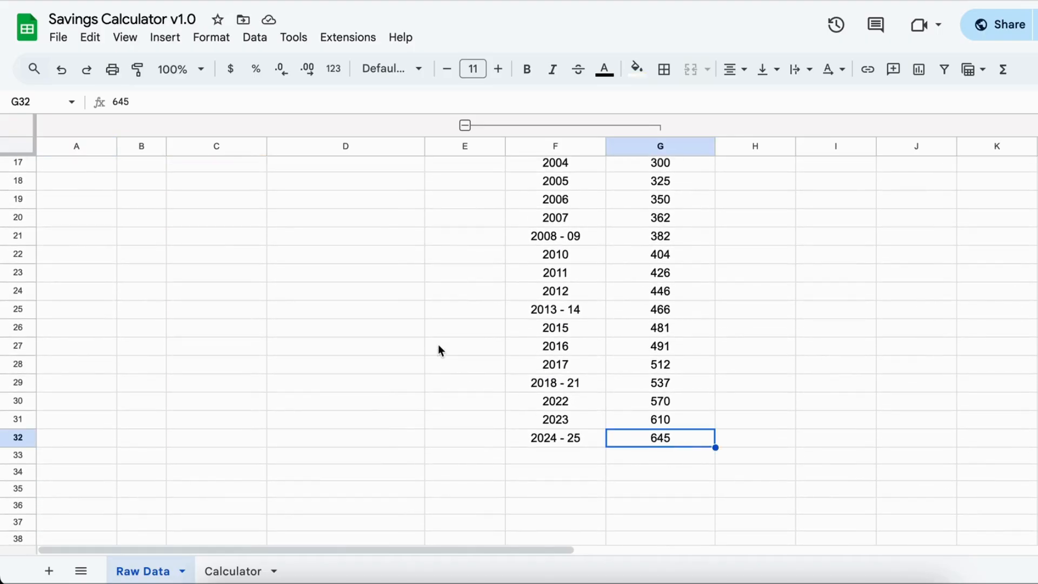
{"action": "scroll", "coordinate": [438, 345], "scroll_direction": "up", "scroll_amount": 5}
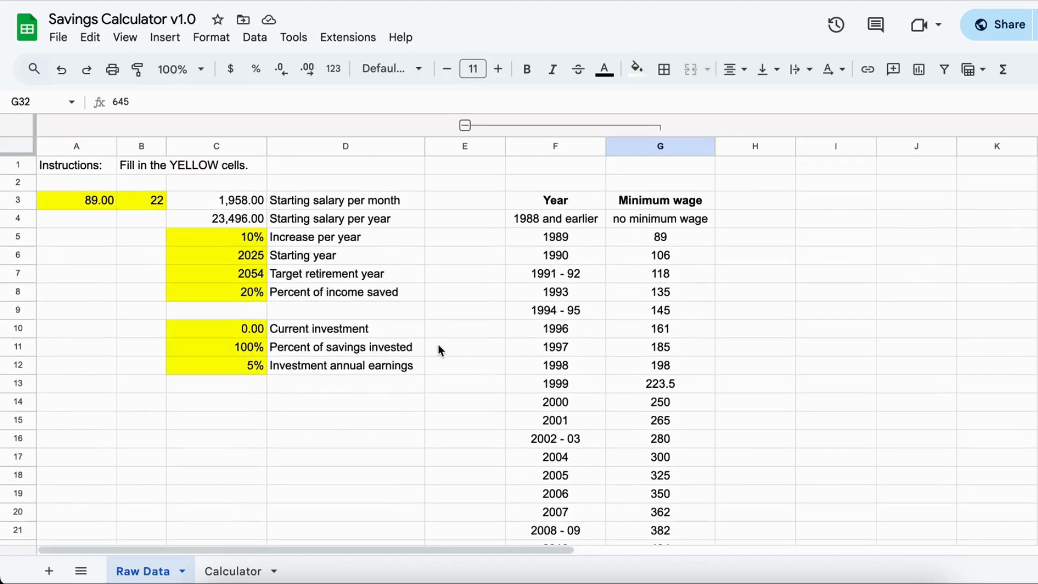
{"action": "left_click", "coordinate": [96, 201]}
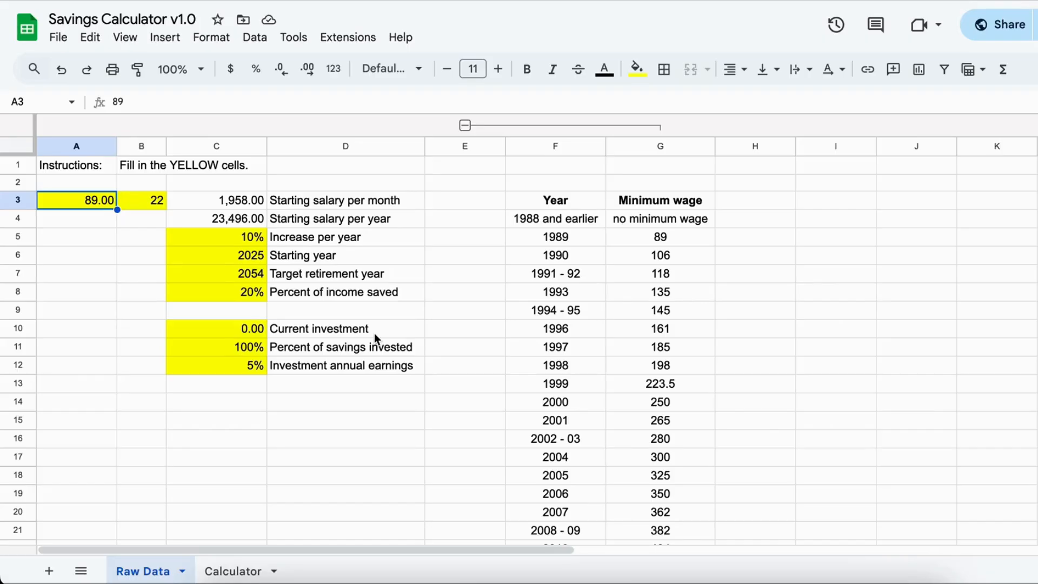
{"action": "type", "text": "700"}
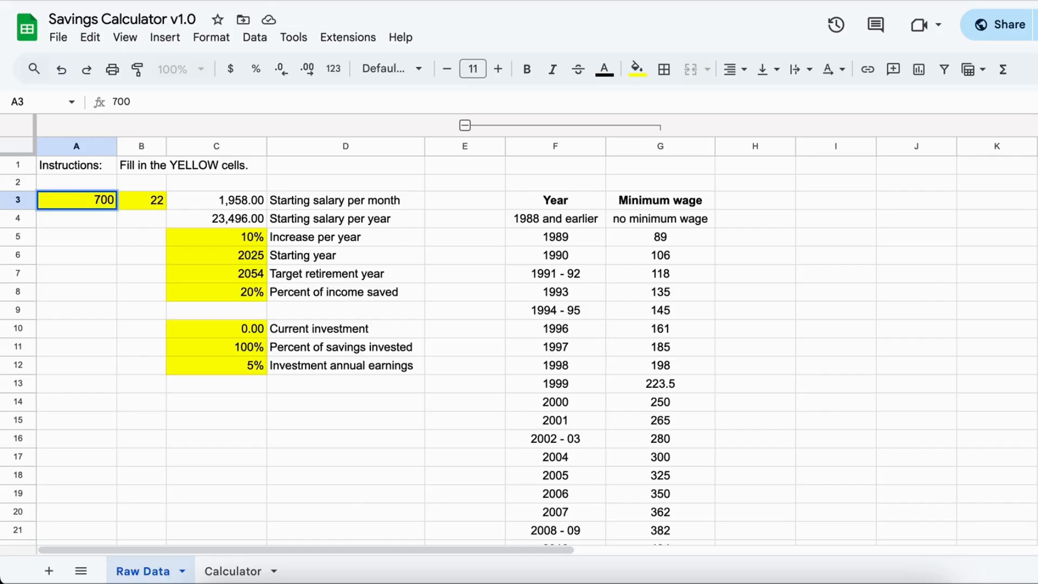
{"action": "key", "text": "Return"}
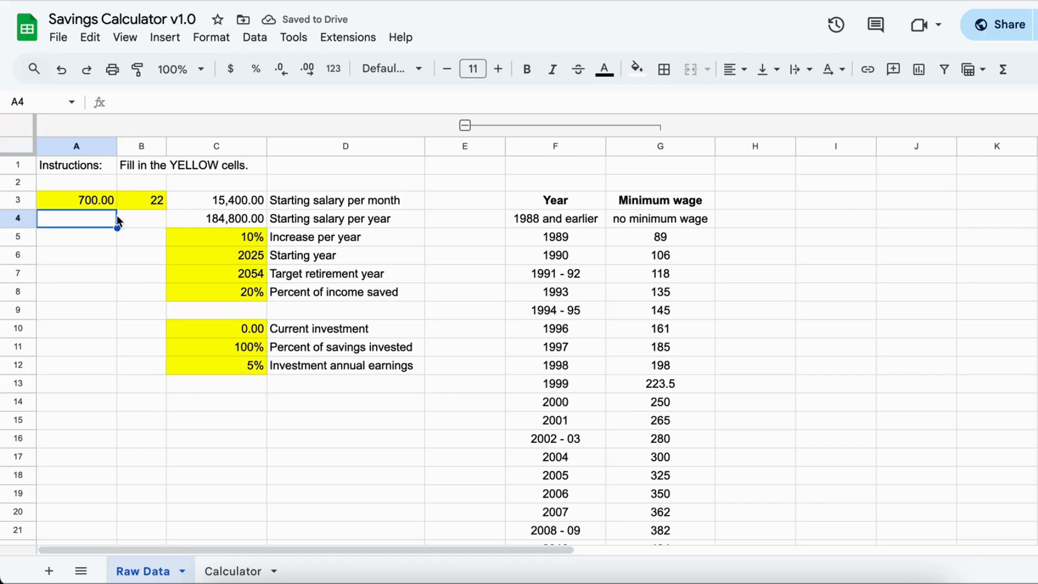
{"action": "left_click", "coordinate": [227, 299]}
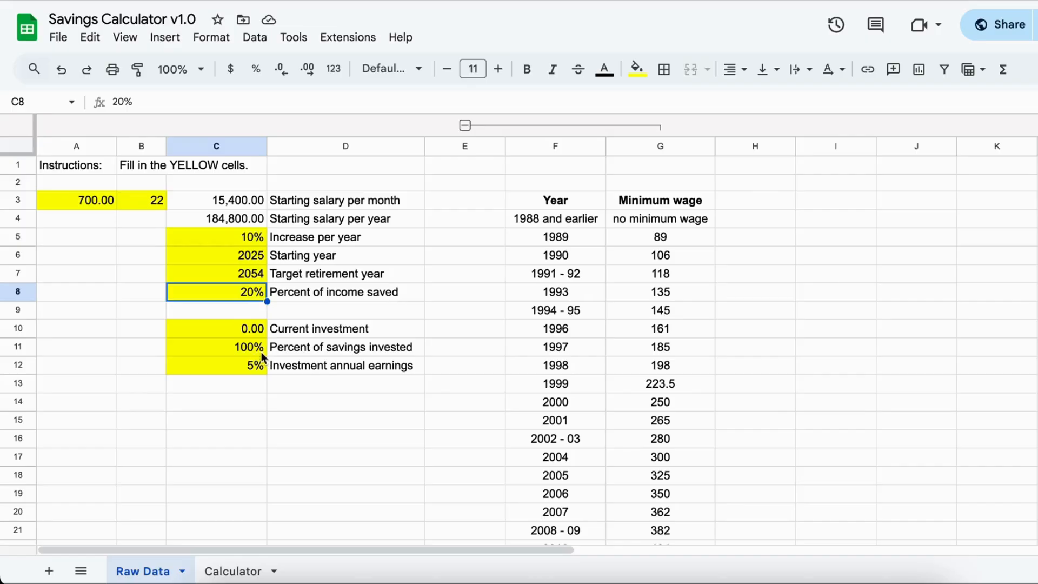
- Review the percent of savings invested, percent of income saved and investment annual earnings in the Raw Data sheet
{"action": "left_click", "coordinate": [245, 349]}
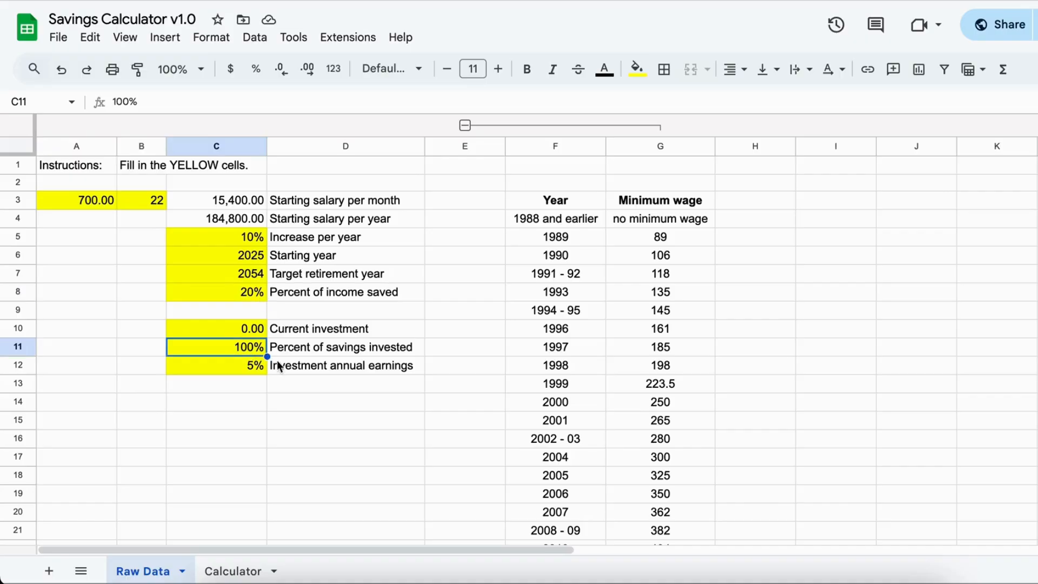
{"action": "left_click", "coordinate": [248, 290]}
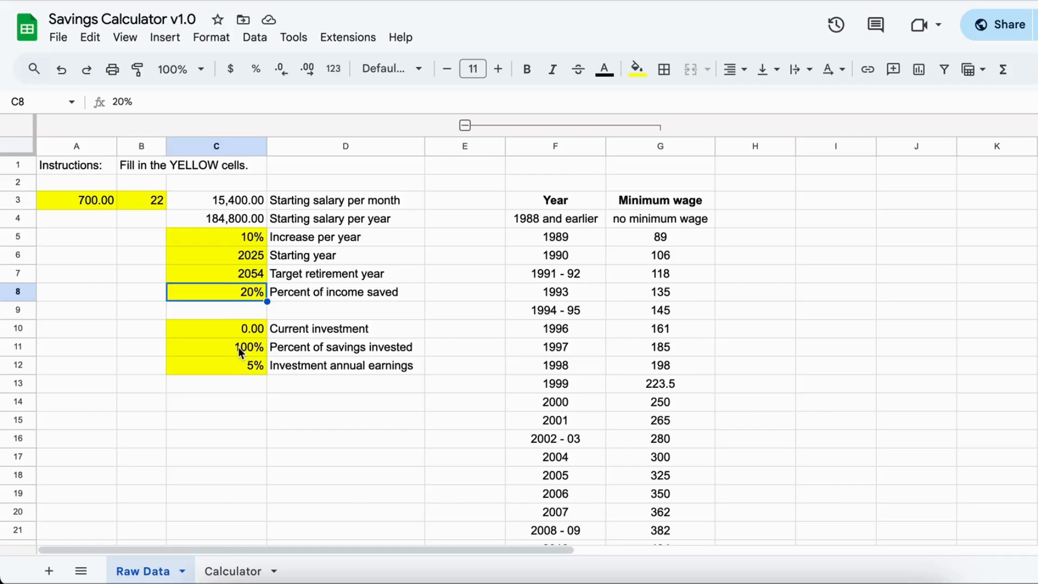
{"action": "left_click", "coordinate": [247, 369]}
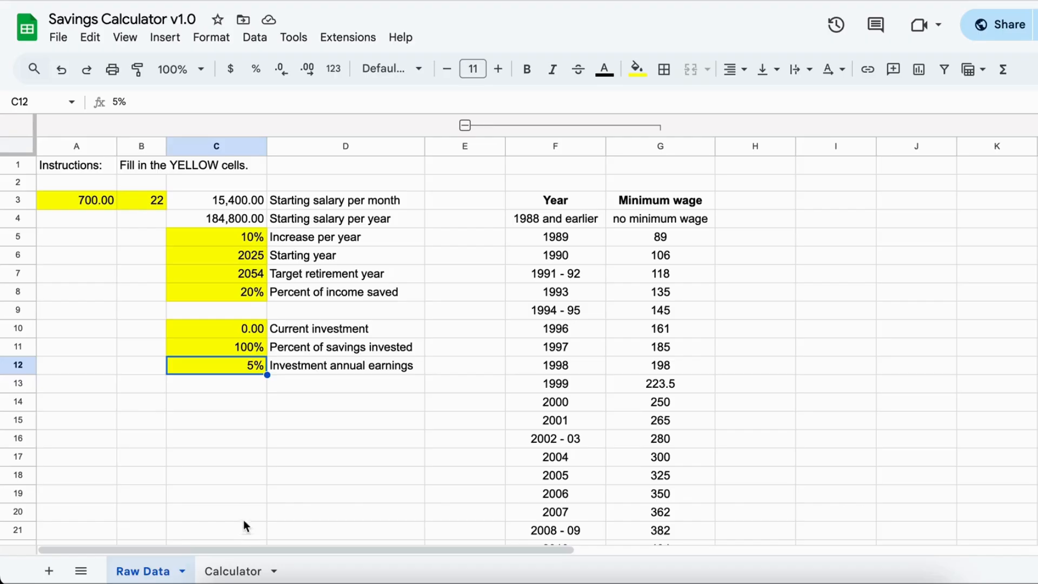
- Examine the Calculator sheet's yearly projection from 2025 to 2054, including the 2054 running total saved and ending investment
{"action": "left_click", "coordinate": [236, 571]}
{"action": "scroll", "coordinate": [353, 340], "scroll_direction": "up", "scroll_amount": 10}
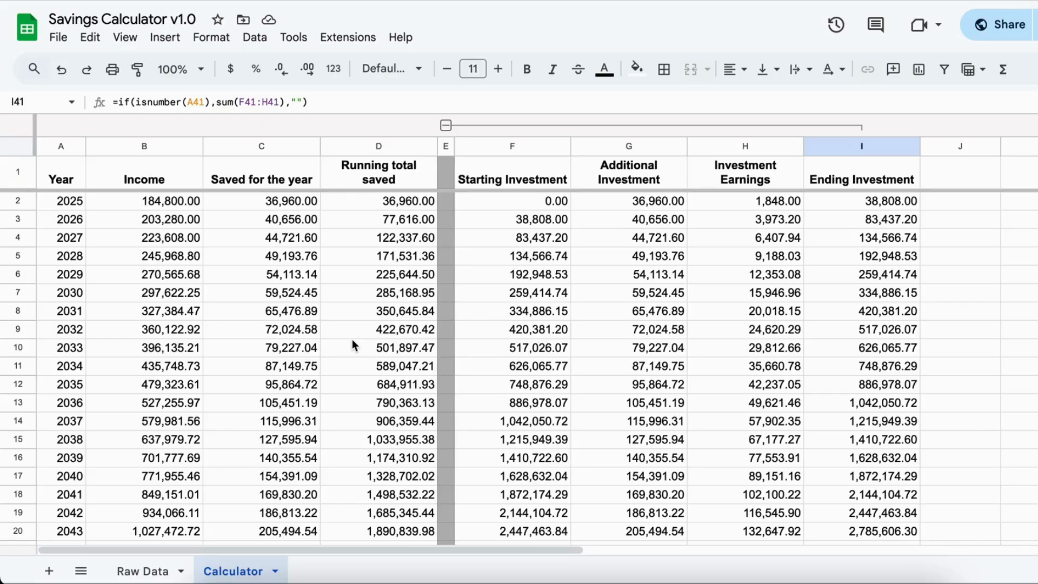
{"action": "left_click", "coordinate": [77, 200]}
{"action": "left_click", "coordinate": [72, 220]}
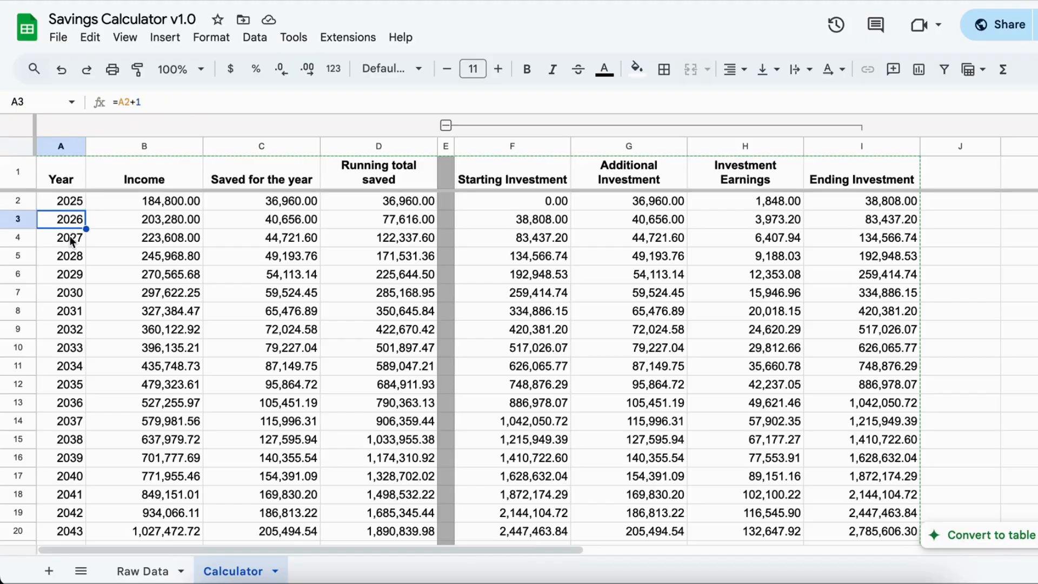
{"action": "left_click", "coordinate": [70, 235]}
{"action": "scroll", "coordinate": [345, 365], "scroll_direction": "down", "scroll_amount": 2}
{"action": "scroll", "coordinate": [345, 364], "scroll_direction": "down", "scroll_amount": 6}
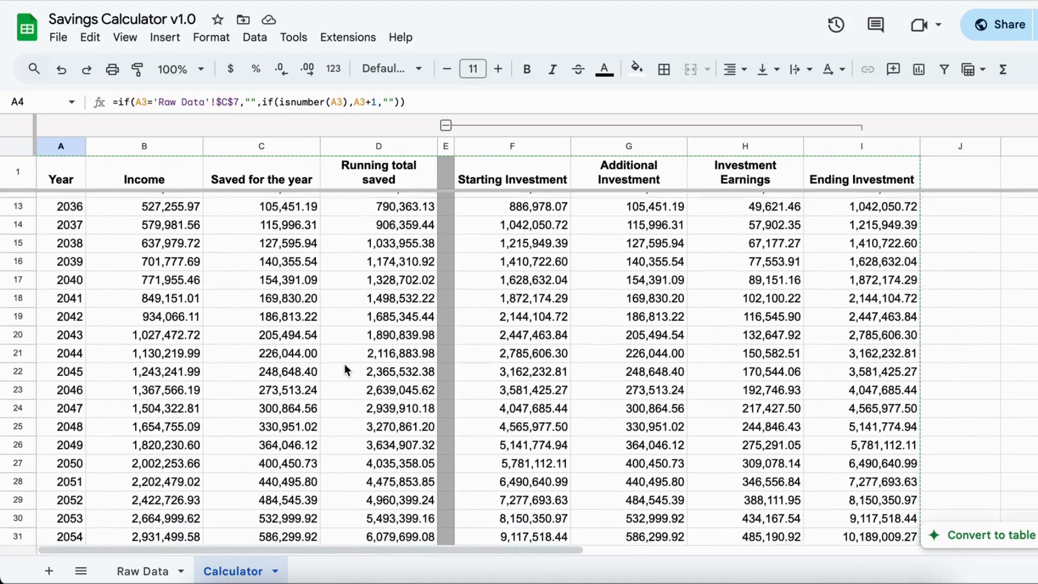
{"action": "left_click", "coordinate": [66, 459]}
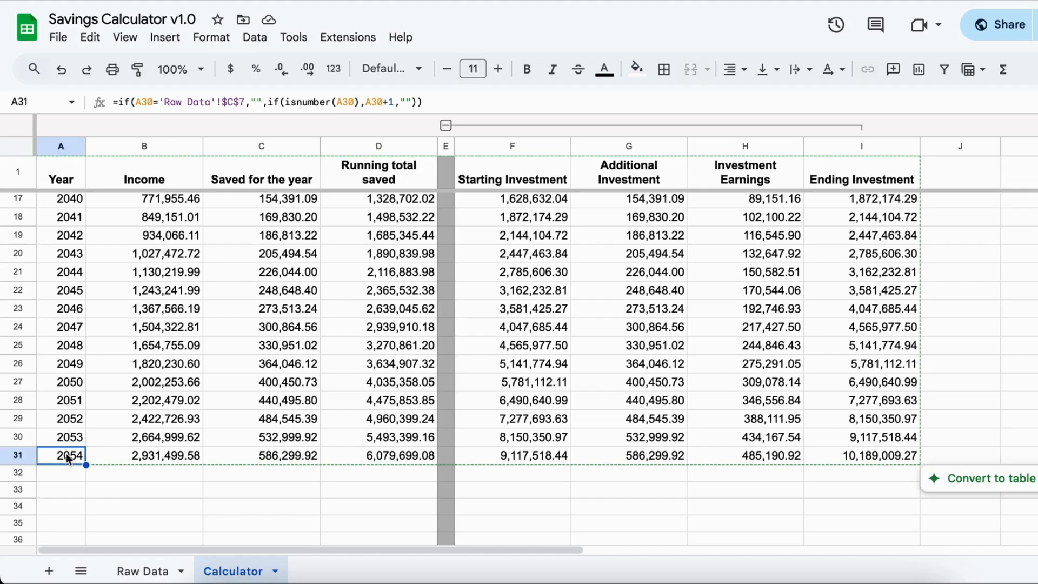
{"action": "left_click", "coordinate": [407, 455]}
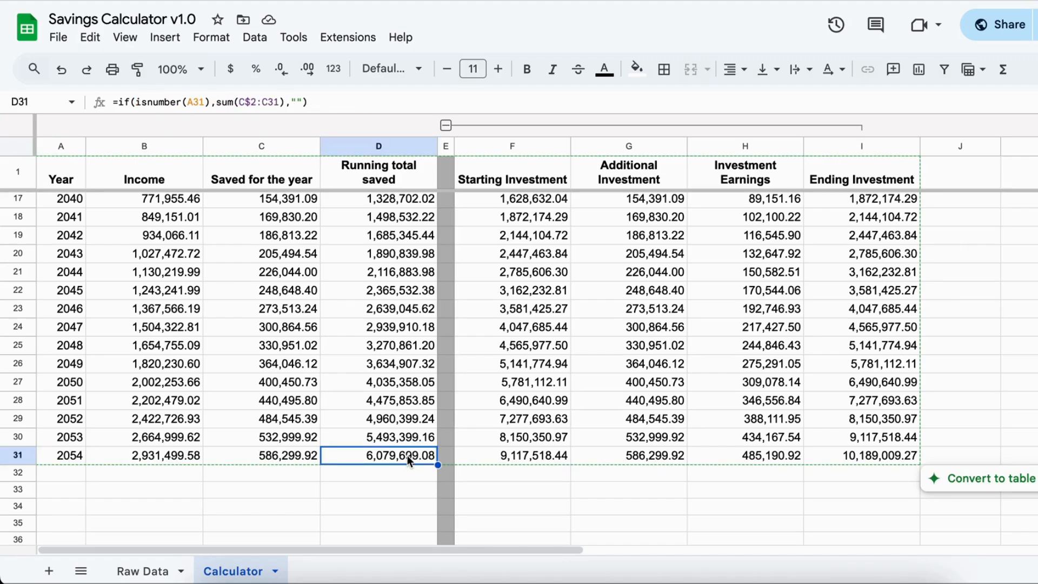
{"action": "left_click", "coordinate": [901, 459]}
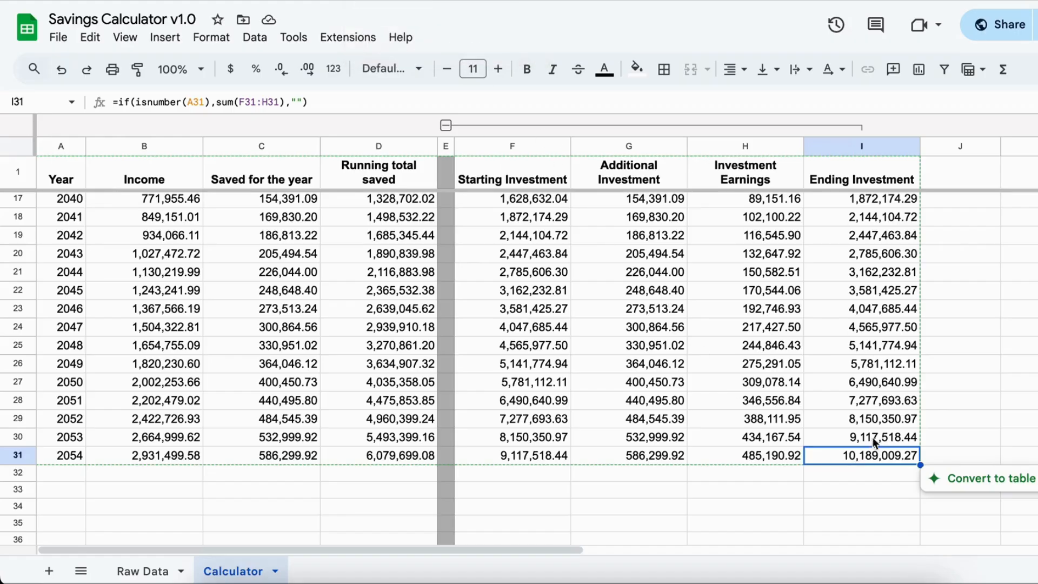
- In the Retirement Fund Calculator's Raw Data sheet, set the planned retirement year to 2054 and the current age to 30
{"action": "left_click", "coordinate": [381, 0]}
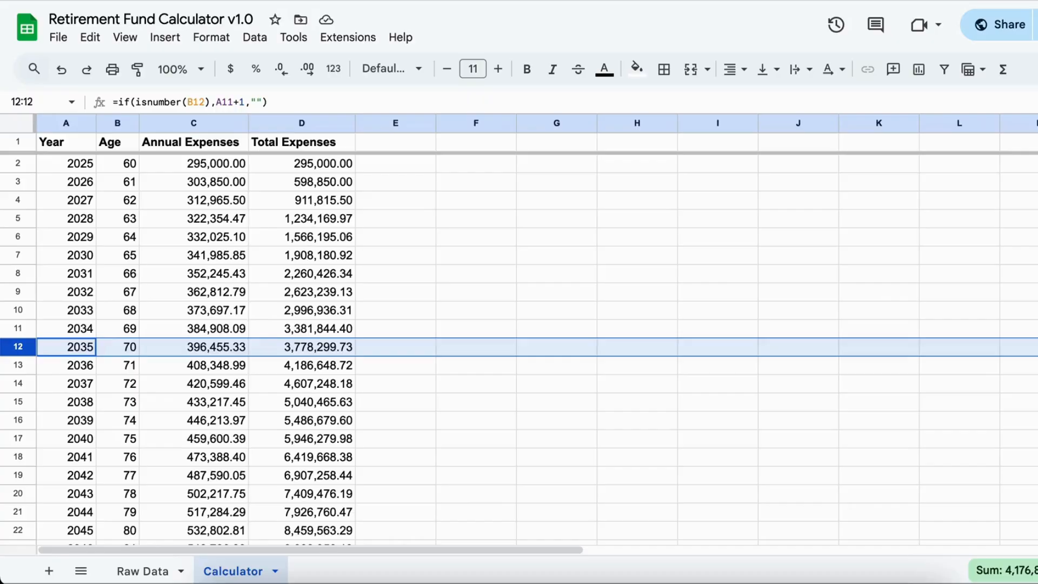
{"action": "left_click", "coordinate": [145, 571]}
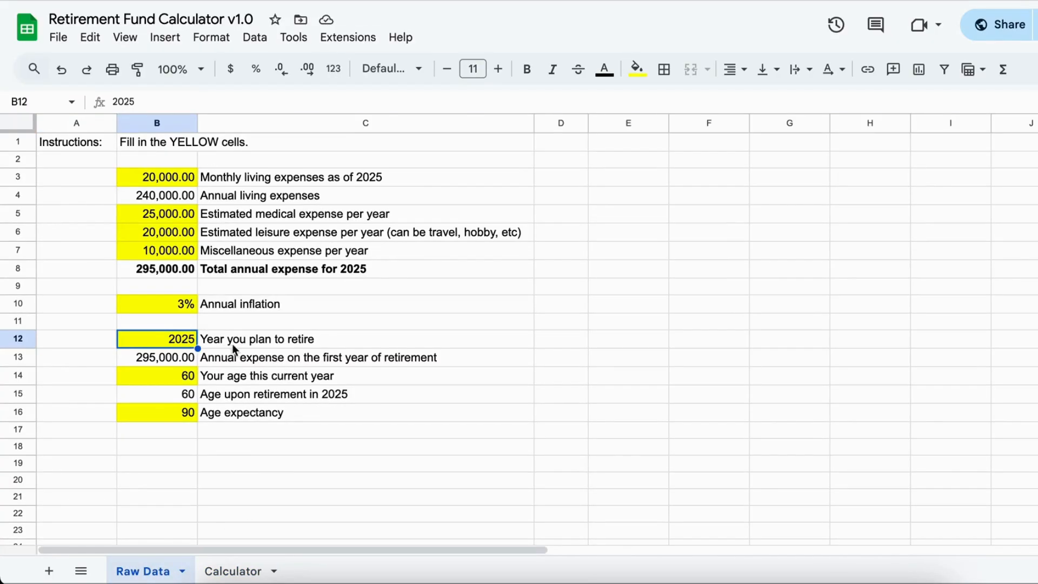
{"action": "type", "text": "2054"}
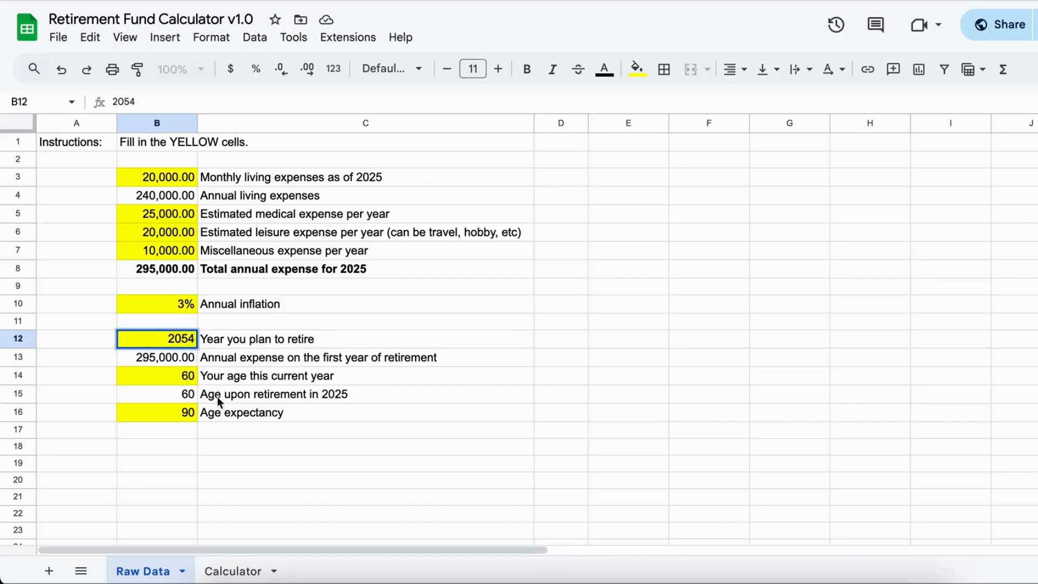
{"action": "left_click", "coordinate": [228, 438]}
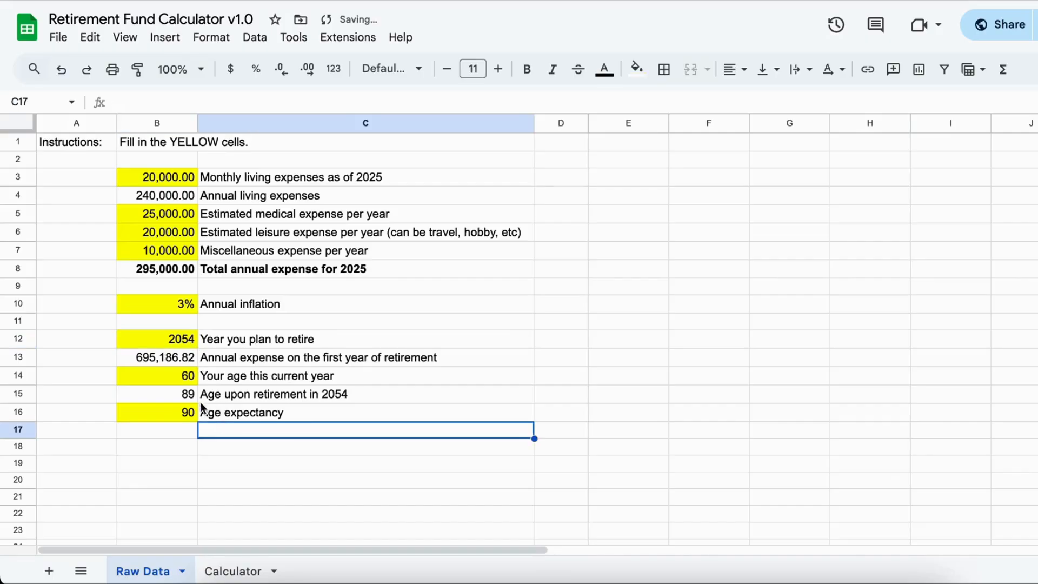
{"action": "left_click", "coordinate": [182, 379]}
{"action": "type", "text": "30"}
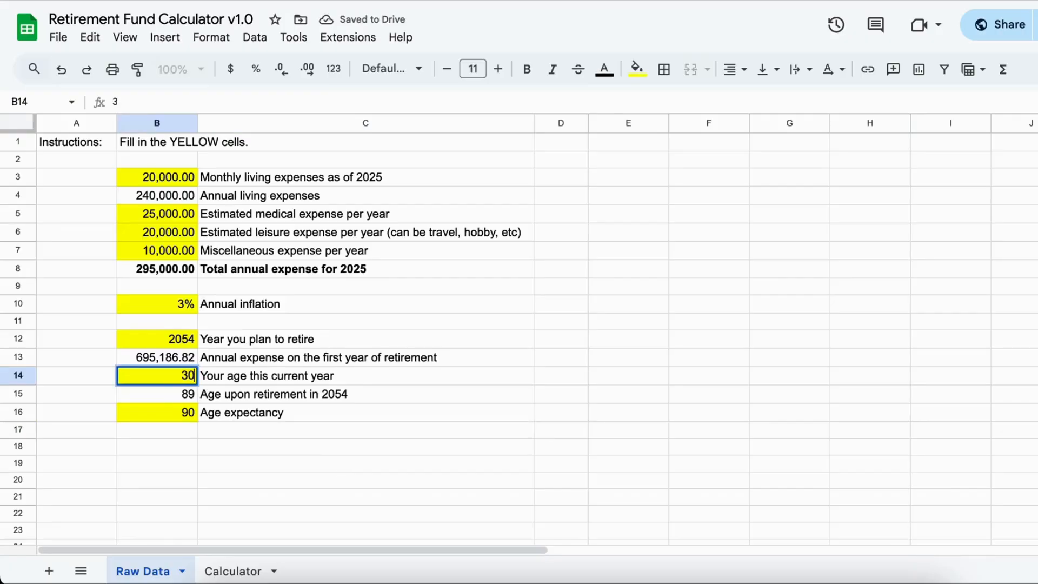
{"action": "left_click", "coordinate": [242, 452]}
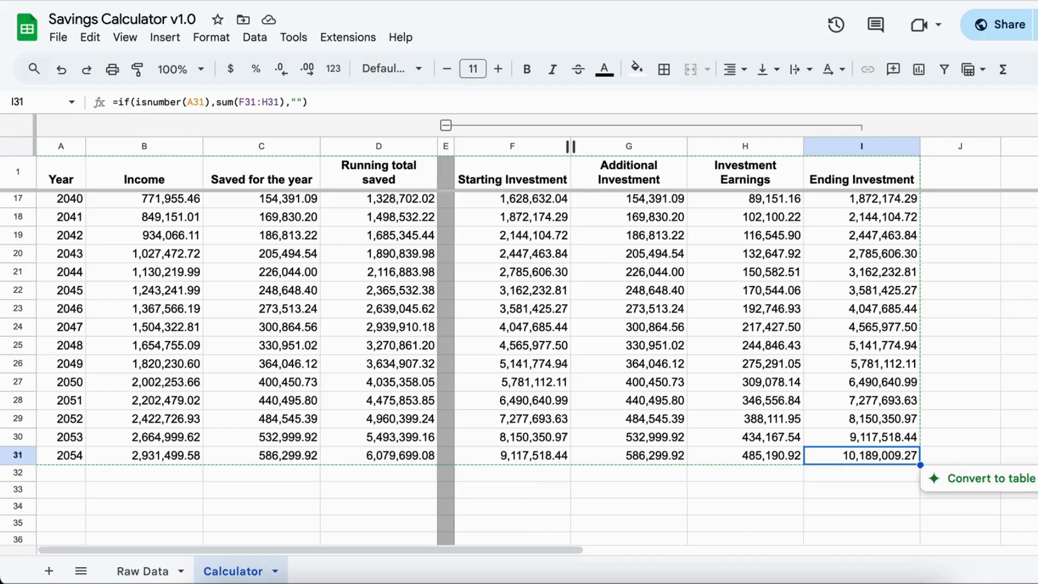
- Set the Savings Calculator's target retirement year to 2055 and check the 2055 ending investment in its Calculator sheet
{"action": "left_click", "coordinate": [160, 572]}
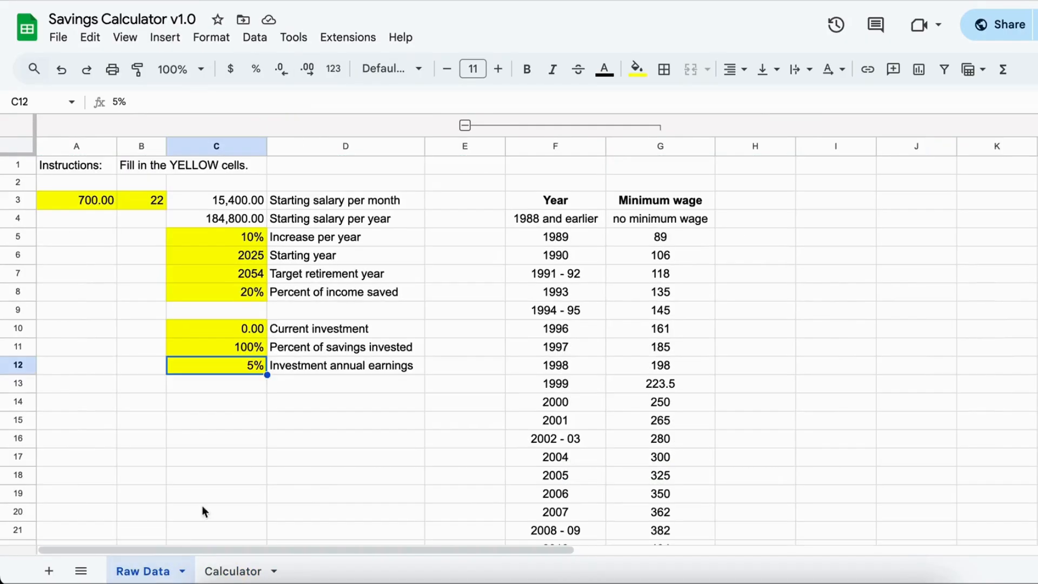
{"action": "left_click", "coordinate": [244, 276]}
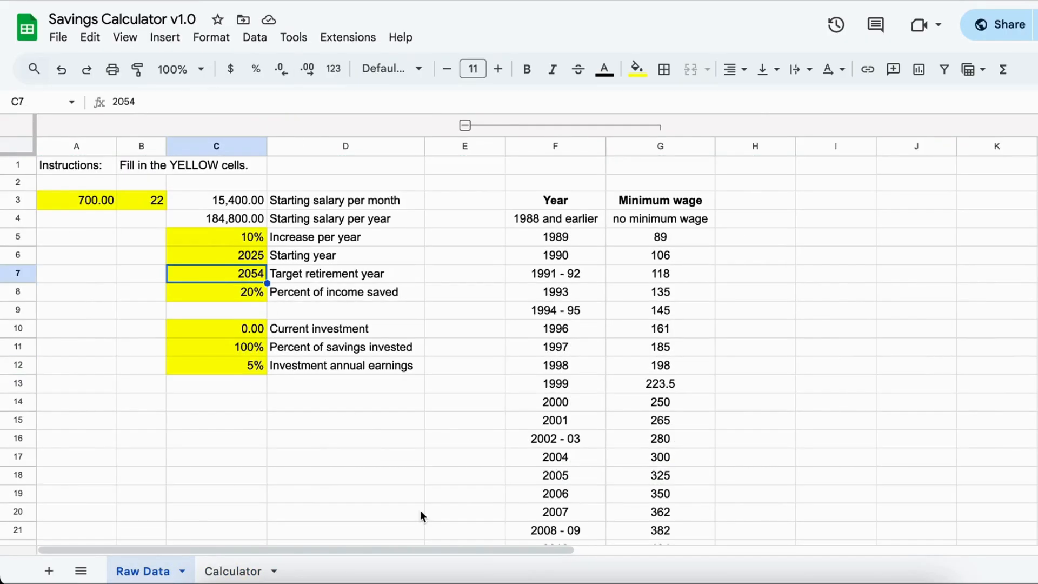
{"action": "type", "text": "2055"}
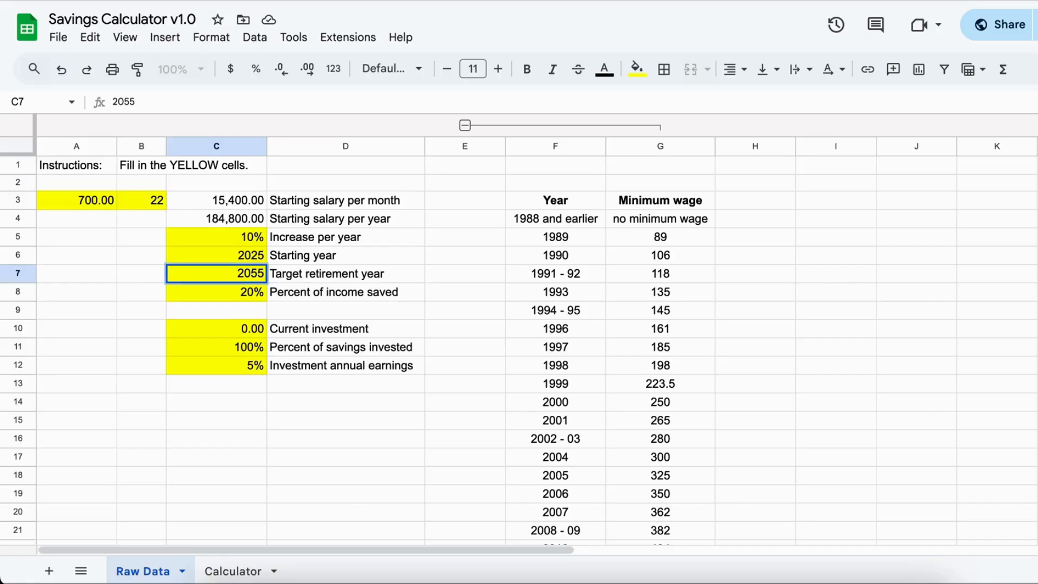
{"action": "key", "text": "Return"}
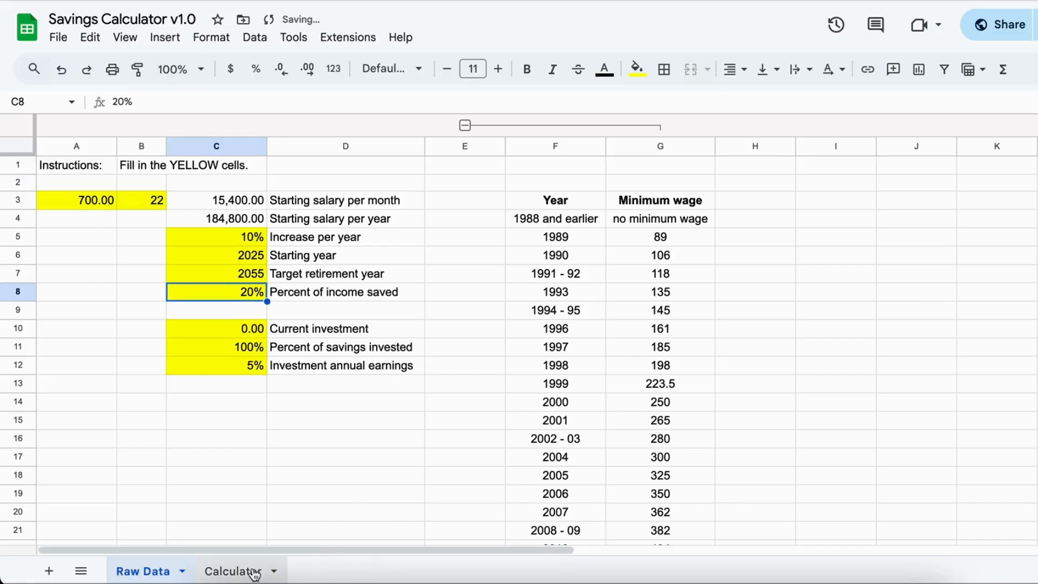
{"action": "left_click", "coordinate": [232, 571]}
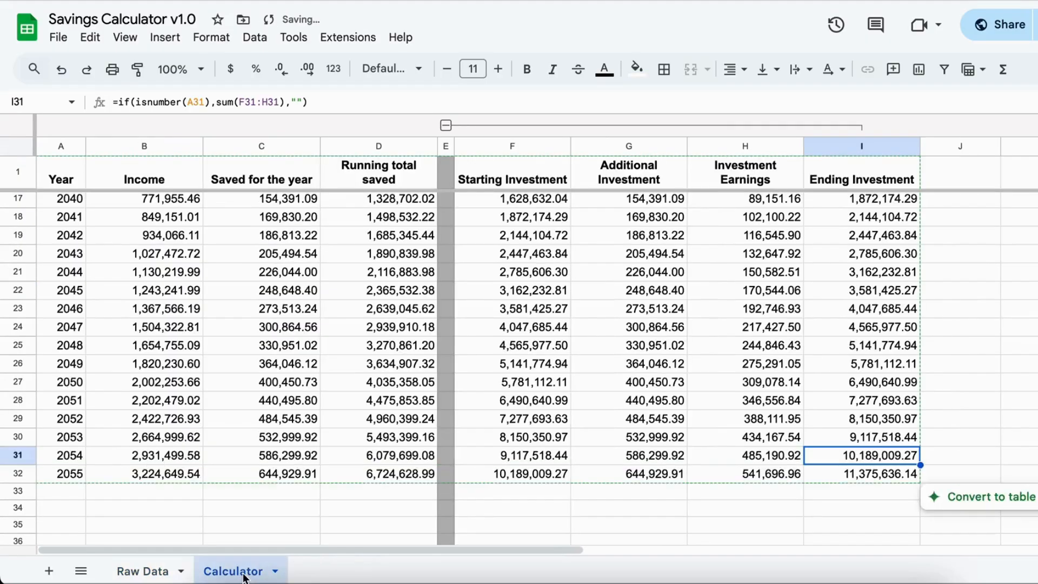
{"action": "left_click", "coordinate": [879, 473]}
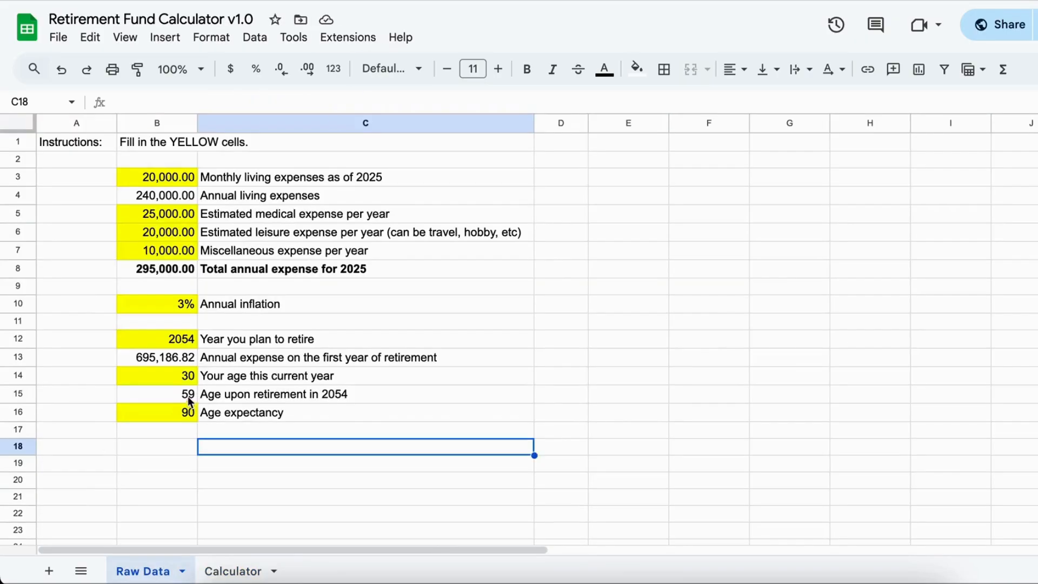
- In the Retirement Fund Calculator, set the planned retirement year to 2055 and check the age upon retirement
{"action": "left_click", "coordinate": [185, 345]}
{"action": "type", "text": "2055"}
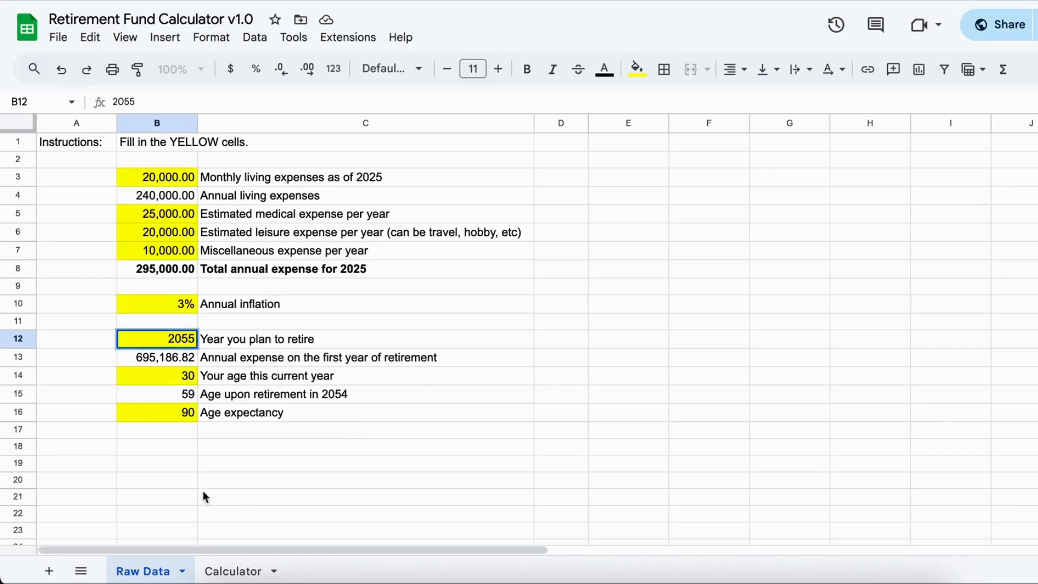
{"action": "left_click", "coordinate": [175, 468]}
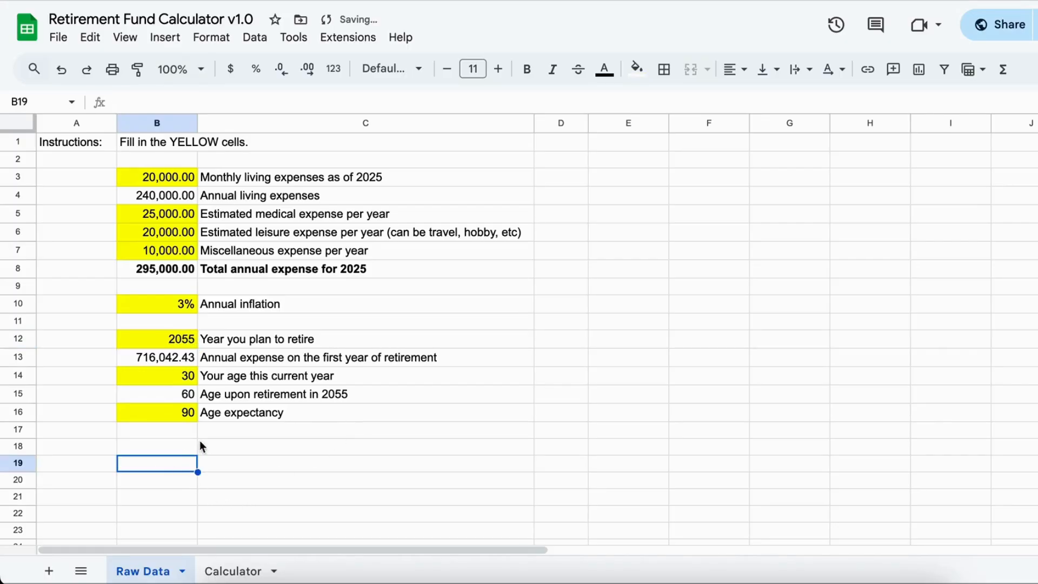
{"action": "left_click", "coordinate": [188, 399]}
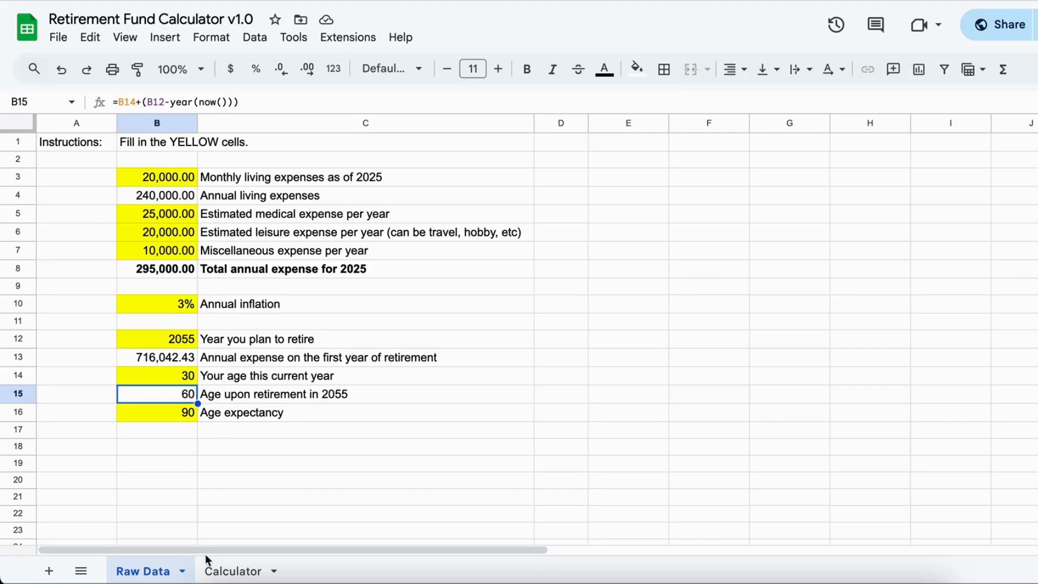
- Examine the Retirement Fund Calculator's annual and total expenses from age 60 onward, selecting the 2067 row
{"action": "left_click", "coordinate": [234, 569]}
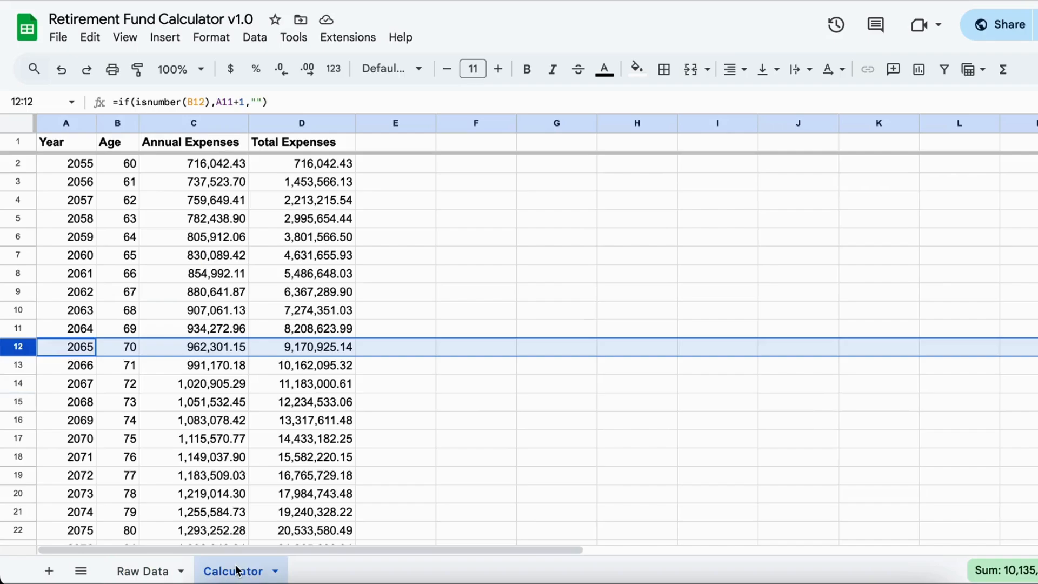
{"action": "left_click", "coordinate": [329, 408]}
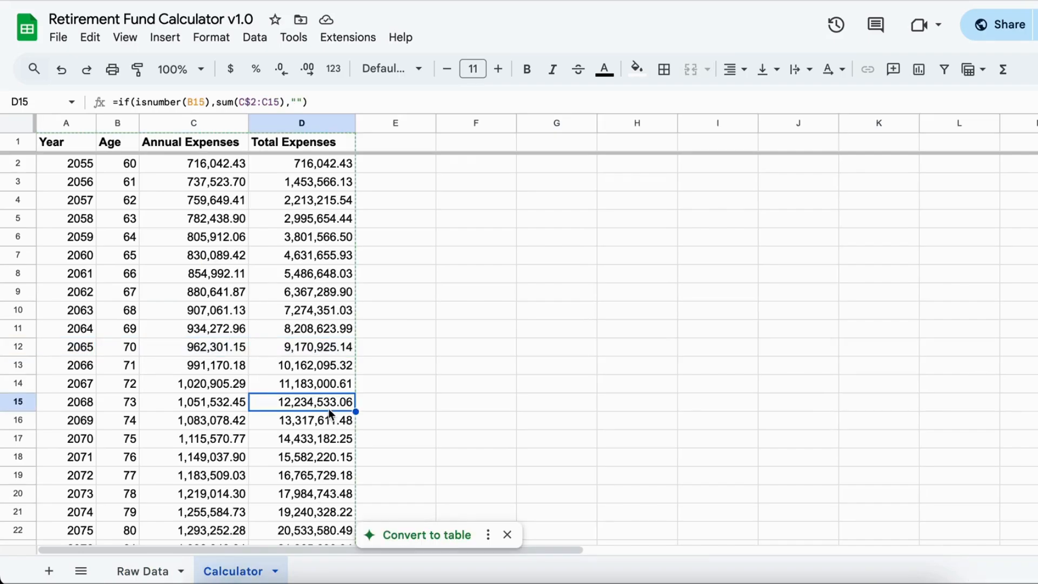
{"action": "left_click", "coordinate": [132, 165]}
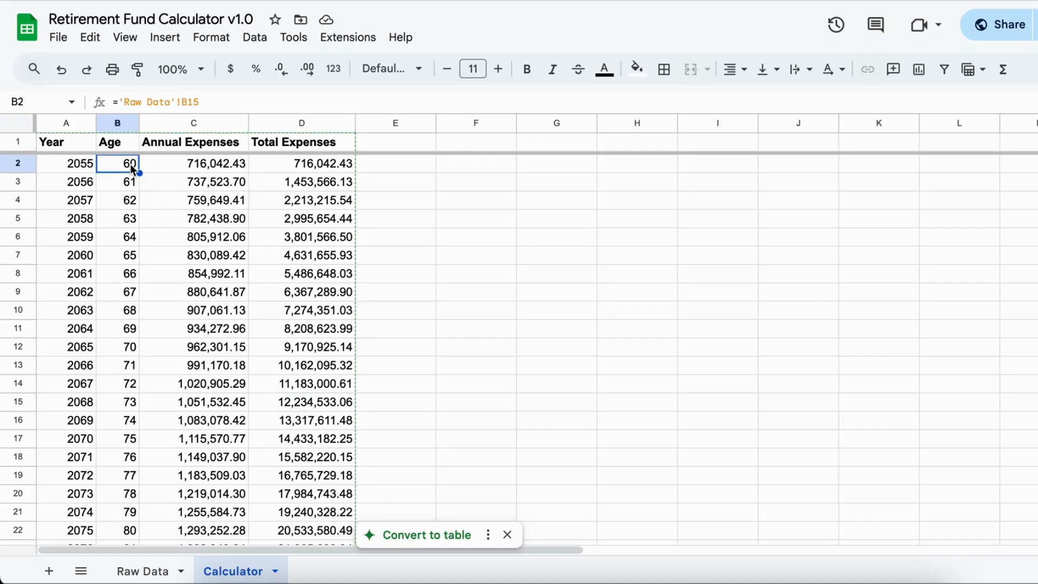
{"action": "left_click", "coordinate": [318, 167]}
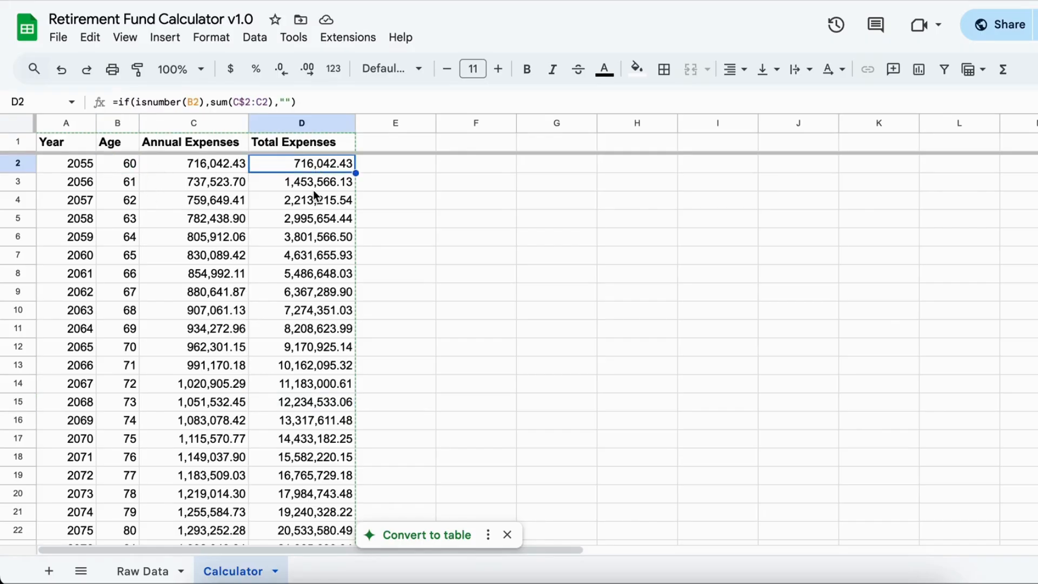
{"action": "left_click", "coordinate": [199, 167]}
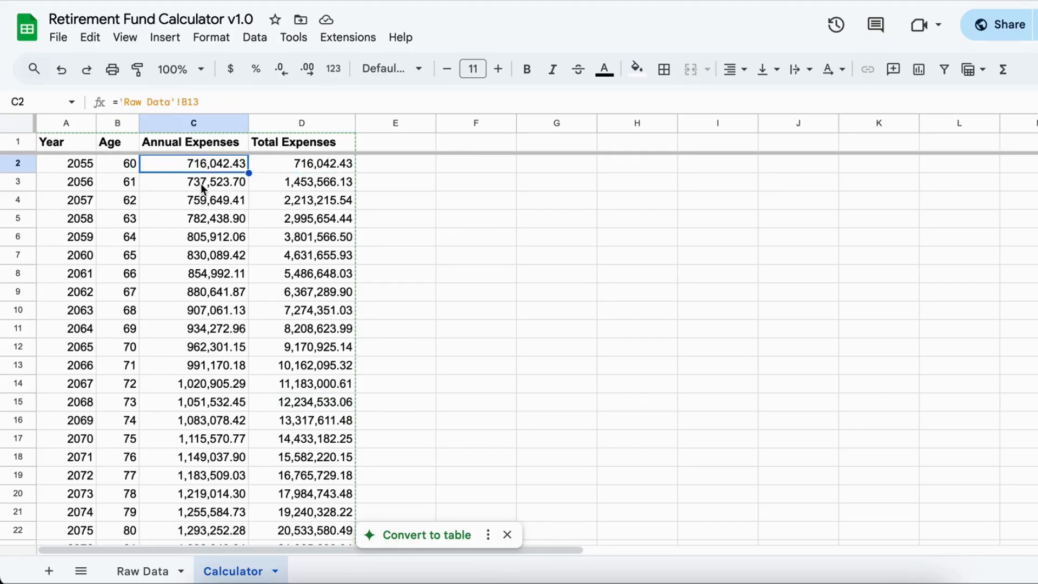
{"action": "left_click", "coordinate": [200, 183]}
{"action": "left_click", "coordinate": [199, 204]}
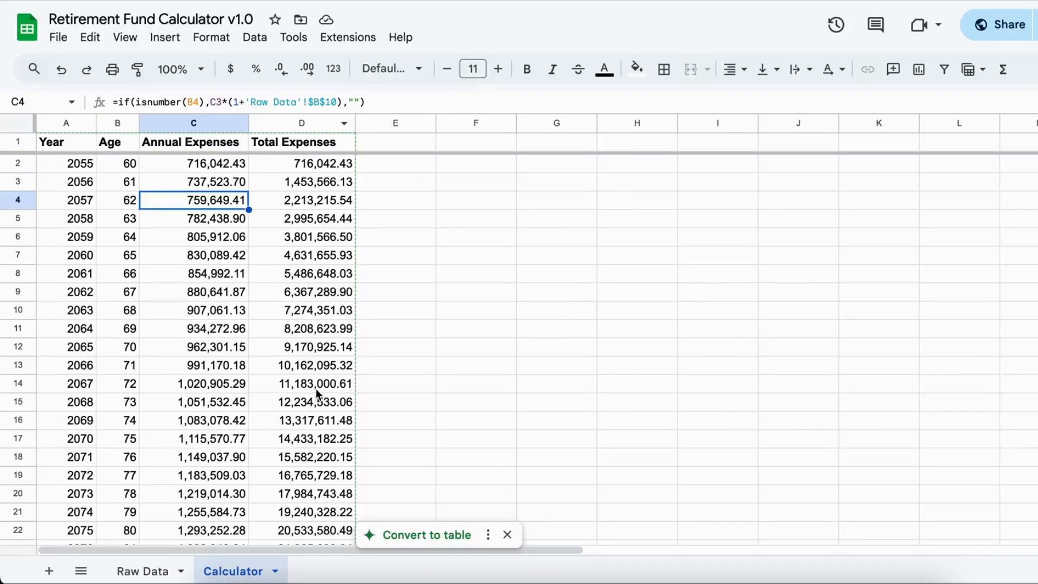
{"action": "double_click", "coordinate": [317, 385]}
{"action": "key", "text": "Escape"}
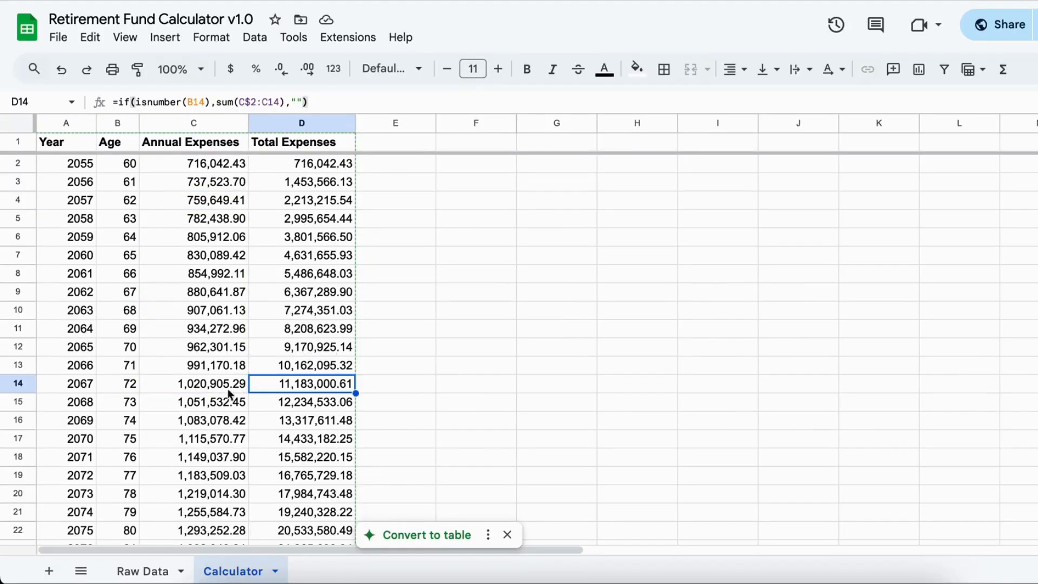
{"action": "left_click", "coordinate": [22, 383]}
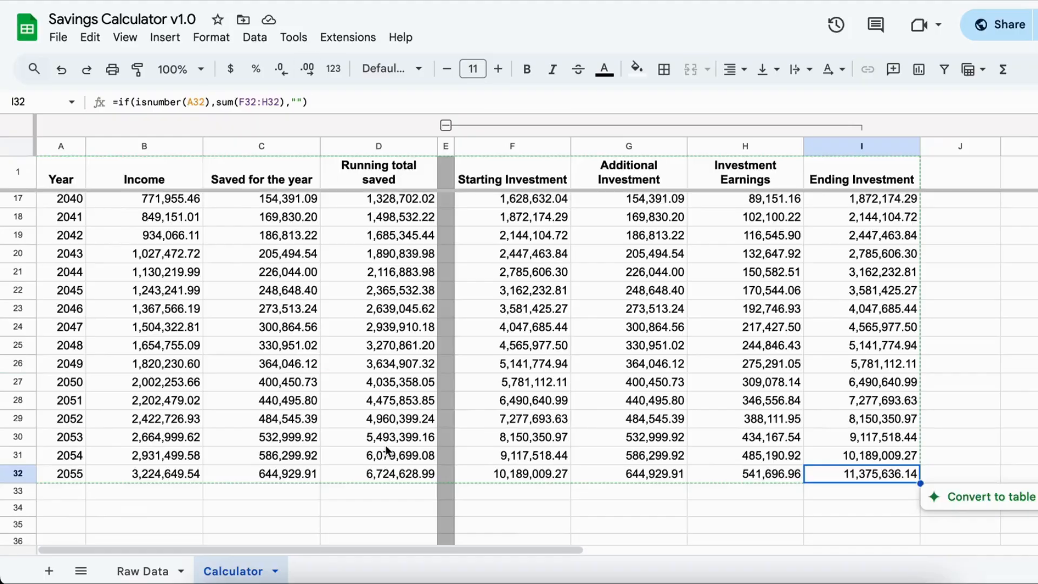
- In the Savings Calculator's Raw Data sheet, set the investment annual earnings to 10%
{"action": "left_click", "coordinate": [157, 569]}
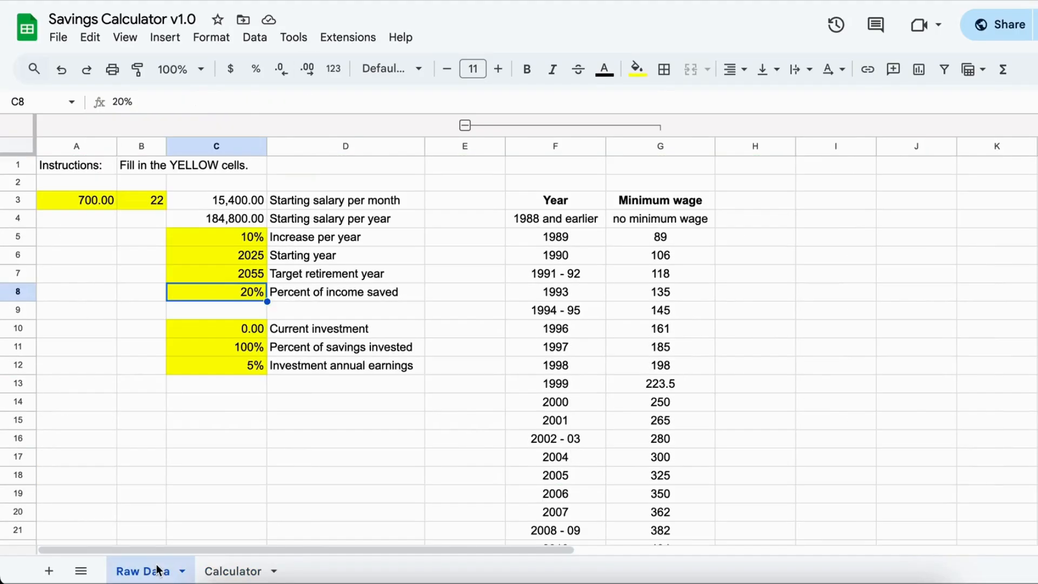
{"action": "left_click", "coordinate": [229, 369]}
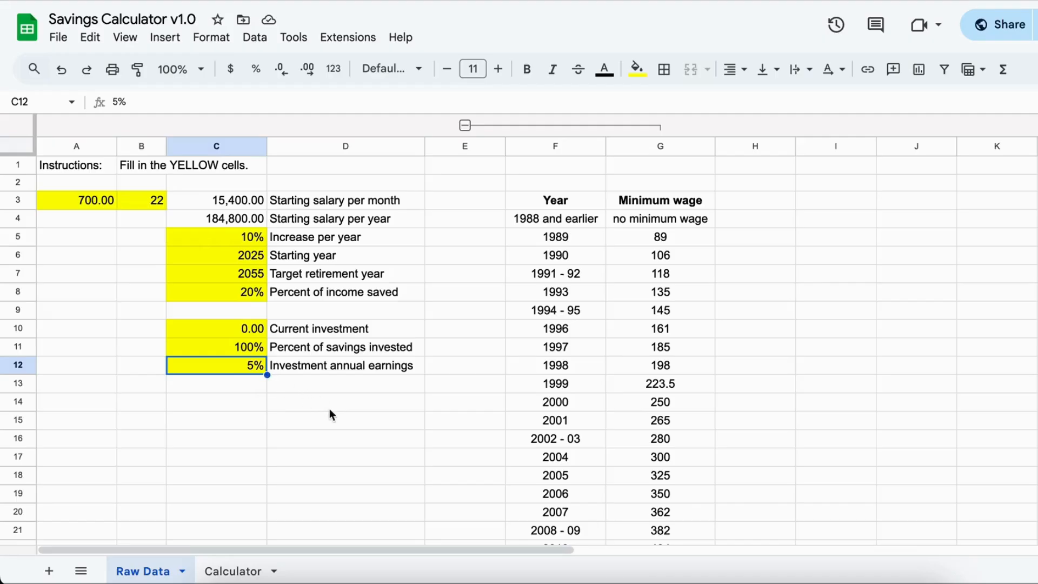
{"action": "type", "text": "10"}
{"action": "key", "text": "Return"}
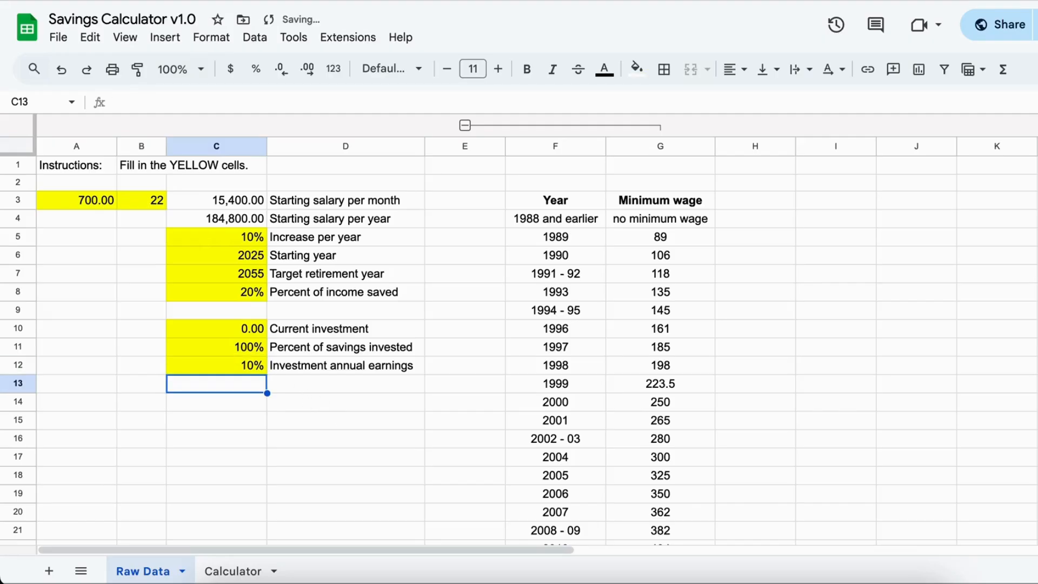
- Compare the Savings Calculator's 2055 ending investment with the Retirement Fund Calculator's total expenses, selecting the 2081 row
{"action": "left_click", "coordinate": [233, 572]}
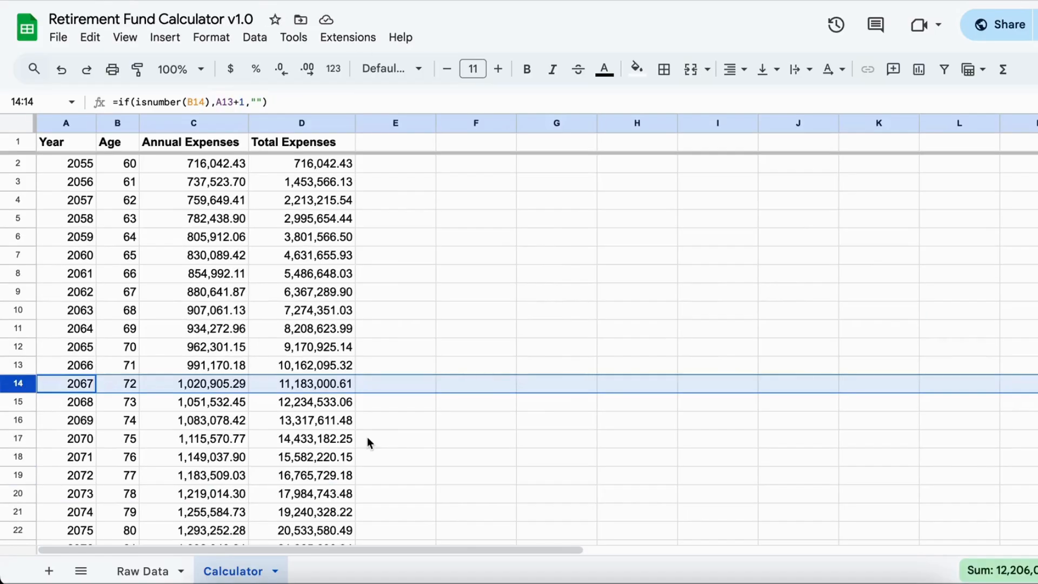
{"action": "scroll", "coordinate": [367, 436], "scroll_direction": "down", "scroll_amount": 1}
{"action": "scroll", "coordinate": [367, 436], "scroll_direction": "down", "scroll_amount": 3}
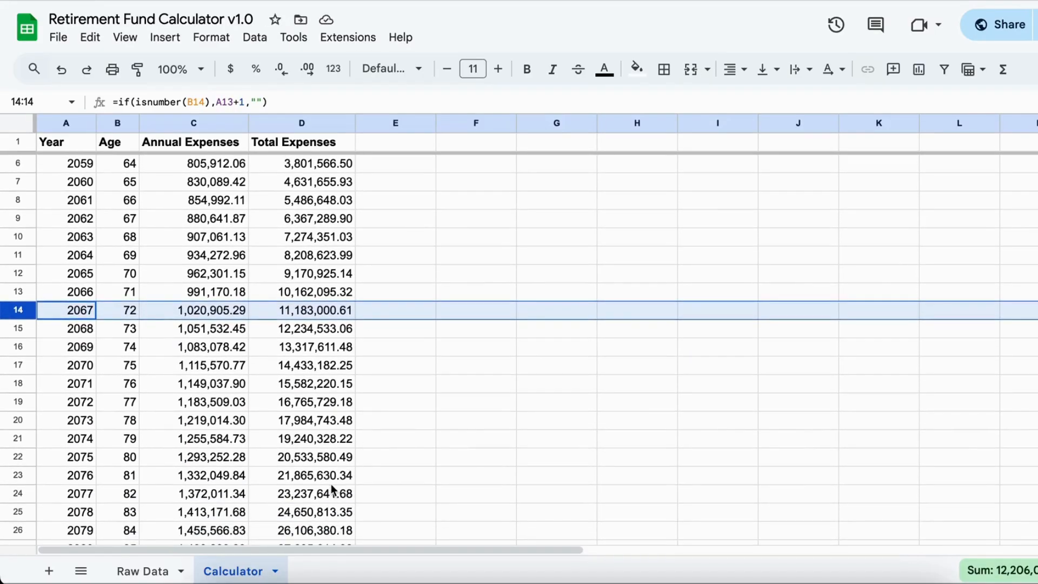
{"action": "scroll", "coordinate": [332, 489], "scroll_direction": "down", "scroll_amount": 5}
{"action": "scroll", "coordinate": [332, 489], "scroll_direction": "down", "scroll_amount": 1}
{"action": "left_click", "coordinate": [310, 452]}
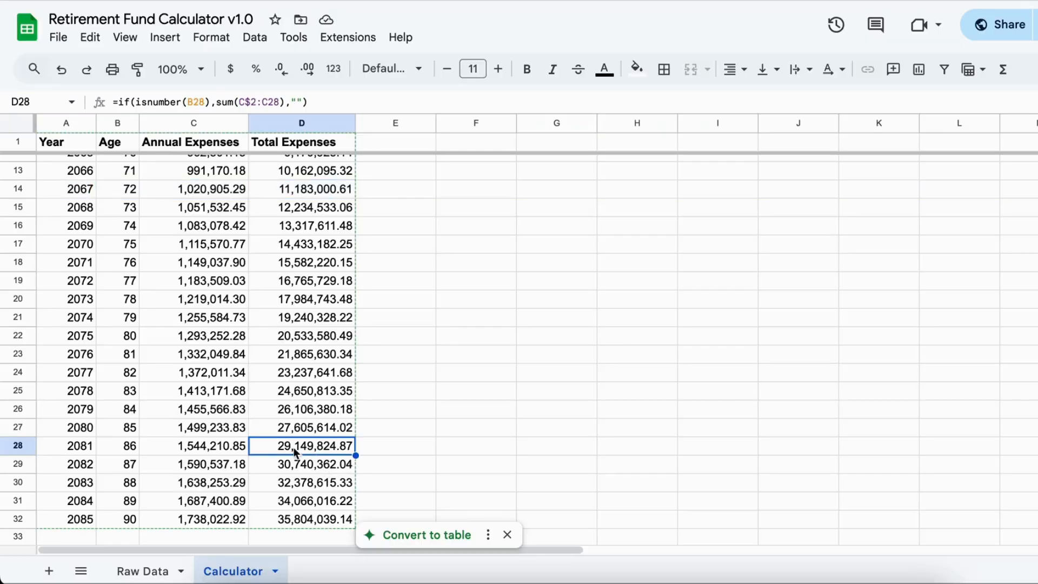
{"action": "left_click", "coordinate": [20, 445]}
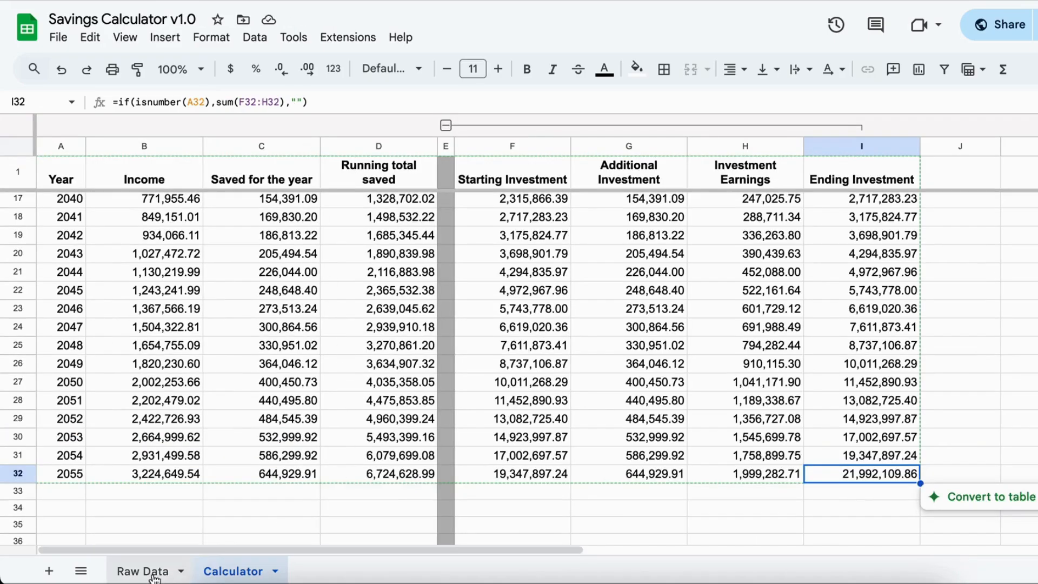
- Review the target retirement year, percent of income saved and investment annual earnings in the Savings Calculator's Raw Data sheet
{"action": "left_click", "coordinate": [151, 574]}
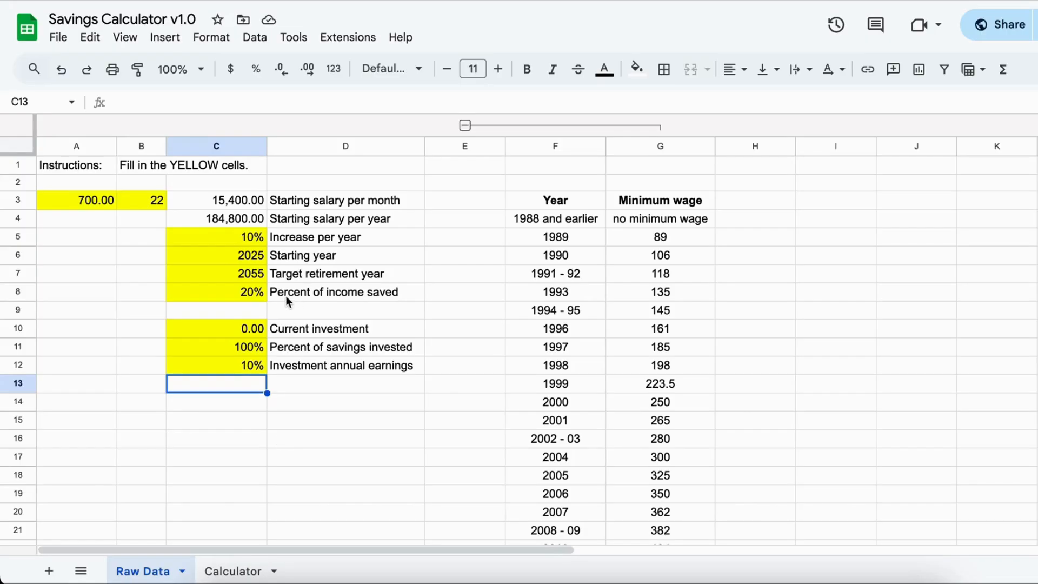
{"action": "left_click", "coordinate": [251, 277]}
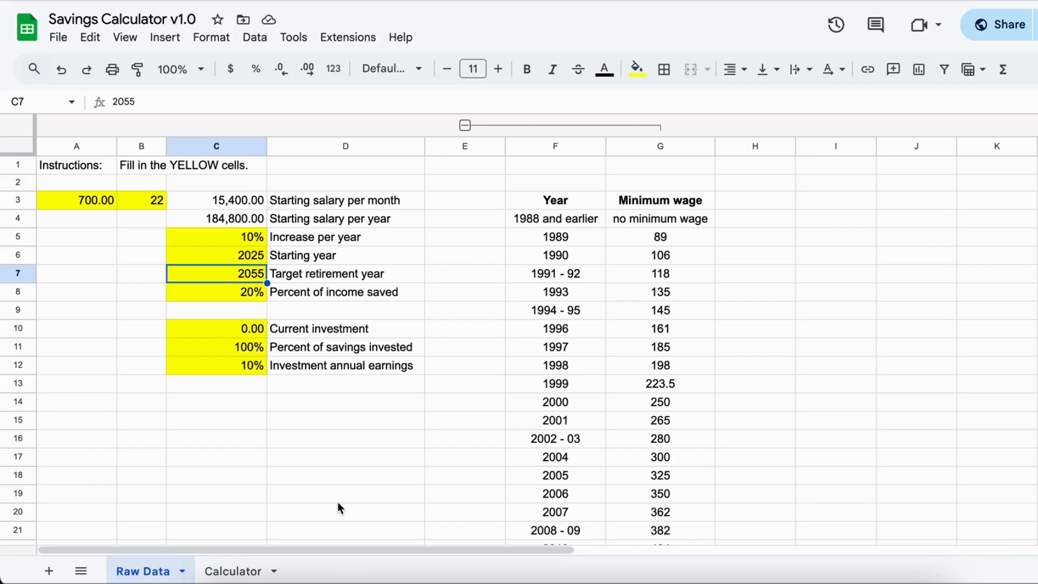
{"action": "left_click", "coordinate": [246, 294]}
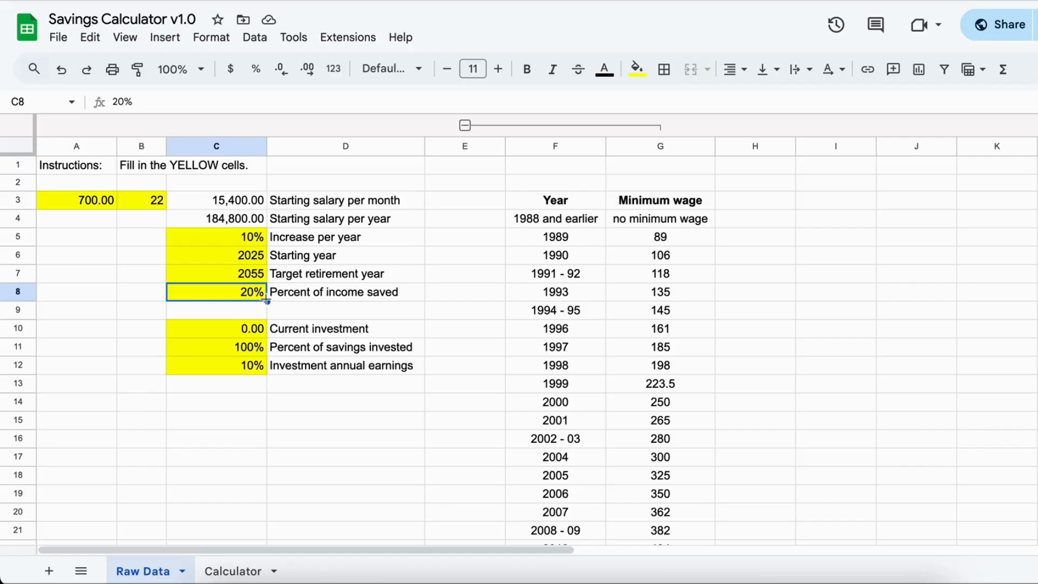
{"action": "left_click", "coordinate": [251, 369]}
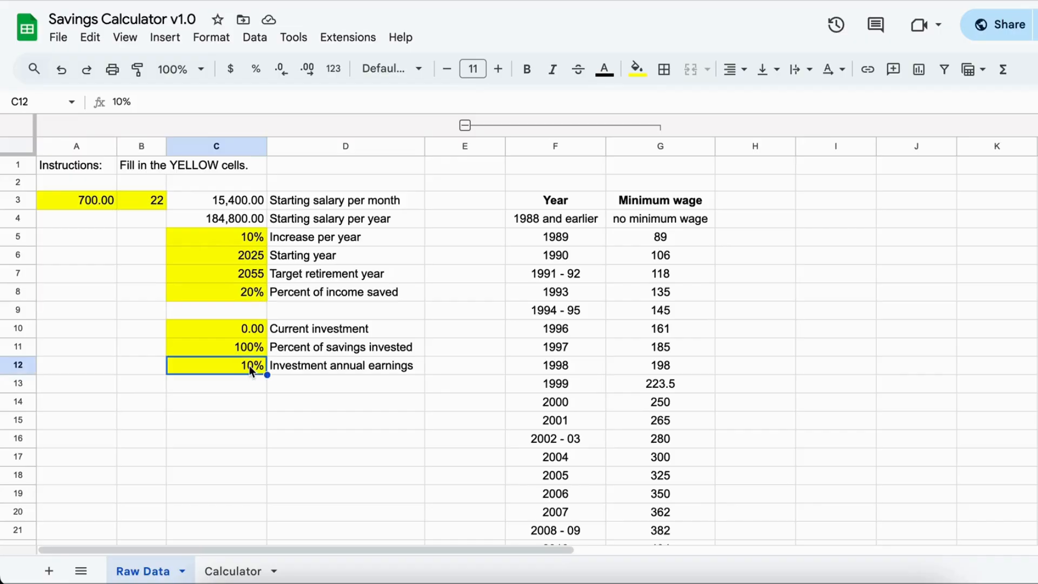
{"action": "left_click", "coordinate": [297, 427]}
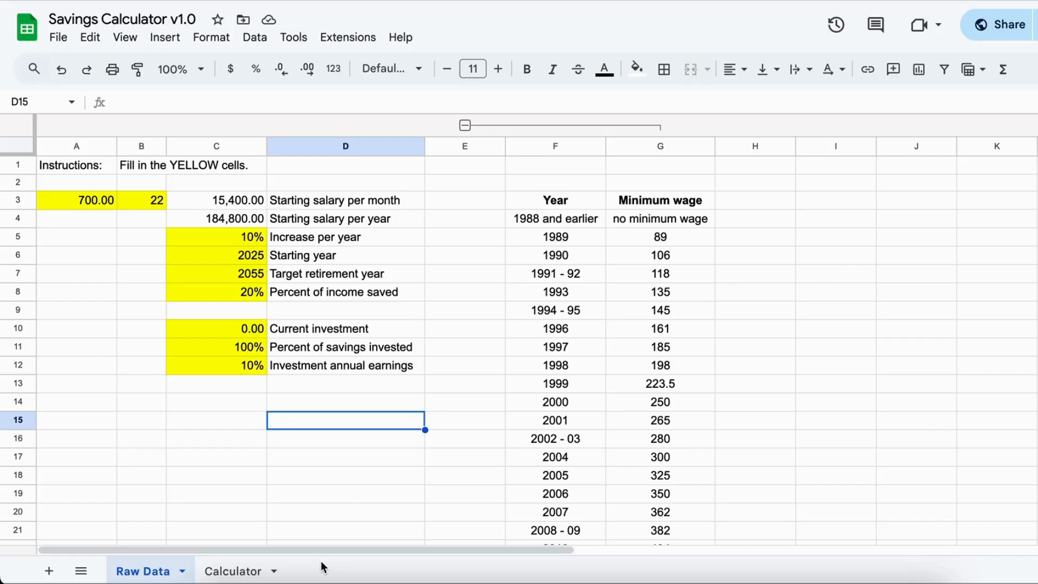
{"action": "left_click", "coordinate": [206, 452]}
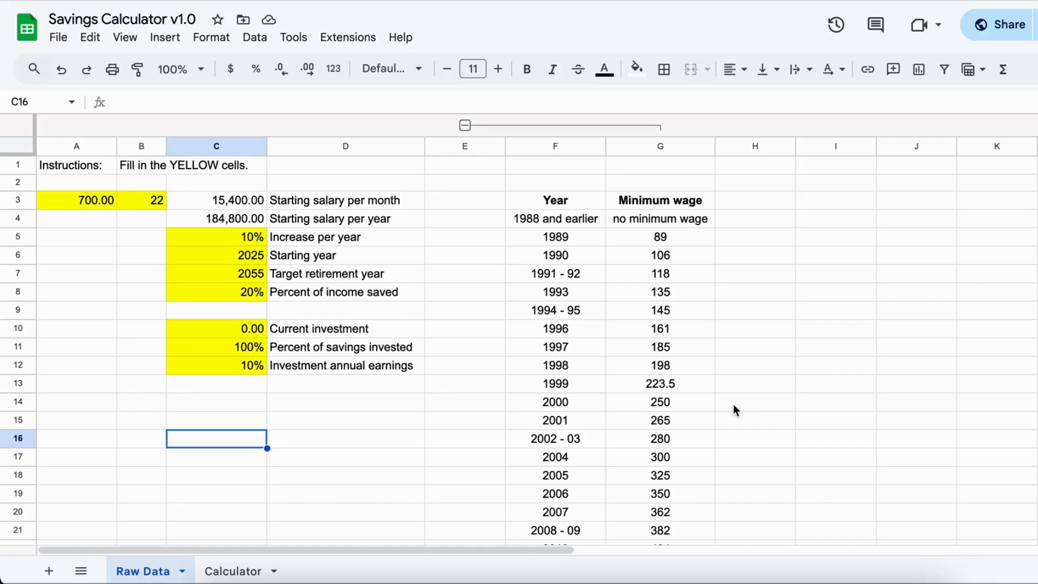
- Collapse the grouped minimum wage columns in Raw Data, view the Calculator sheet and return to Raw Data
{"action": "left_click", "coordinate": [465, 126]}
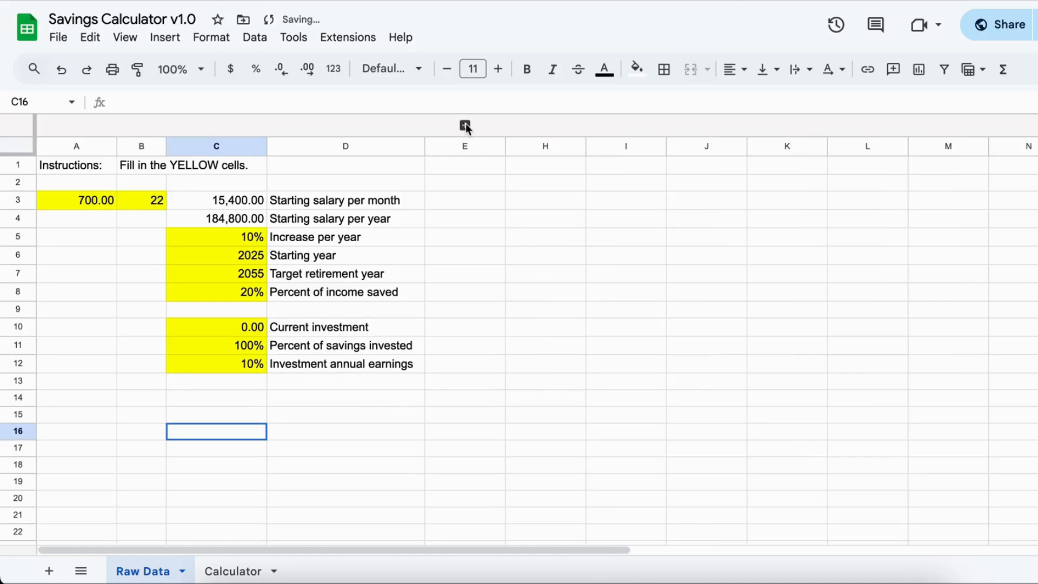
{"action": "left_click", "coordinate": [238, 571]}
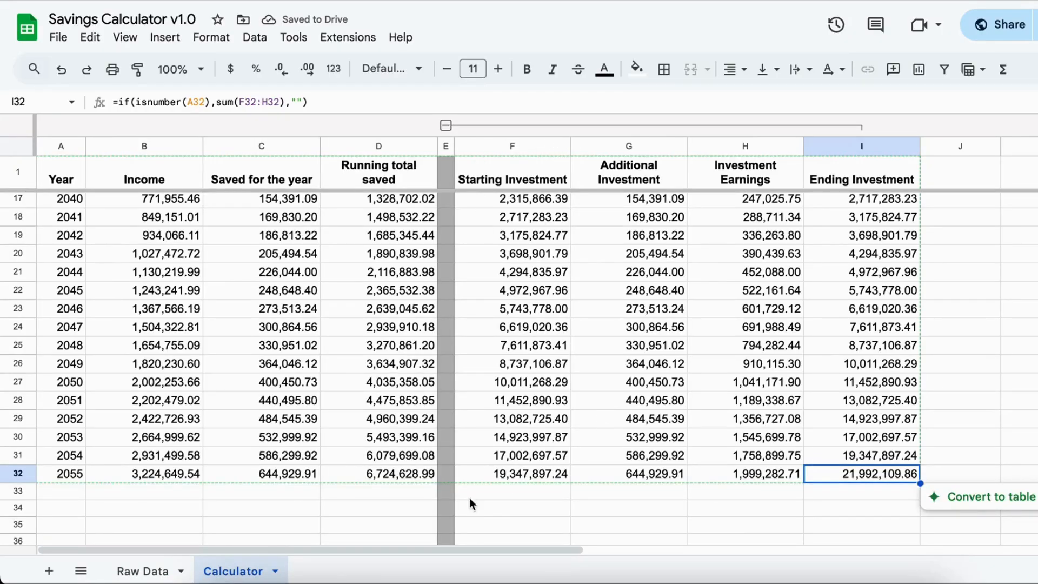
{"action": "left_click", "coordinate": [144, 570]}
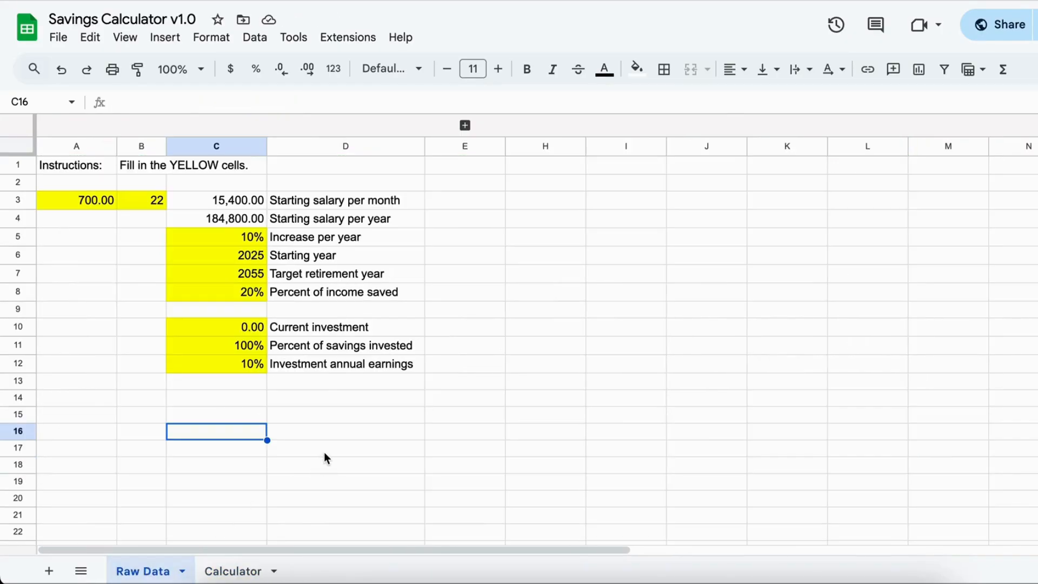